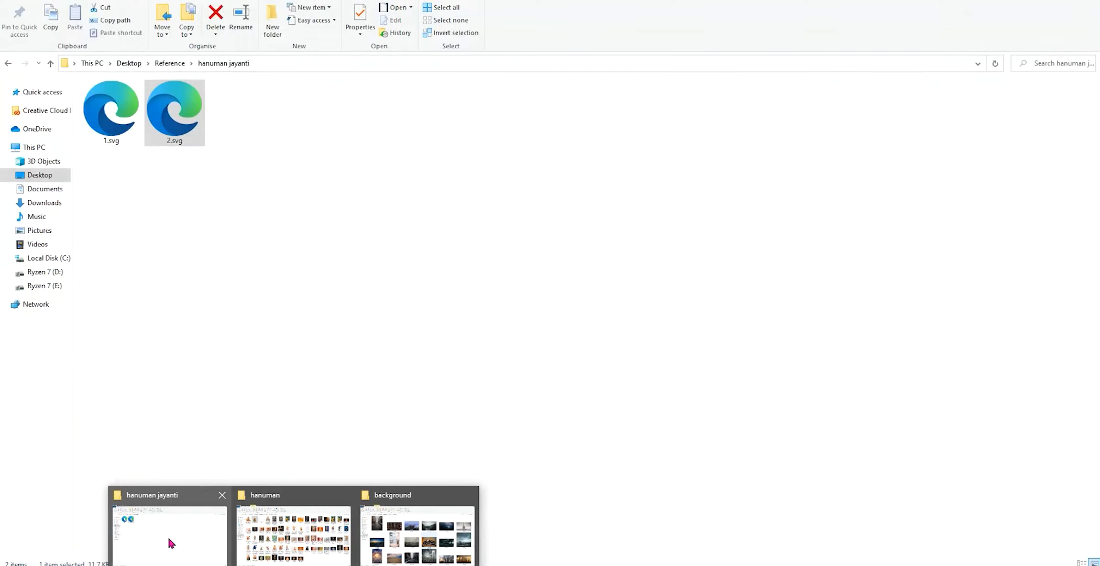
Copy the KB Bagraund layer from the Untitled-1 document into Untitled-3 and scale it to cover the canvas.
mouse_move(278, 534)
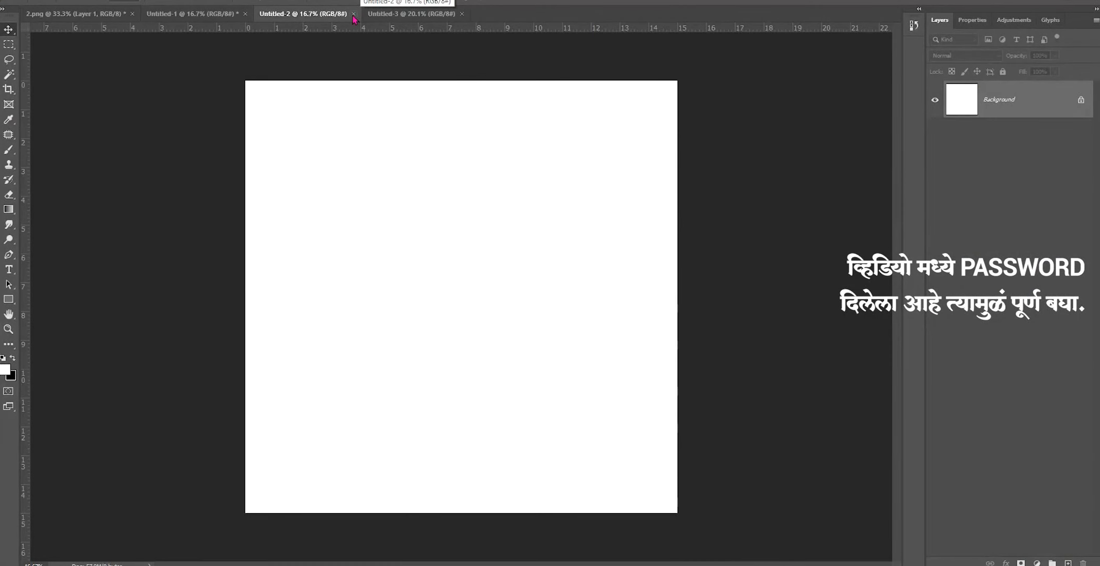
click(212, 16)
click(936, 264)
drag(510, 320, 481, 278)
drag(516, 229, 516, 264)
key(ctrl+t)
drag(384, 278, 302, 276)
key(Return)
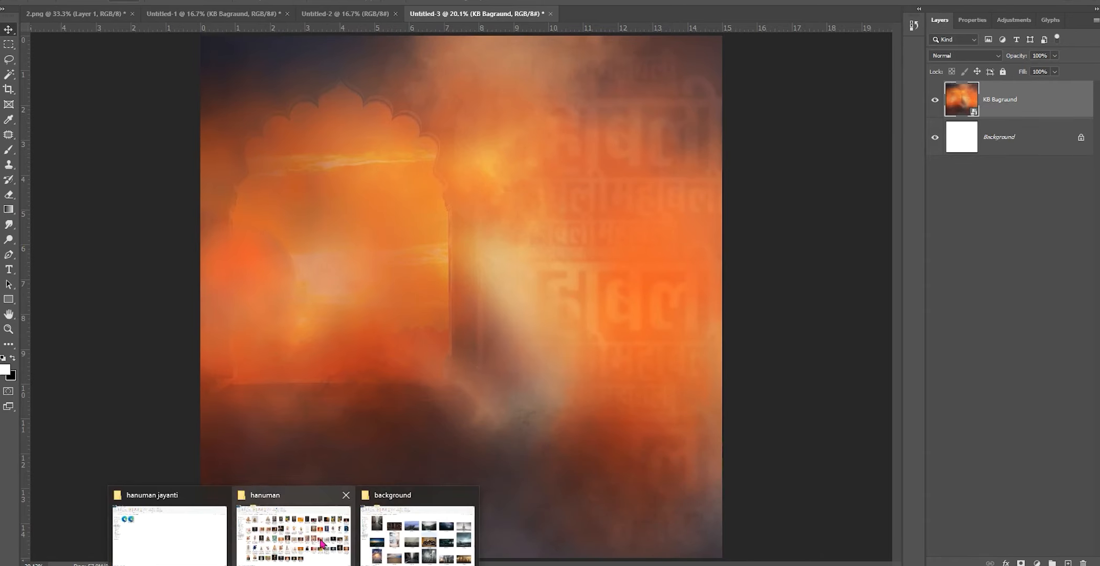
Place the seated Hanuman cutout "2" from the hanuman folder, scaled and positioned over the left half of the canvas.
click(322, 543)
drag(172, 113, 434, 490)
drag(482, 325, 525, 234)
mouse_move(456, 264)
mouse_down()
mouse_move(441, 263)
mouse_move(457, 263)
mouse_up()
key(Return)
drag(530, 266, 529, 267)
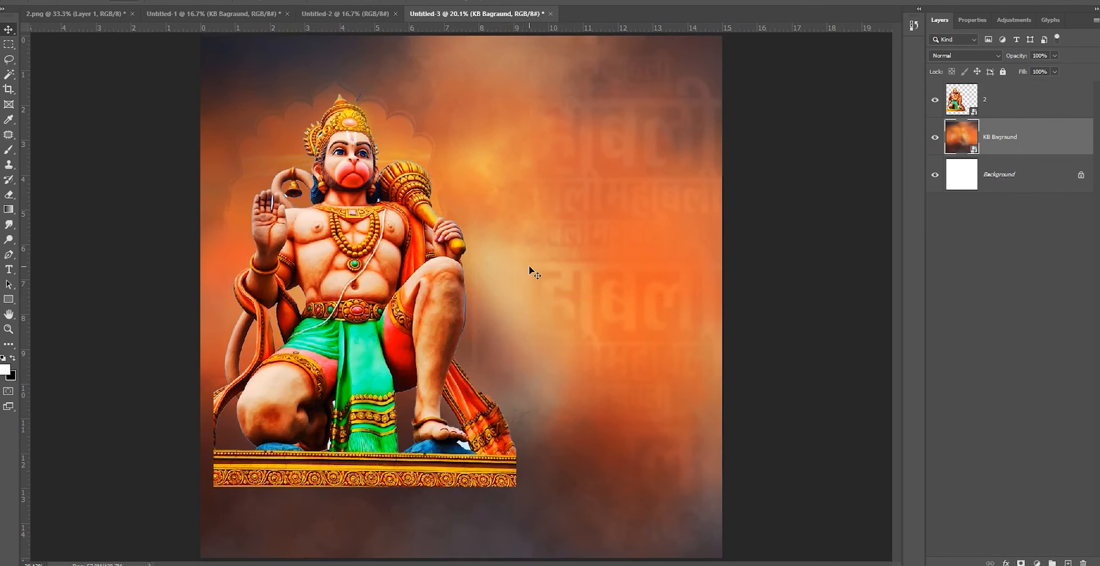
drag(386, 276, 379, 273)
drag(375, 363, 369, 371)
Add a layer mask to the Hanuman layer and fade out the ornate pedestal beneath him with a soft round black brush.
scroll(342, 439, up, 1)
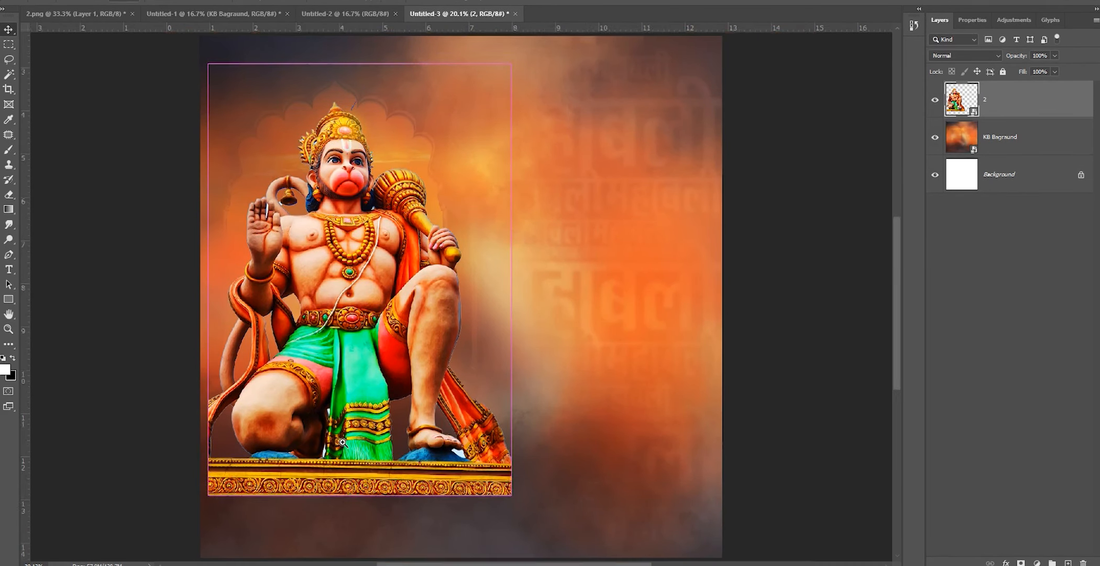
drag(342, 440, 399, 353)
scroll(399, 353, up, 1)
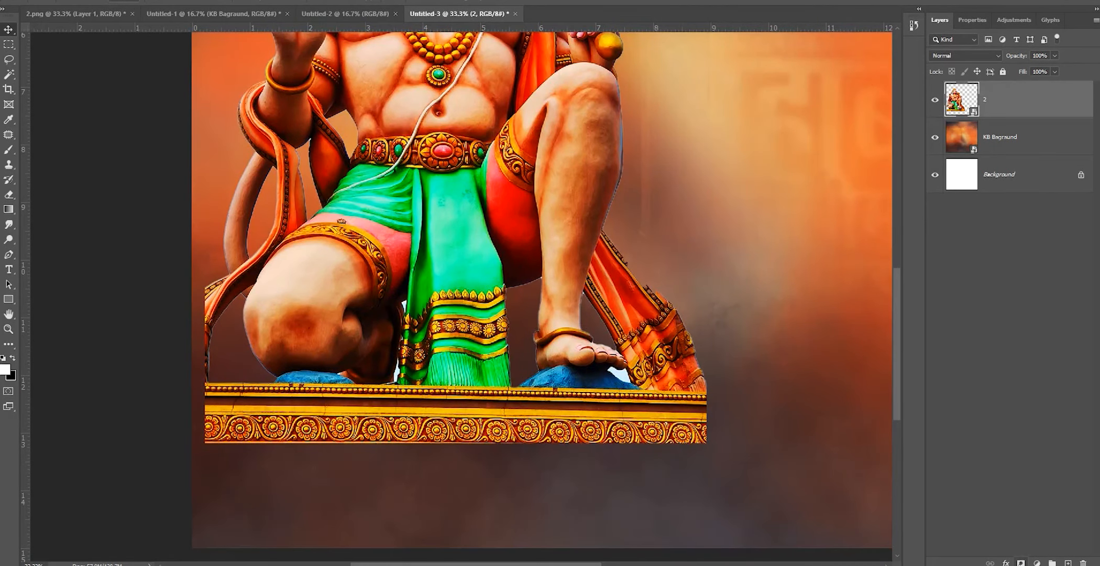
click(1021, 563)
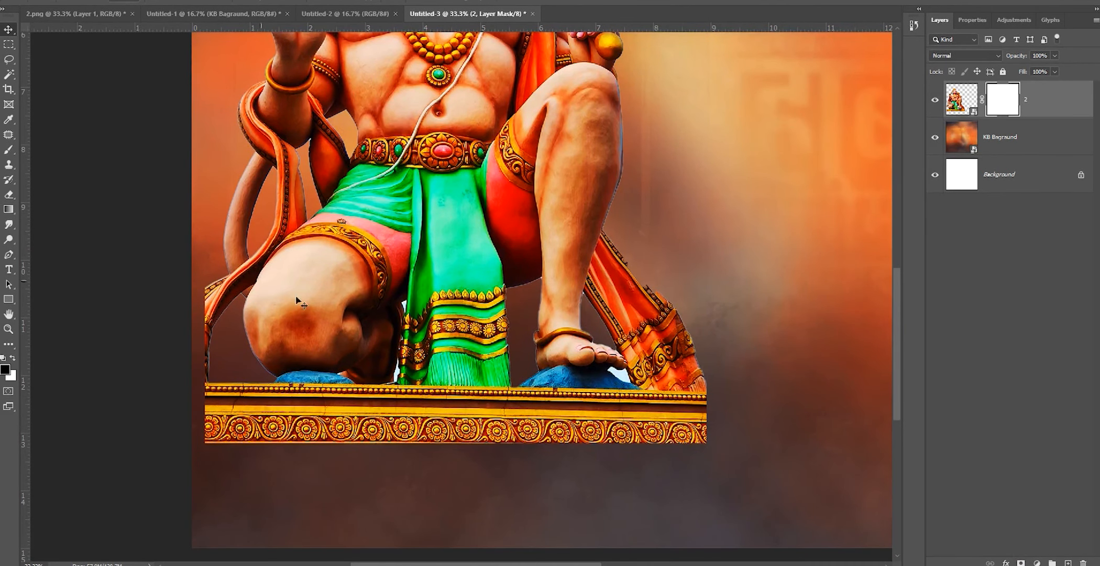
right_click(297, 343)
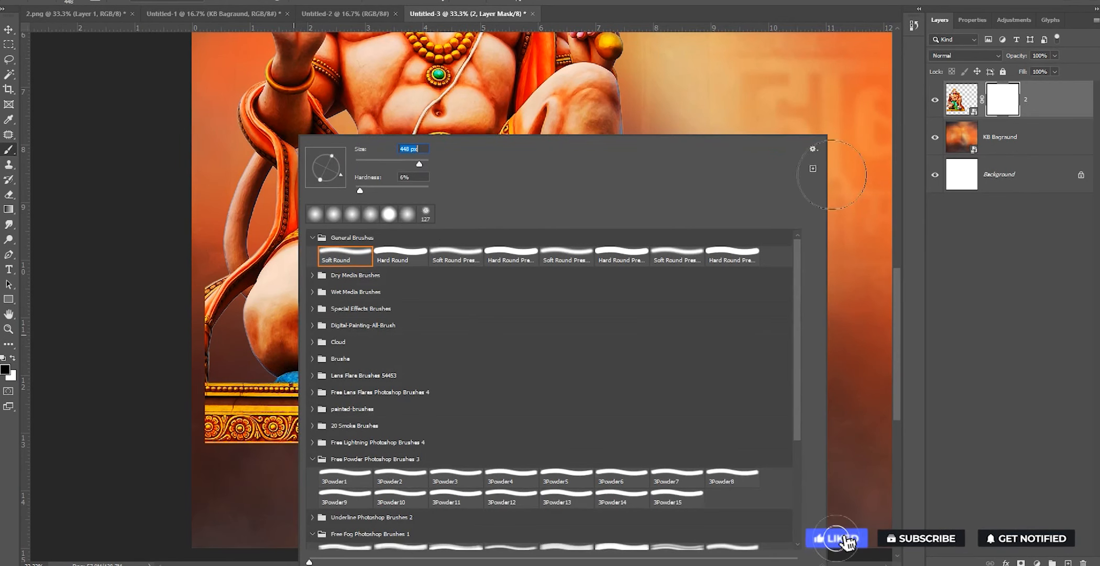
key(Return)
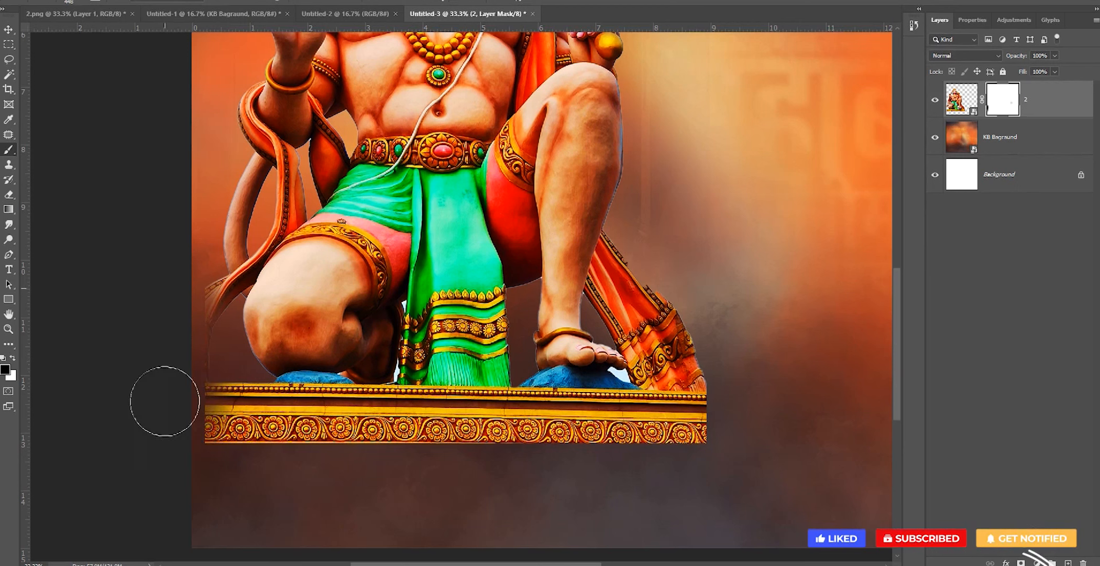
mouse_move(296, 460)
mouse_down()
mouse_move(760, 453)
mouse_move(236, 425)
mouse_up()
drag(761, 418, 203, 382)
mouse_move(753, 396)
mouse_down()
mouse_move(186, 386)
mouse_move(727, 394)
mouse_up()
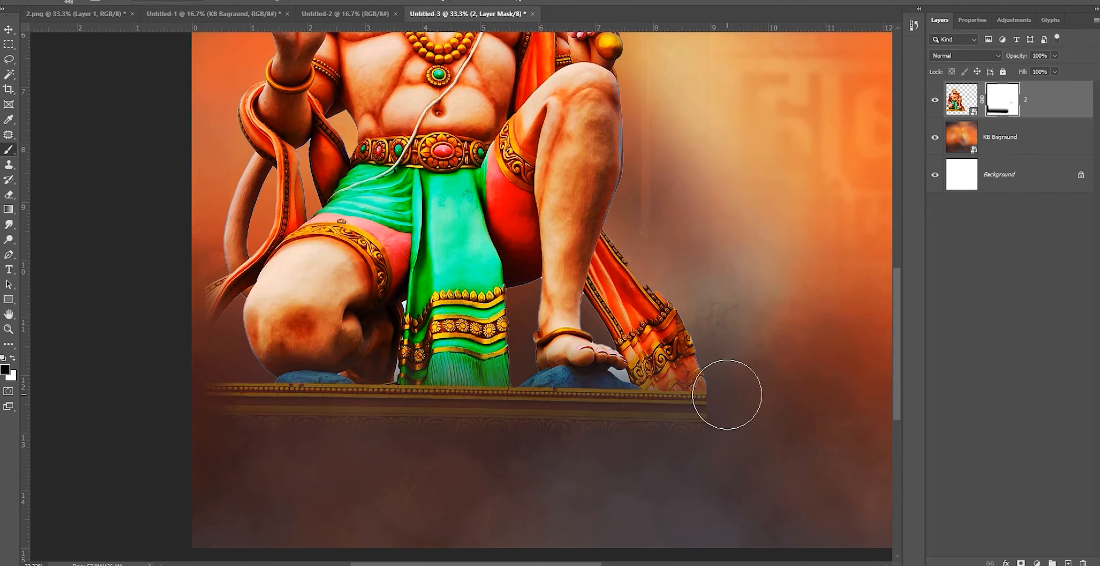
drag(174, 385, 705, 394)
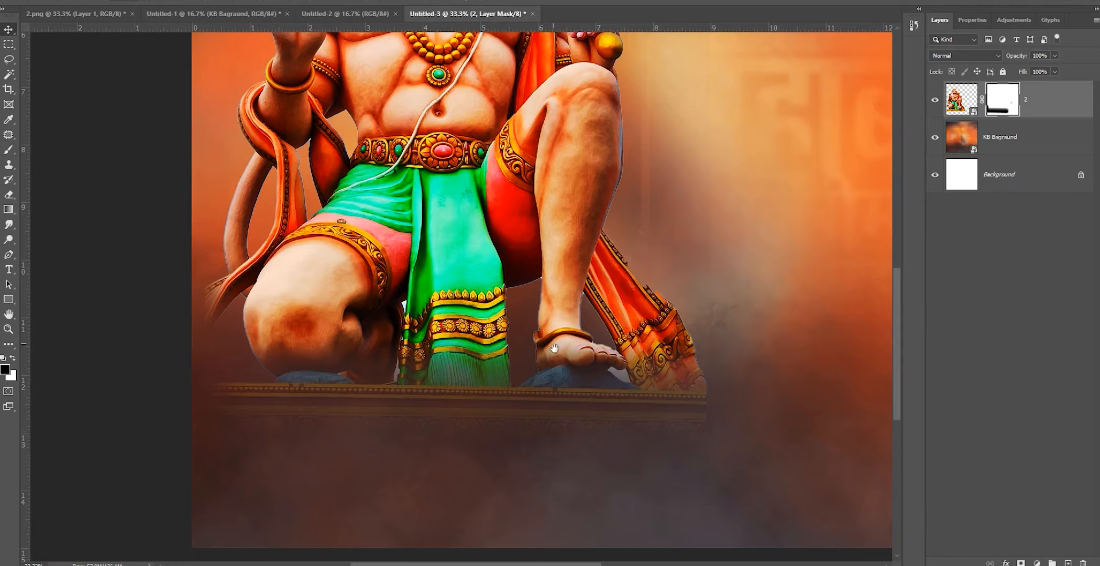
Transform the masked Hanuman layer to make the figure slightly larger.
key(ctrl+minus)
key(ctrl+minus)
key(ctrl+t)
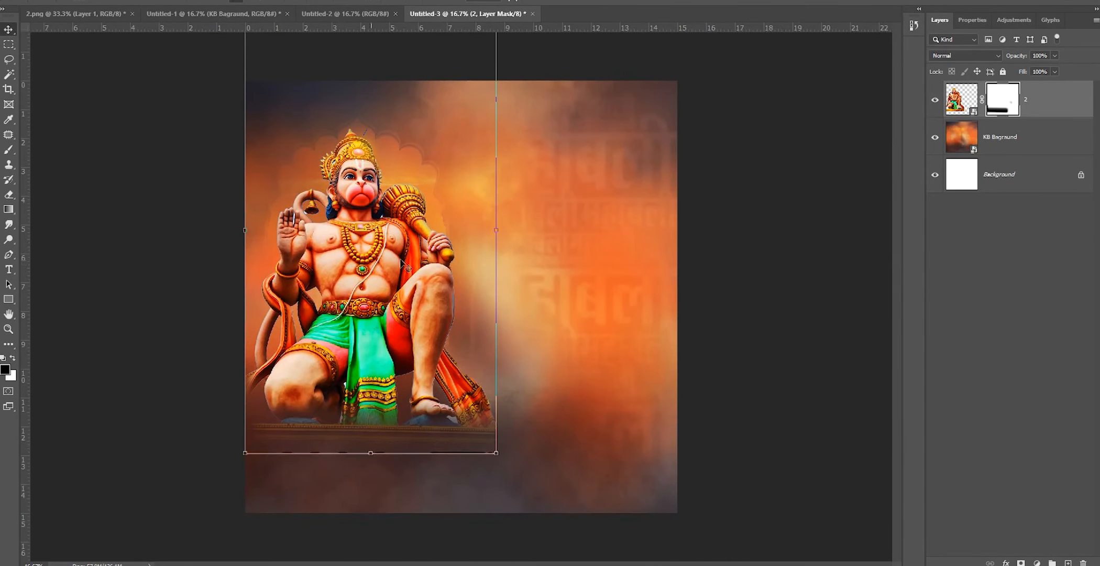
drag(497, 232, 500, 232)
key(Return)
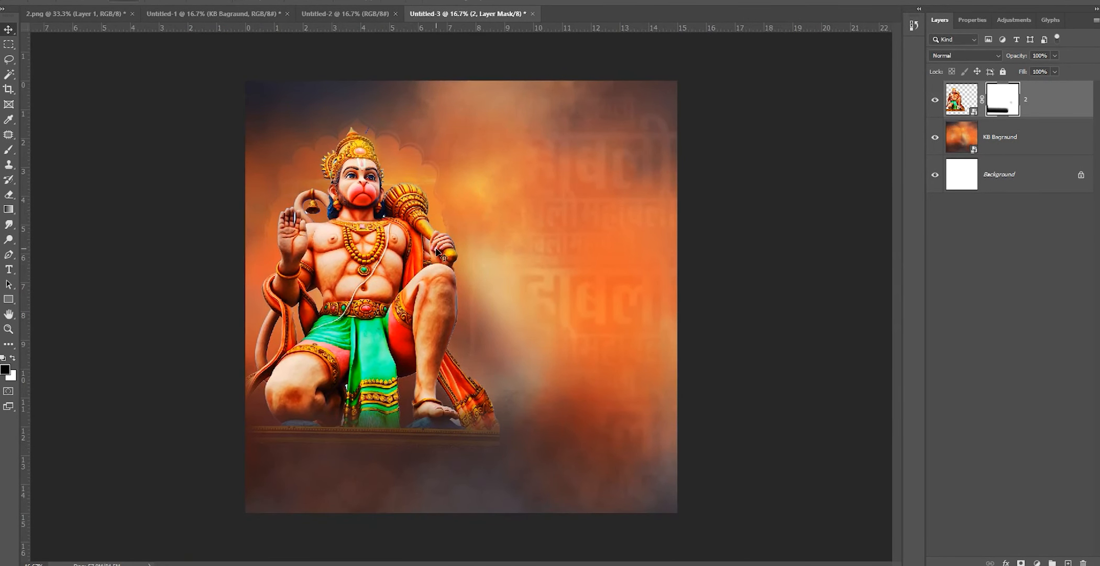
Copy the "हनुमान जयंती" title group, Group 1 copy, from Untitled-1 into Untitled-3 and size it beside the figure.
click(258, 16)
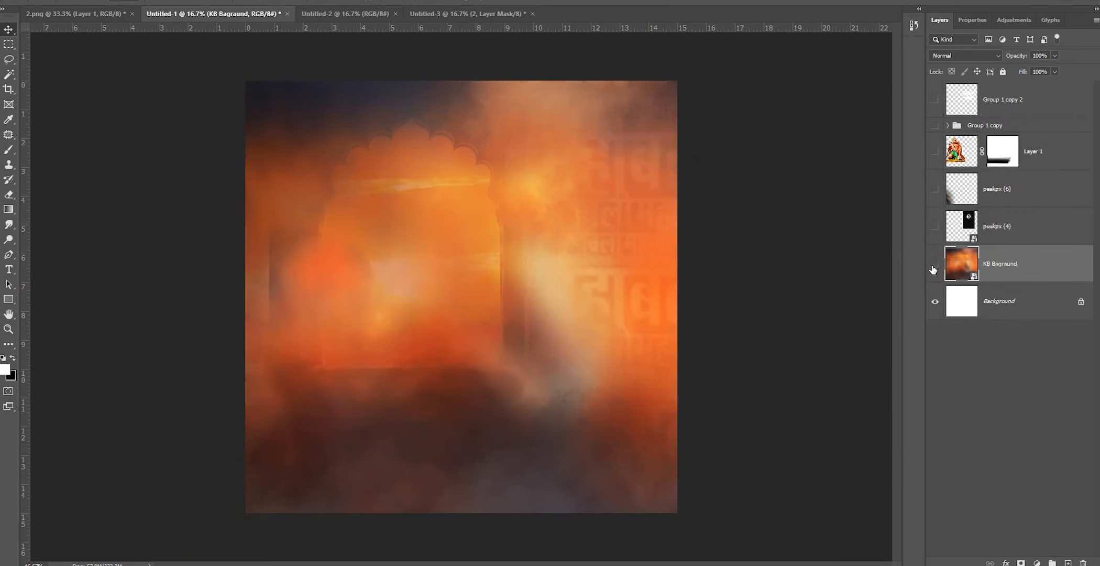
click(934, 264)
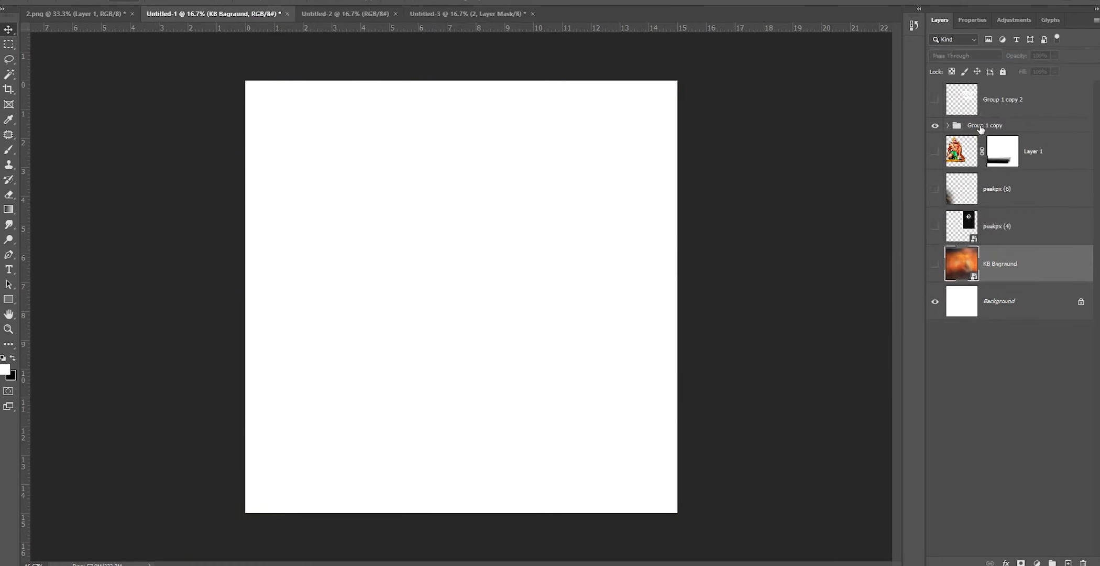
click(981, 129)
click(935, 126)
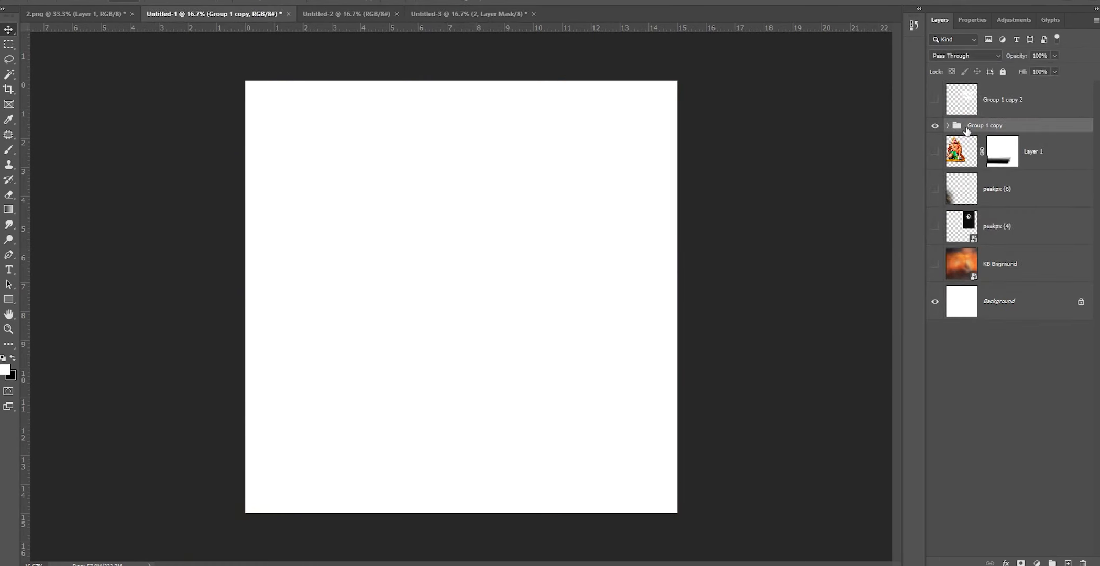
drag(472, 20, 596, 255)
drag(562, 303, 562, 305)
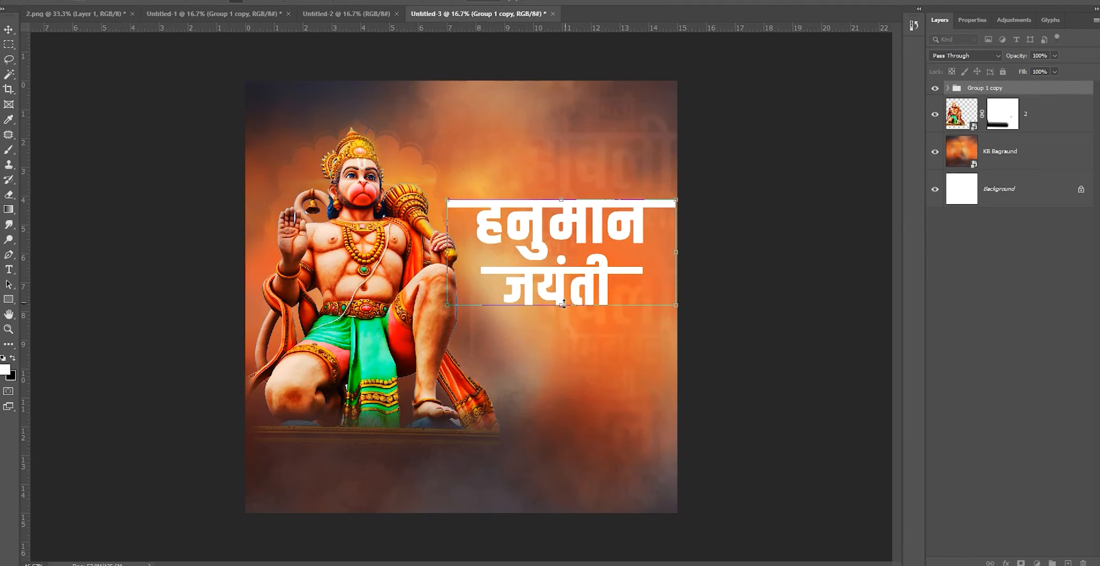
Fine-tune the title group's position to the right of Hanuman, shifting it slightly up and left.
drag(587, 263, 581, 254)
key(shift+Right)
key(shift+Up)
key(shift+Up)
key(shift+Right)
key(shift+Up)
key(shift+Down)
key(shift+Up)
key(shift+Down)
key(shift+Down)
key(shift+Up)
key(shift+Up)
key(shift+Up)
key(shift+Up)
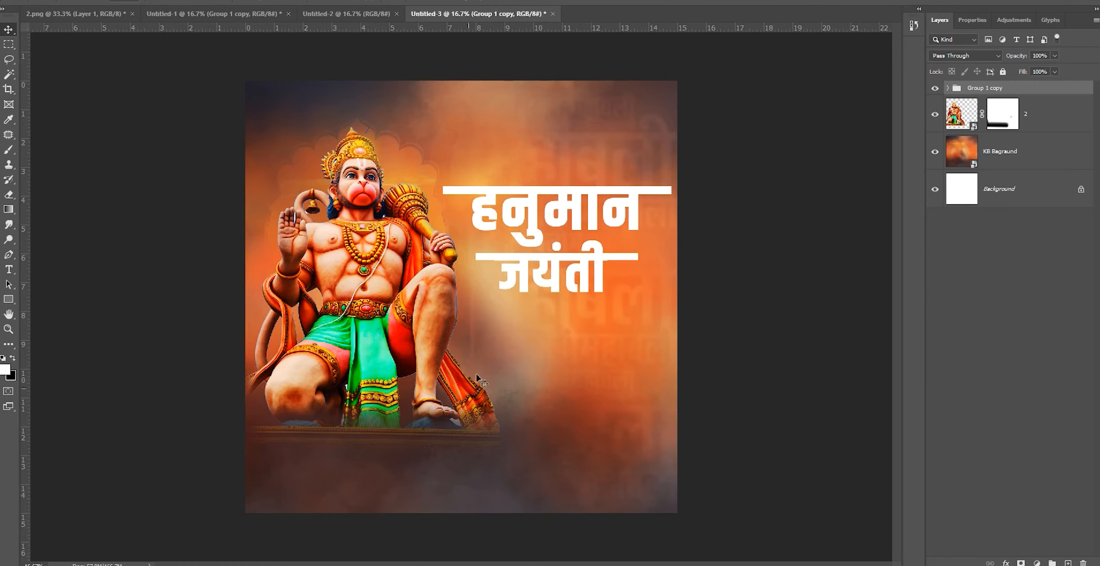
Place the brown brush-stroke PNG from the Birthday background folder and position it over the title area.
mouse_move(293, 565)
click(418, 527)
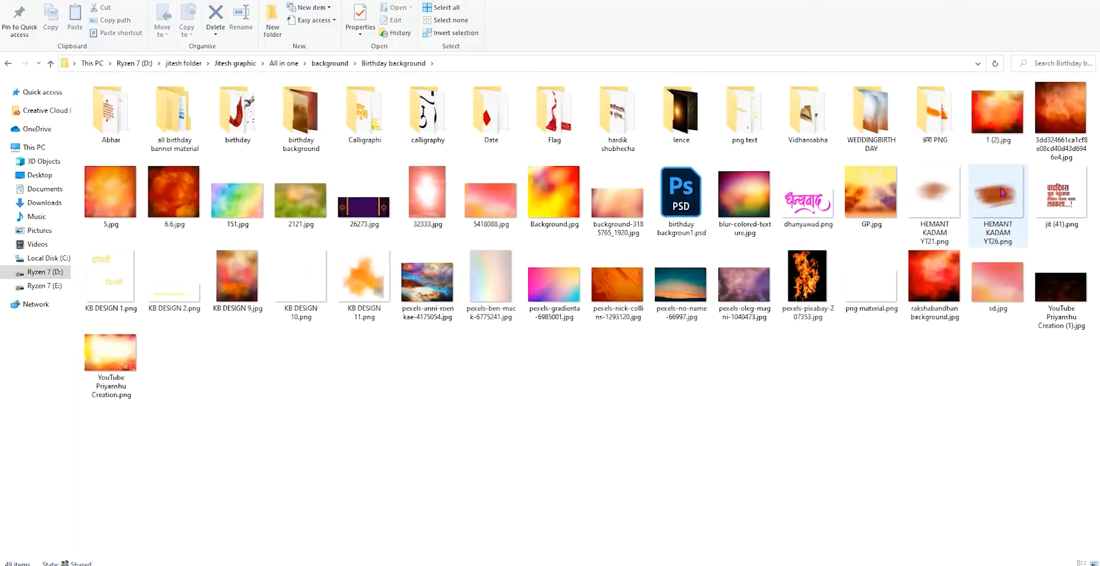
drag(996, 204, 545, 443)
drag(501, 357, 607, 281)
key(Return)
Move the brush-stroke layer below layer 2, lock the KB Bagraund layer, and nudge the stroke and the Hanuman figure.
drag(1027, 108, 1014, 209)
drag(1002, 152, 1009, 208)
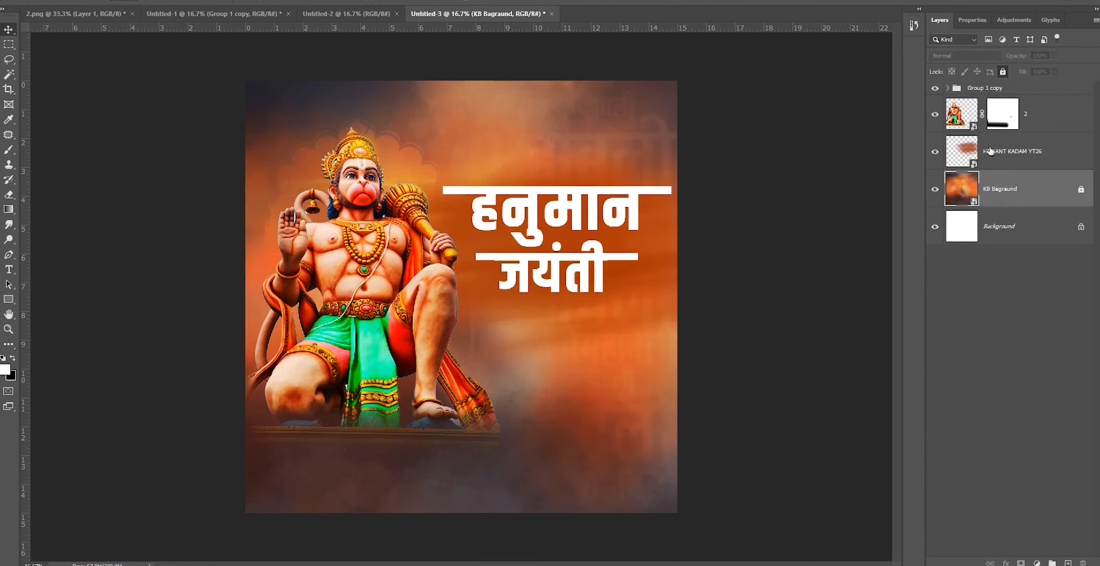
drag(634, 275, 632, 274)
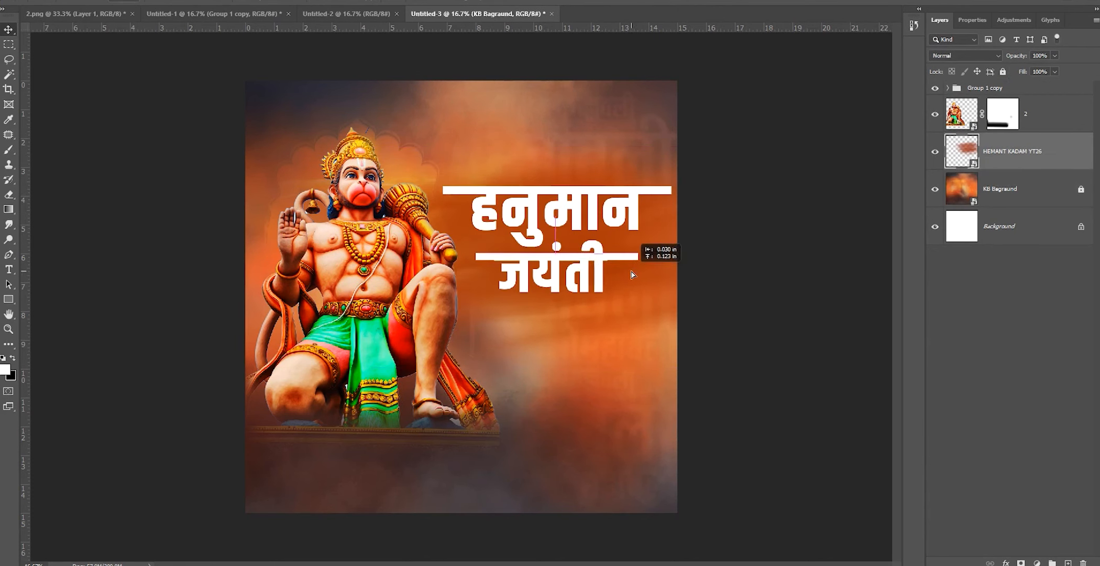
drag(430, 327, 428, 331)
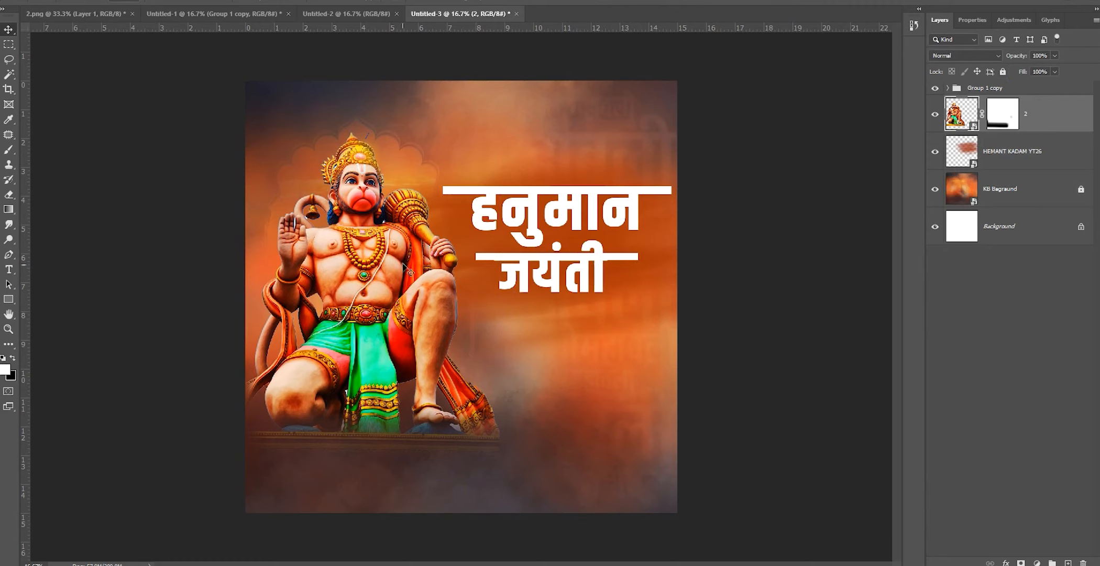
Place the peakpx (4) moon silhouette image from the Downloads folder on the canvas.
mouse_move(294, 563)
click(197, 535)
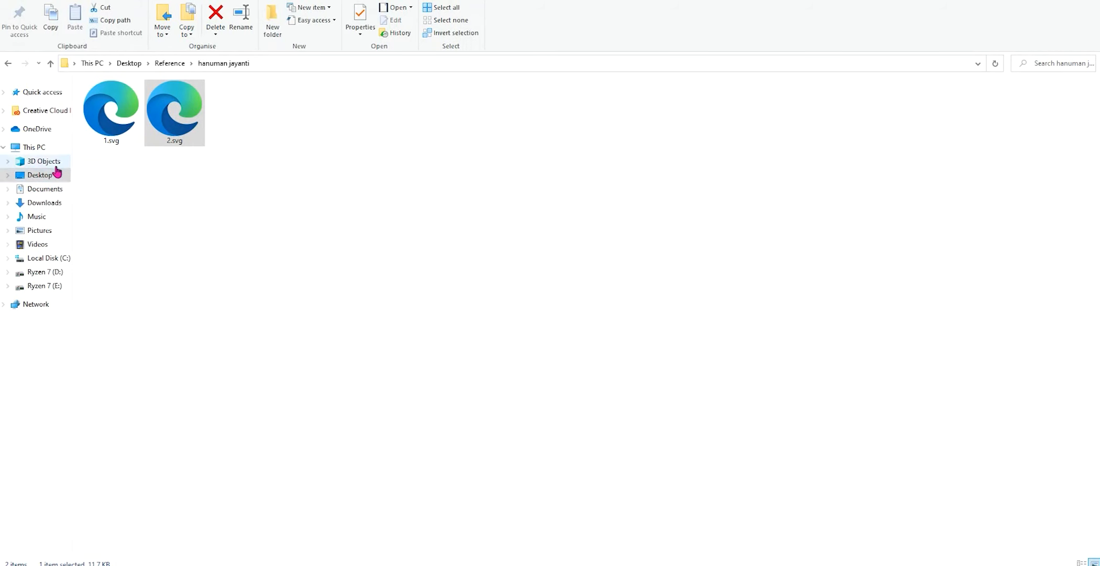
click(42, 205)
drag(299, 124, 464, 405)
key(Return)
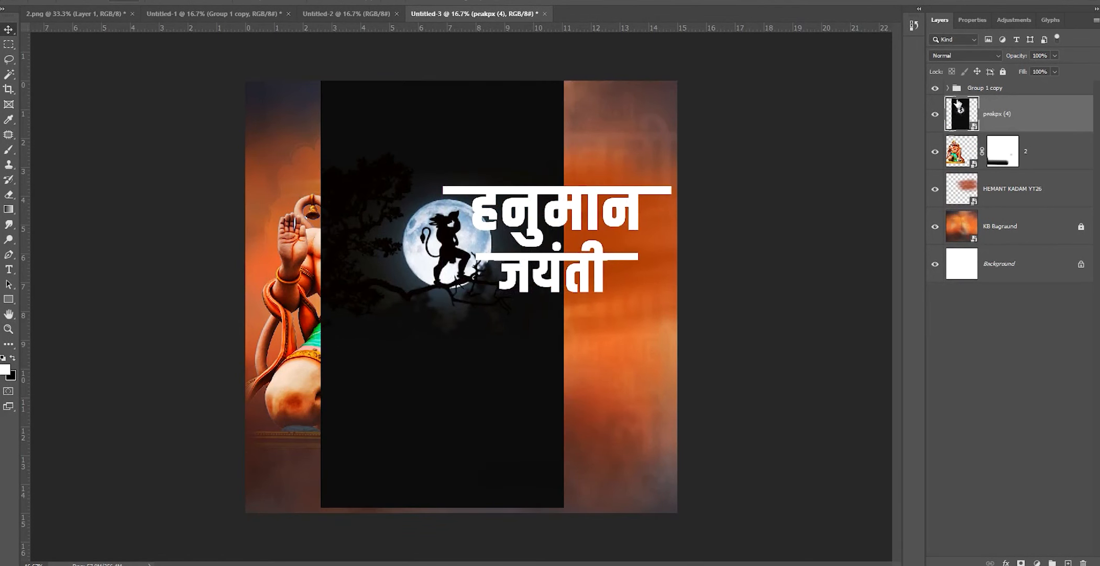
Move the moon image above the title and set its blend mode to Lighter Color.
click(965, 56)
scroll(962, 56, down, 10)
scroll(963, 57, up, 1)
click(963, 55)
drag(464, 234, 570, 132)
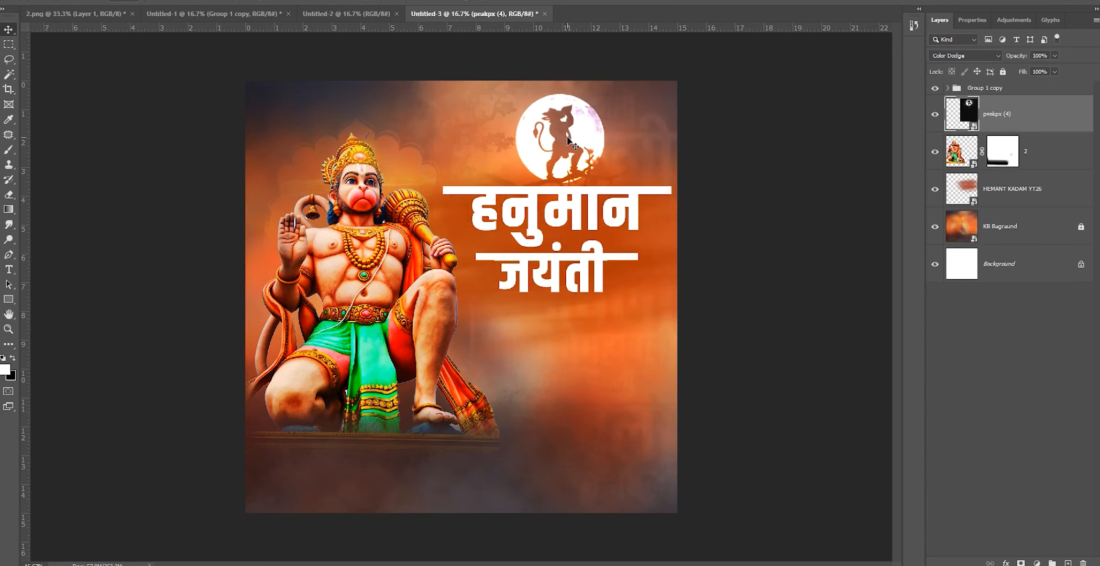
key(shift+plus)
key(shift+plus)
Scale down the moon image and position it just above the title's upper line.
key(ctrl+t)
drag(557, 404, 557, 296)
drag(555, 185, 556, 236)
key(Return)
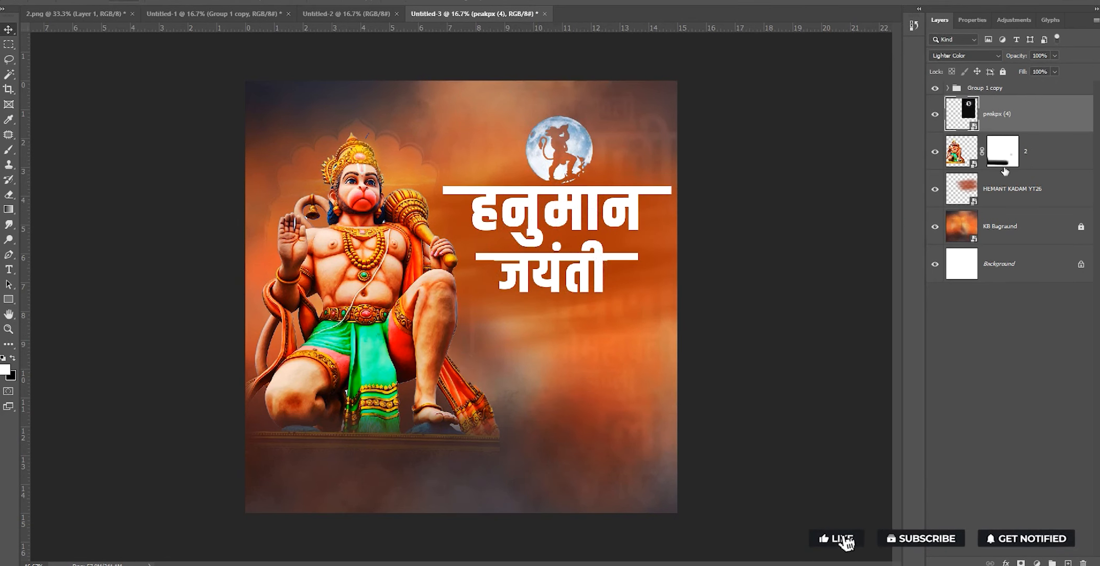
Select the title group together with the moon layer and shift both slightly down.
click(999, 93)
key(shift+Down)
key(shift+Down)
key(shift+Down)
key(shift+Down)
key(shift+Down)
key(shift+Down)
key(shift+Down)
key(shift+Down)
key(shift+Down)
key(shift+Down)
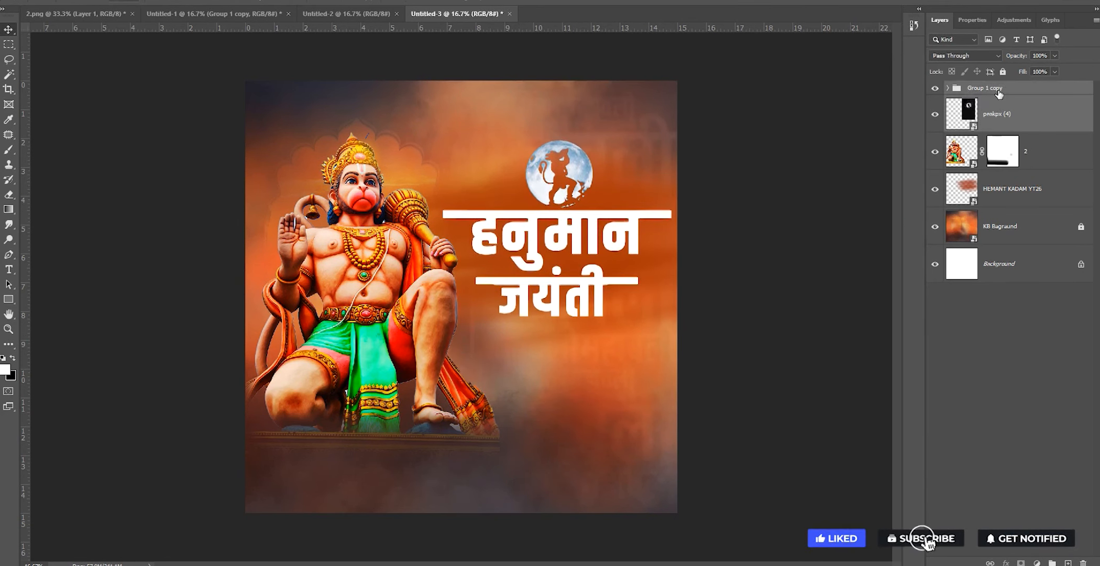
key(shift+Down)
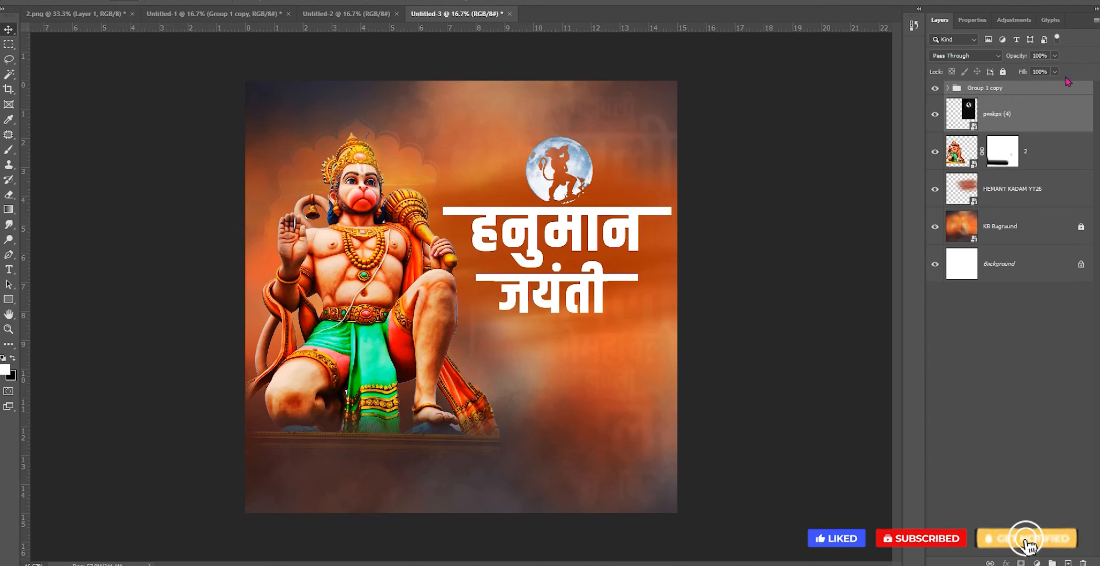
Place the peakpx (6) image directly above the brush-stroke layer and enlarge it to cover the area behind Hanuman.
click(1003, 189)
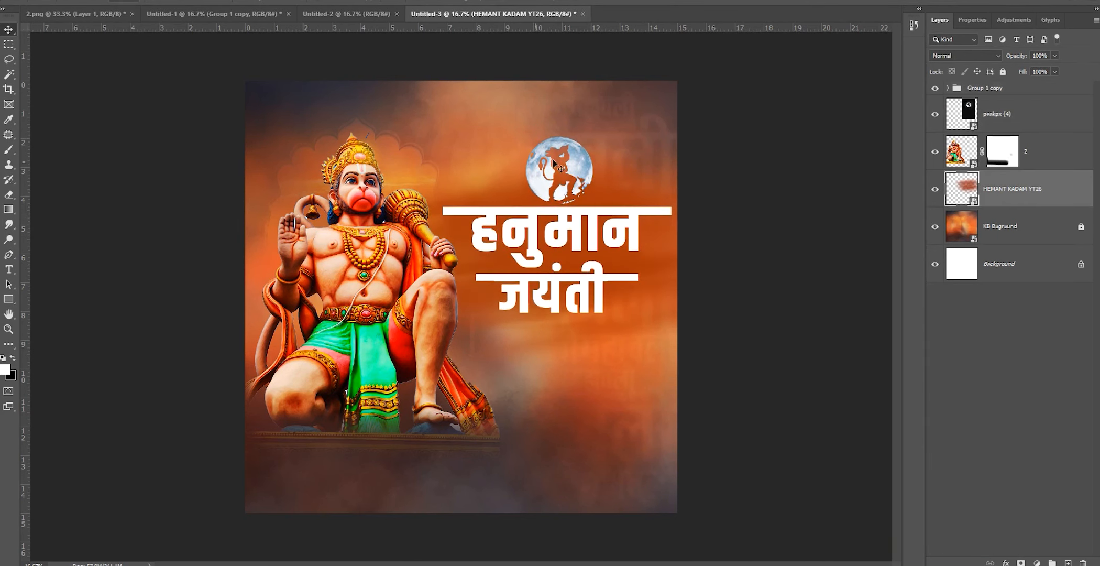
click(178, 527)
drag(236, 123, 398, 377)
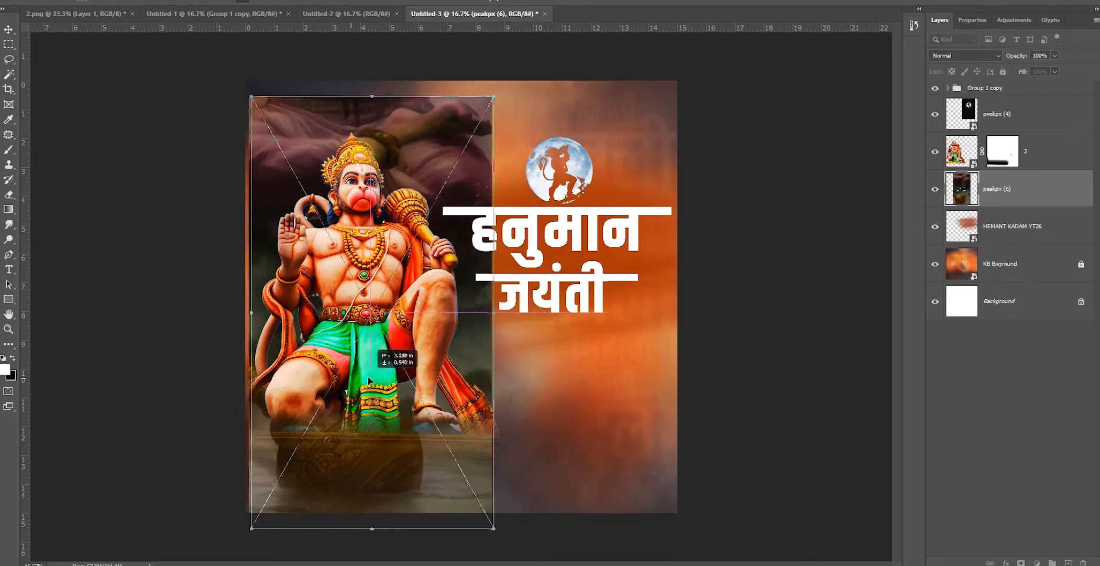
drag(372, 96, 376, 82)
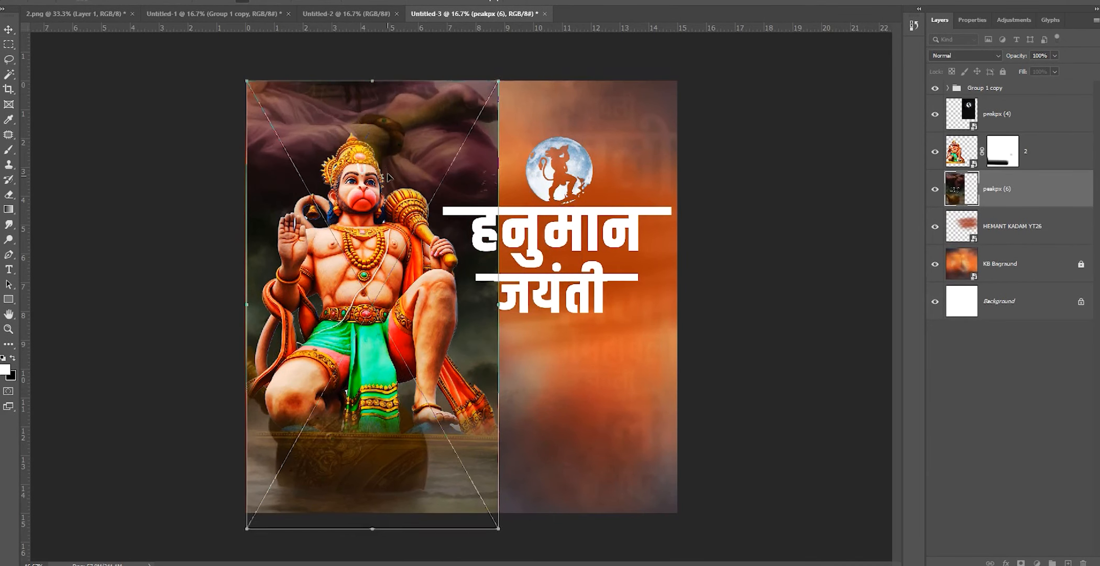
drag(387, 179, 387, 172)
key(Return)
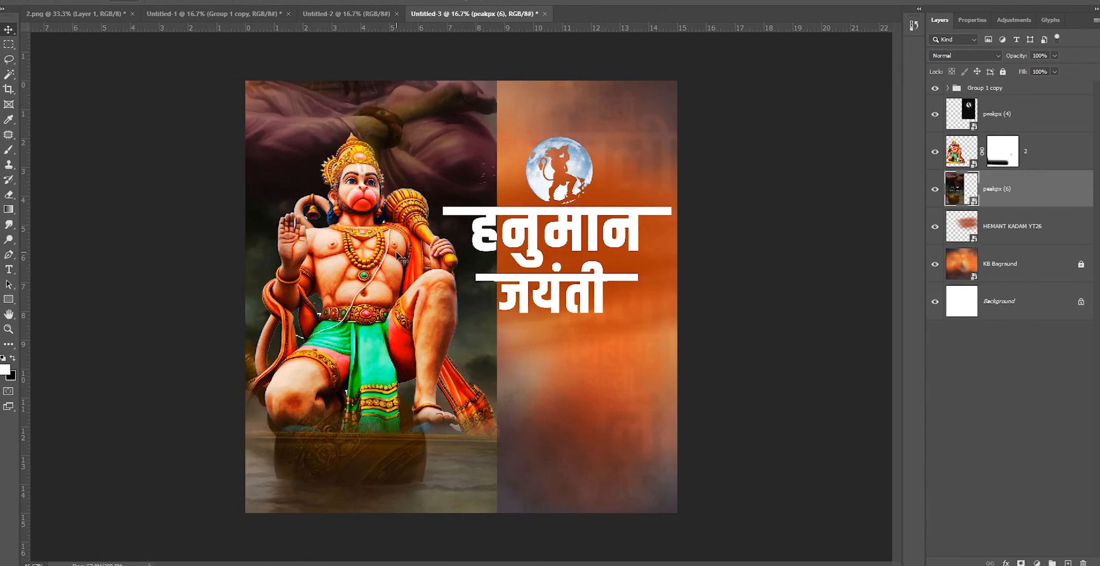
Try out blend modes on the peakpx (6) layer, settle on Color Dodge and move it below the HEMANT KADAM YT26 layer.
click(964, 55)
key(Down)
key(Down)
key(Down)
key(Down)
key(Down)
key(Down)
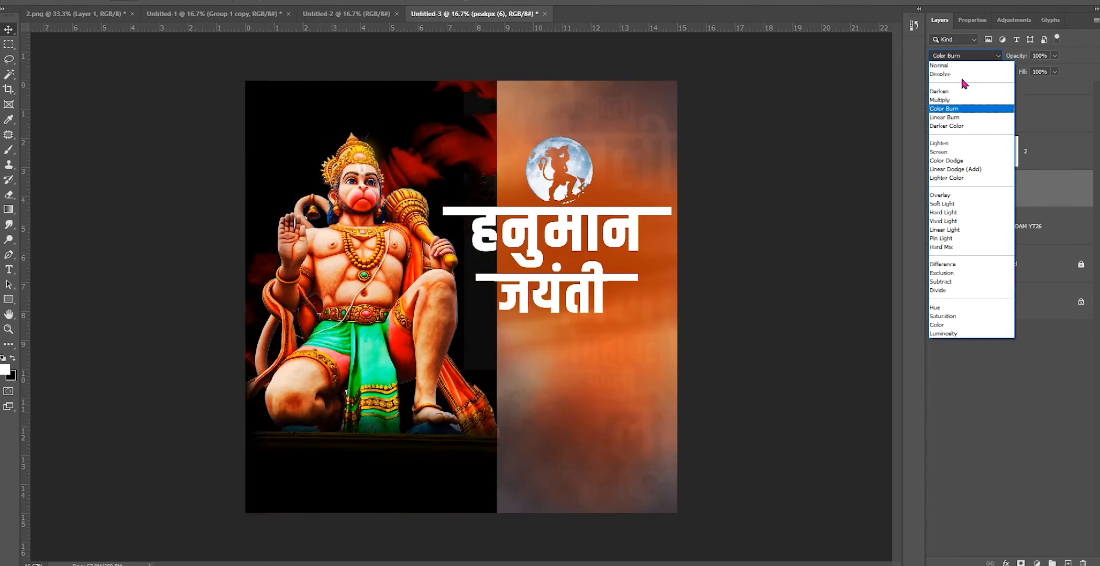
key(Down)
key(Down)
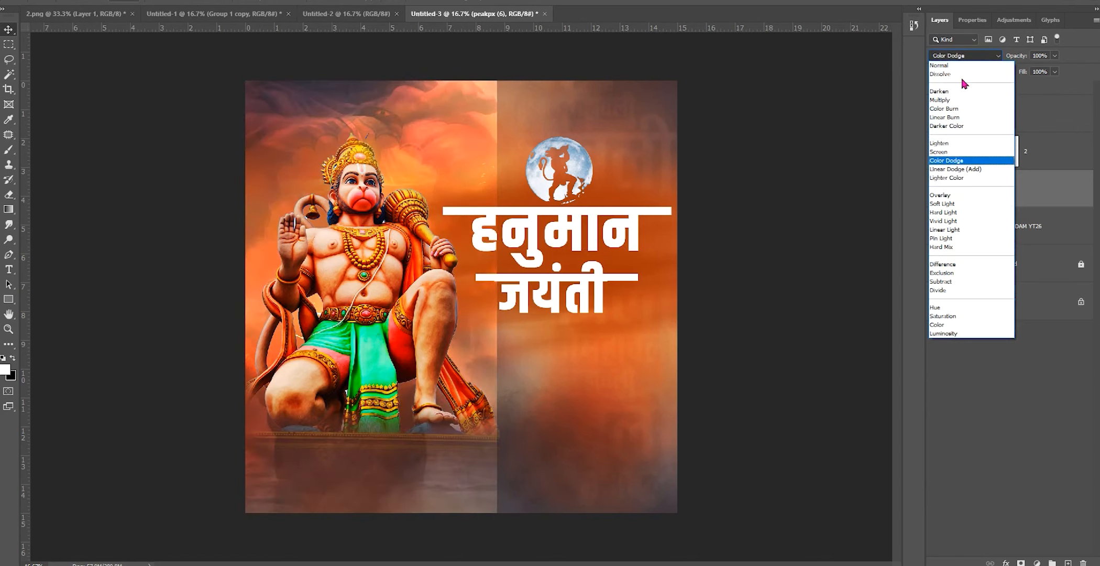
key(Down)
key(Down)
key(Down)
key(Down)
key(Down)
key(Down)
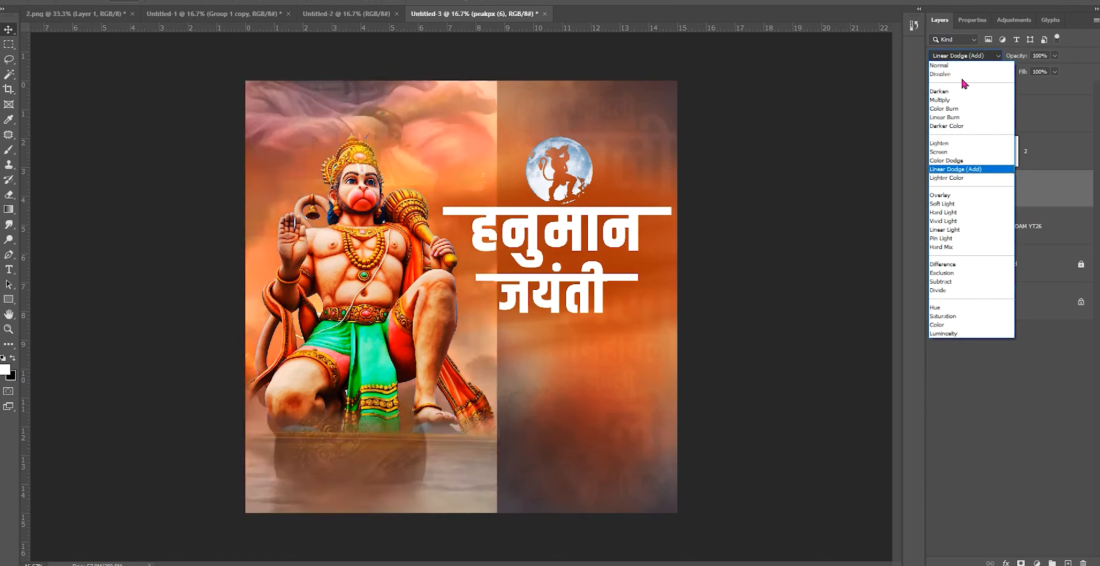
key(Down)
key(Down)
key(Down)
key(Down)
key(Down)
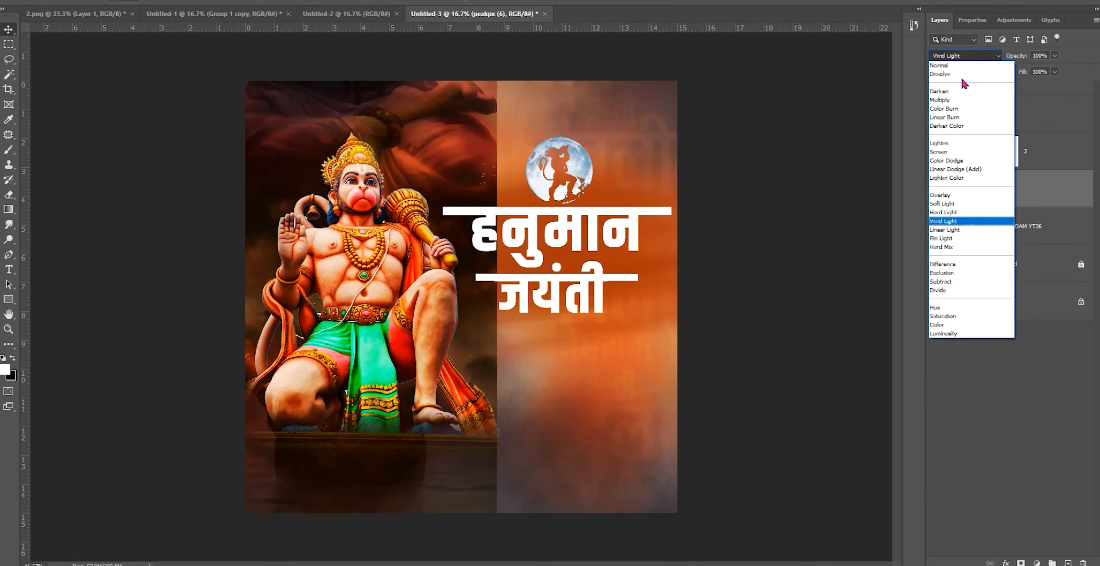
key(Down)
key(Down)
key(Down)
key(Down)
key(Down)
key(Down)
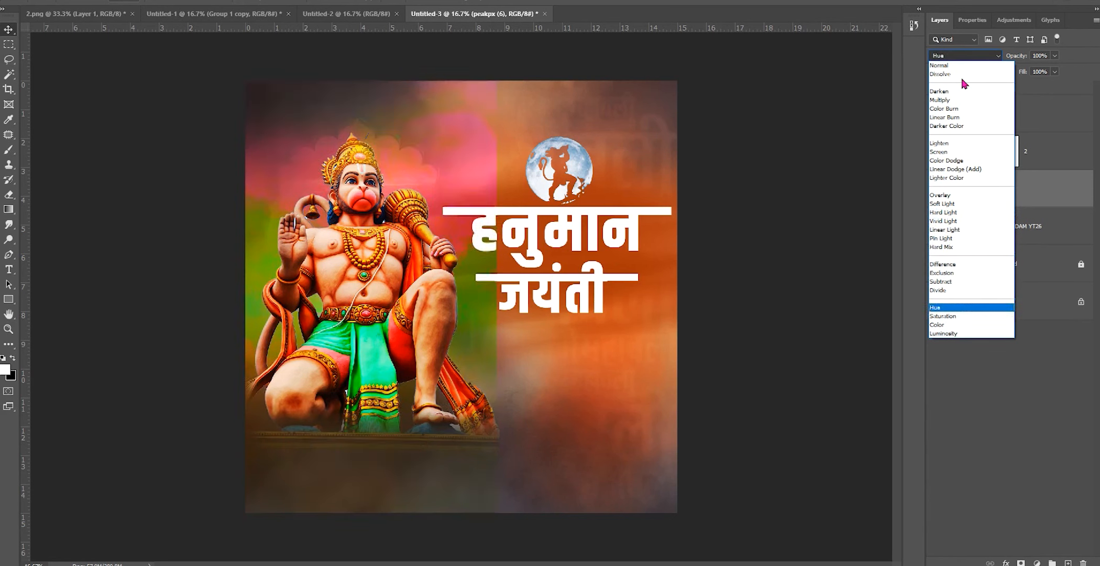
key(Up)
key(Up)
key(Up)
key(Up)
key(Up)
key(Up)
key(Up)
key(Up)
key(Up)
key(Up)
key(Up)
key(Up)
key(Up)
key(Up)
key(Up)
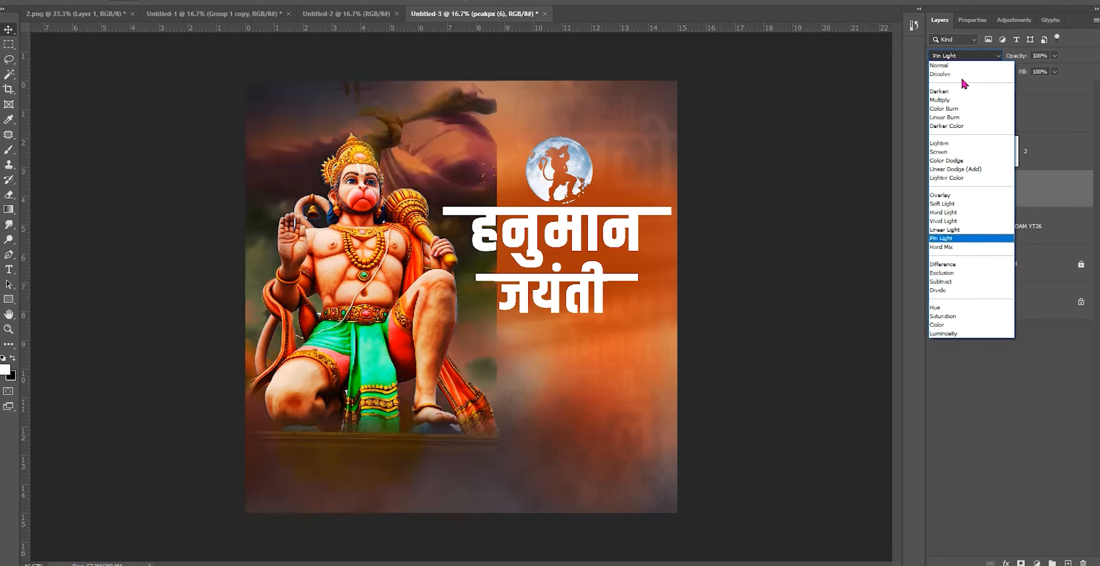
key(Up)
key(Up)
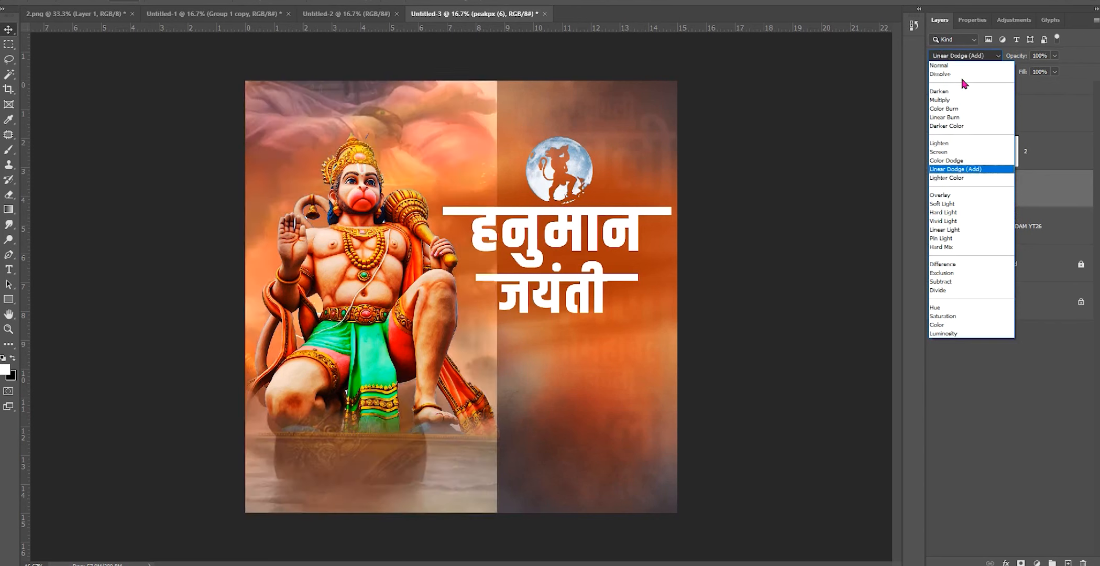
key(Return)
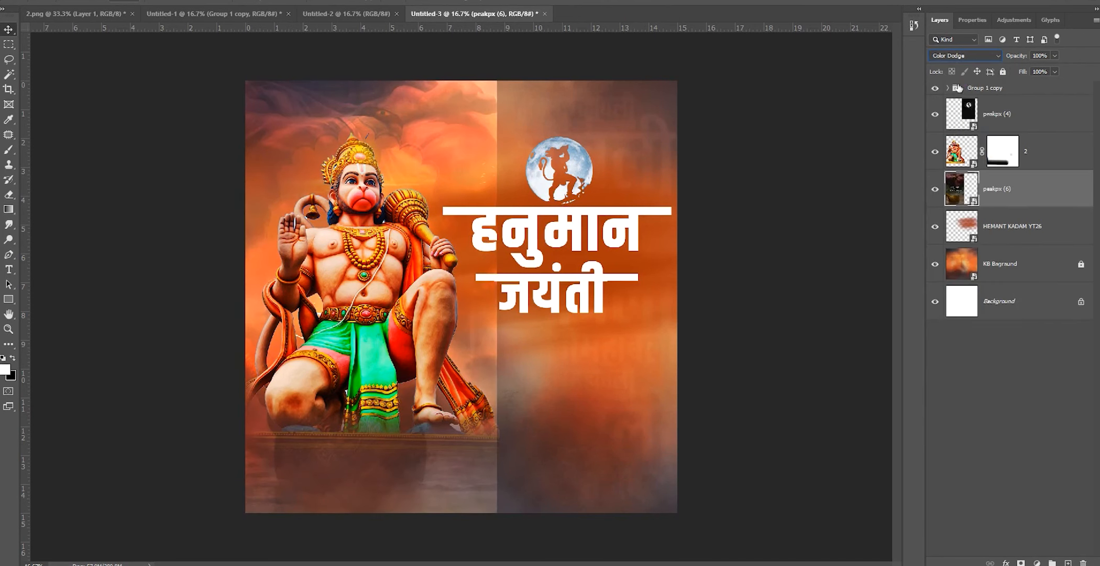
key(ctrl+bracketleft)
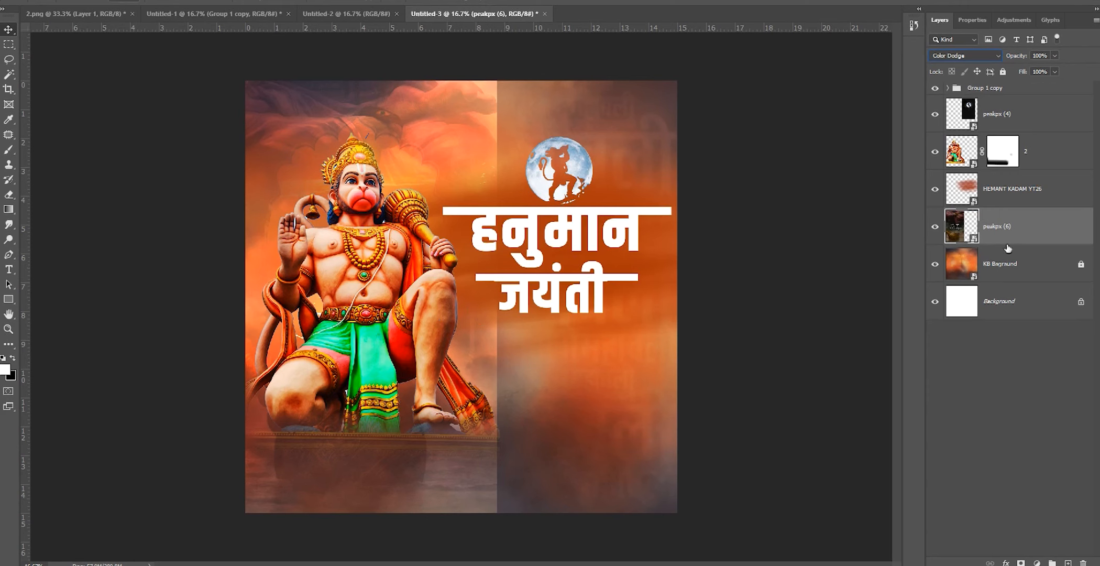
Rasterize the peakpx (6) layer and erase its hard vertical edge and lower area with a large soft Eraser.
key(e)
click(450, 324)
click(522, 204)
mouse_move(231, 110)
mouse_down()
mouse_move(551, 115)
mouse_move(148, 314)
mouse_move(366, 420)
mouse_move(524, 461)
mouse_up()
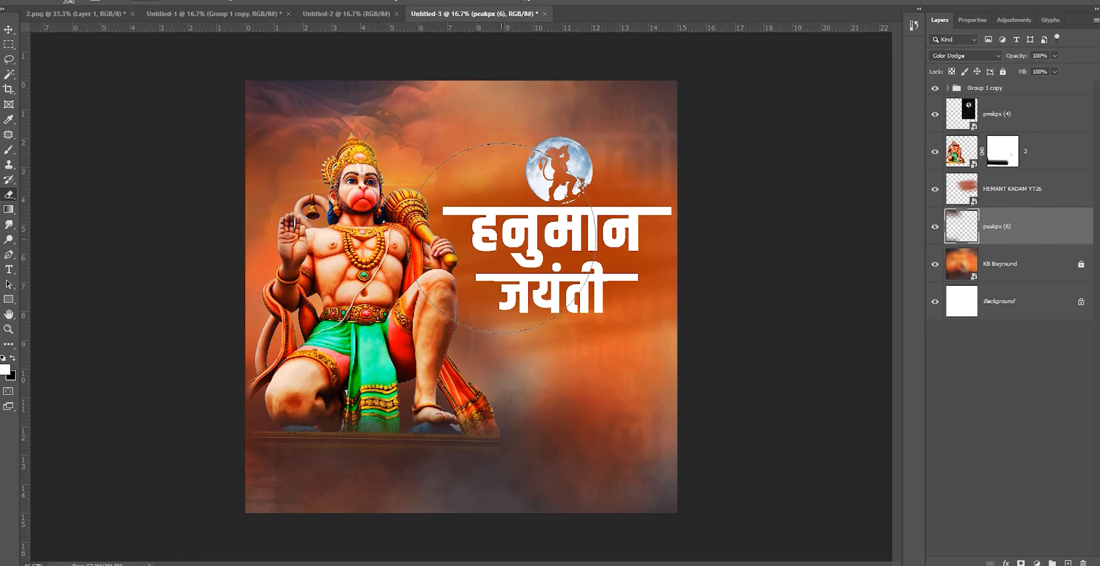
Shift the remaining peakpx (6) cloud texture up so it sits around Hanuman's head in the poster's upper corner.
click(9, 30)
drag(263, 124, 296, 124)
drag(368, 166, 347, 105)
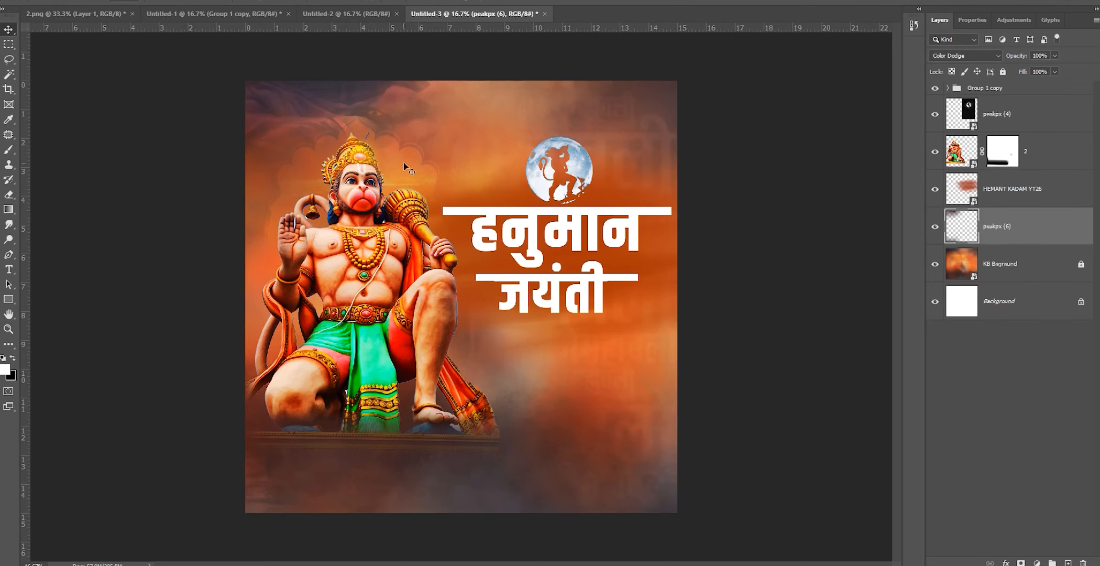
Switch to File Explorer, browse the Birthday background subfolders and bring the Marathi greeting image aaaa into the poster.
mouse_move(294, 564)
click(418, 528)
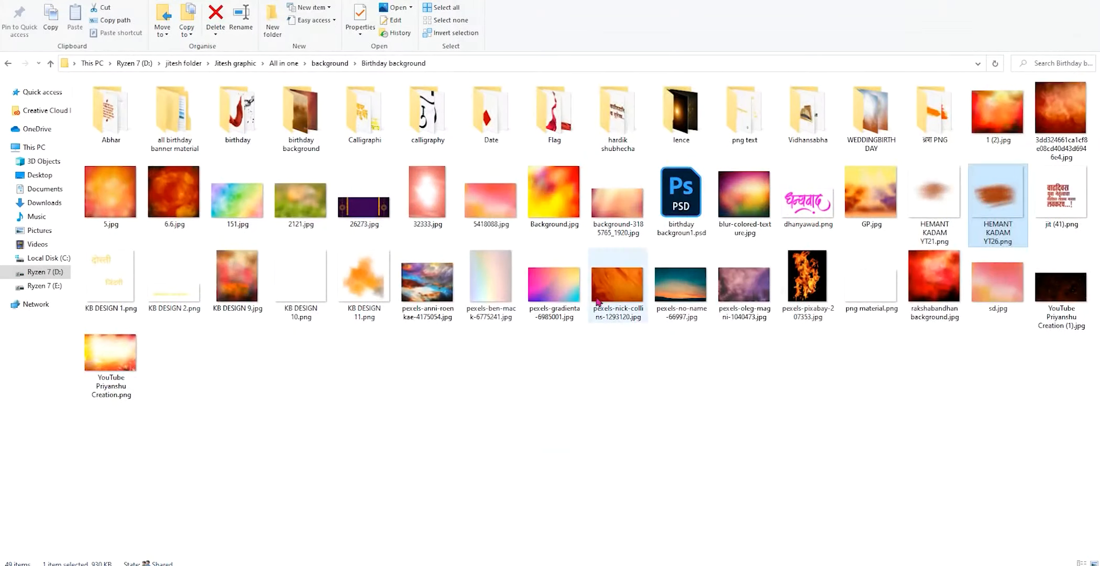
double_click(598, 133)
double_click(260, 168)
key(alt+Left)
double_click(171, 149)
drag(139, 165, 570, 344)
Resize the greeting image, position it just below the word जयंती and commit the placement.
drag(530, 179, 530, 250)
drag(560, 366, 582, 345)
drag(551, 230, 552, 280)
drag(567, 352, 567, 323)
key(Return)
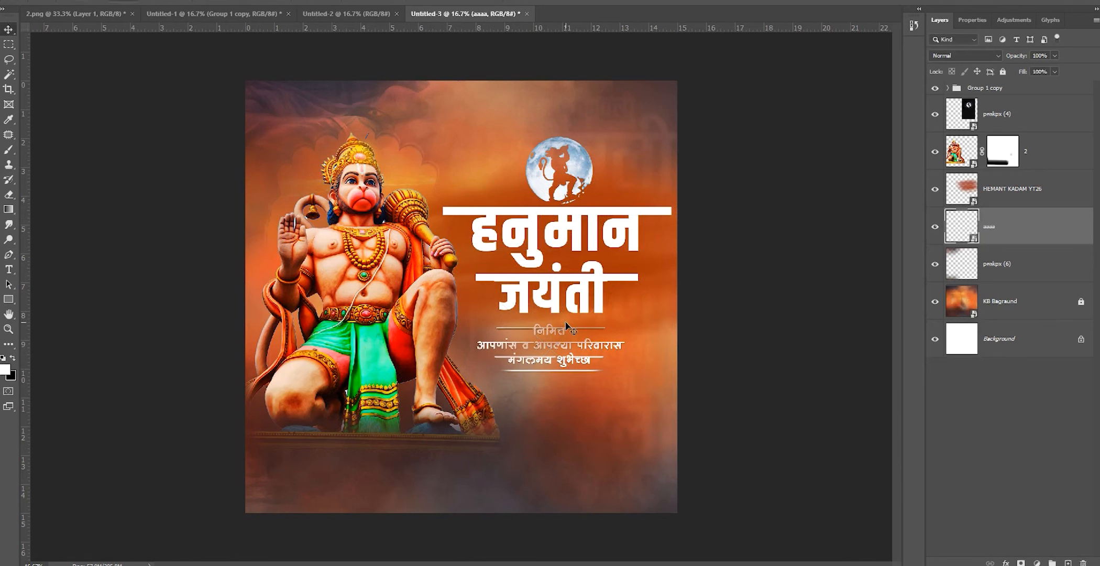
Move the aaaa greeting layer above the HEMANT KADAM YT26 layer and nudge the greeting right and slightly up.
drag(1006, 235, 1004, 178)
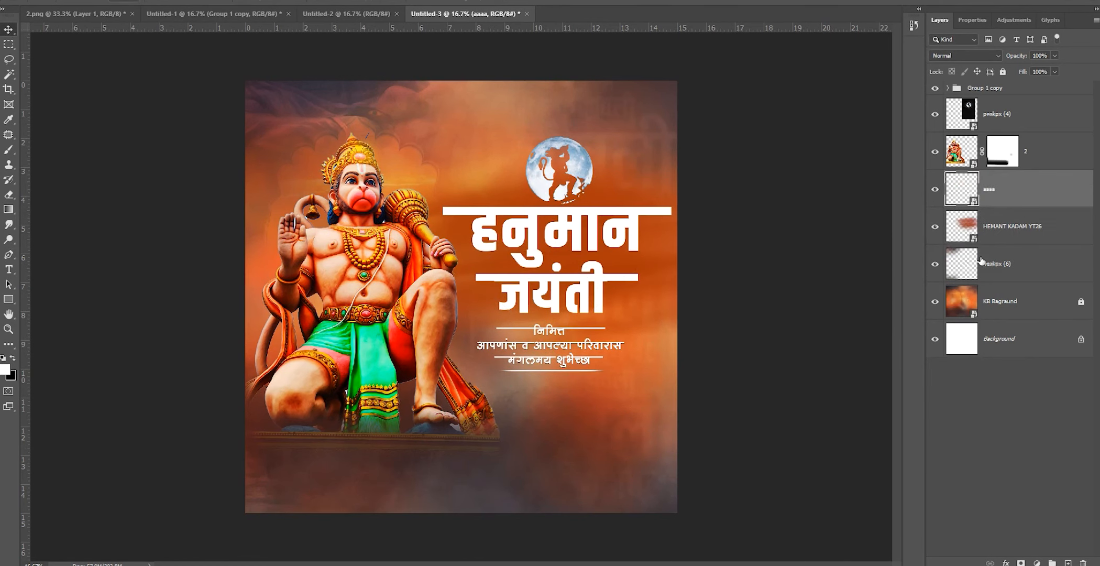
key(shift+Right)
key(shift+Right)
key(shift+Right)
key(shift+Right)
key(shift+Right)
key(shift+Up)
key(shift+Up)
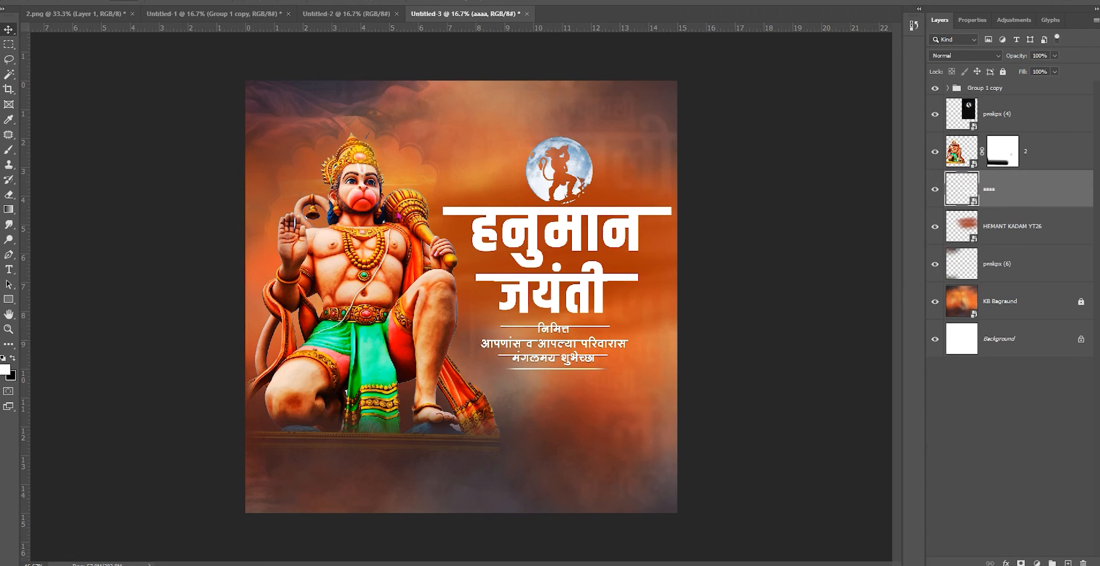
Add the two-line text "अंजनीच्या सुता तुला रामाचं वरदान.. एक मुखाने बोला, बोला जय जय हनुमान.." above the Hanuman layer, using a 714 font.
click(369, 186)
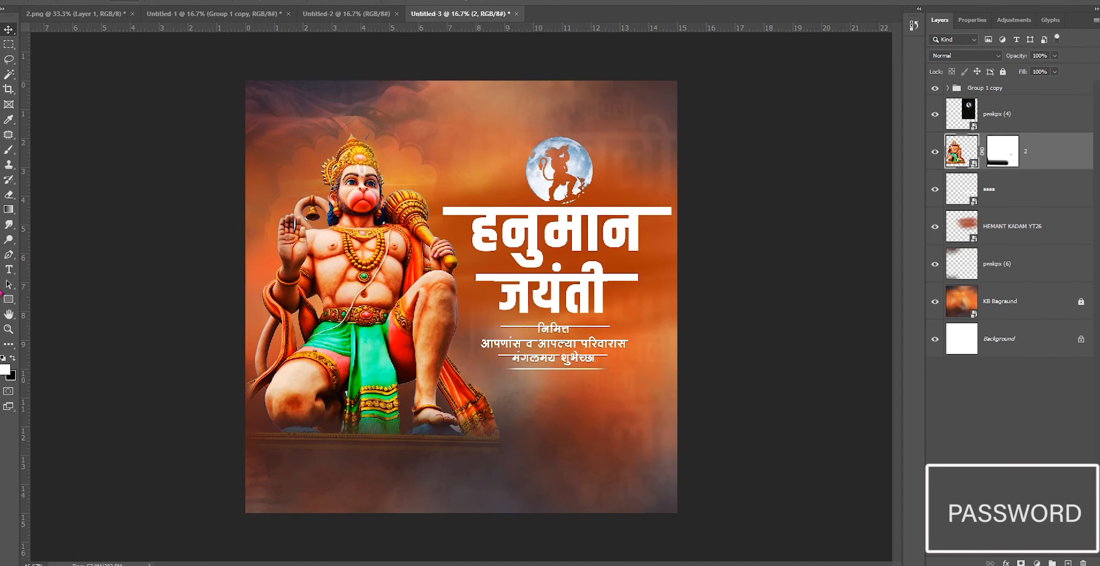
click(429, 107)
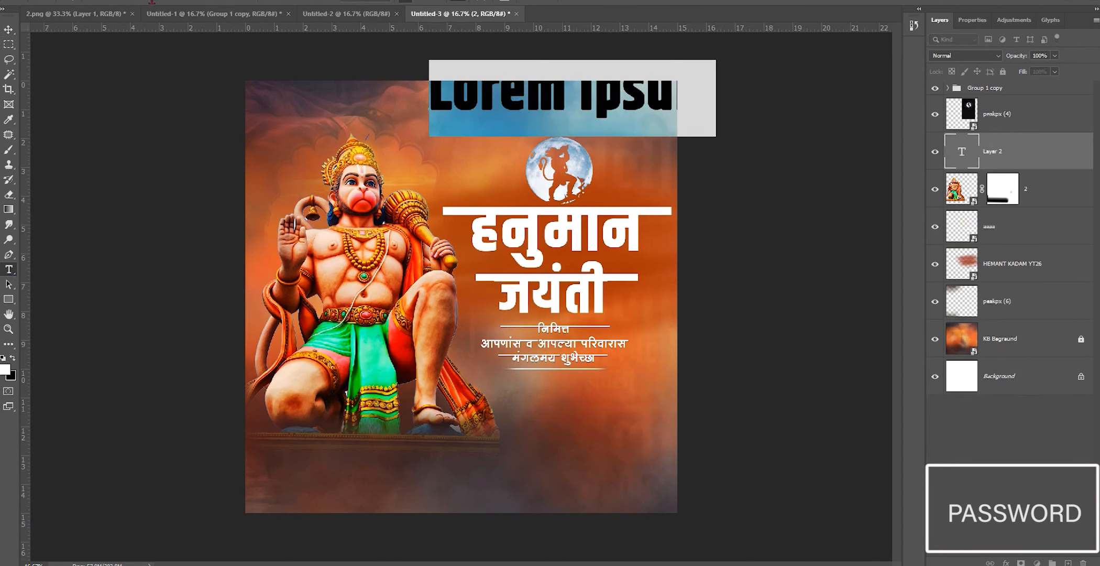
click(151, 1)
text(714)
key(Return)
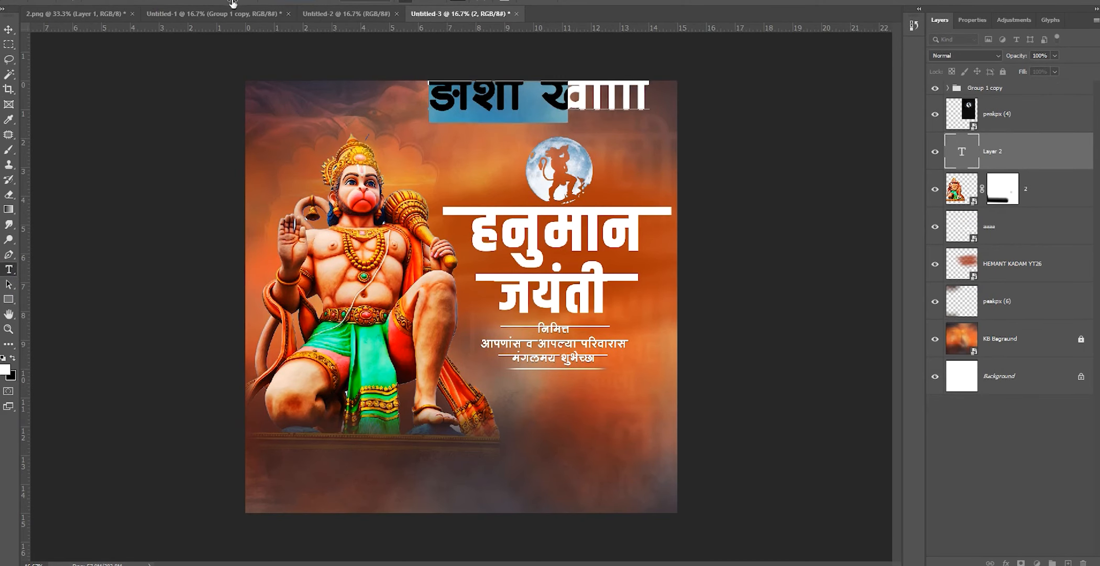
text(अंजनीच्या सुता तुला रामाचं वरदान.. एक मुखाने बोला, बोला जय जय हनुम)
key(ctrl+a)
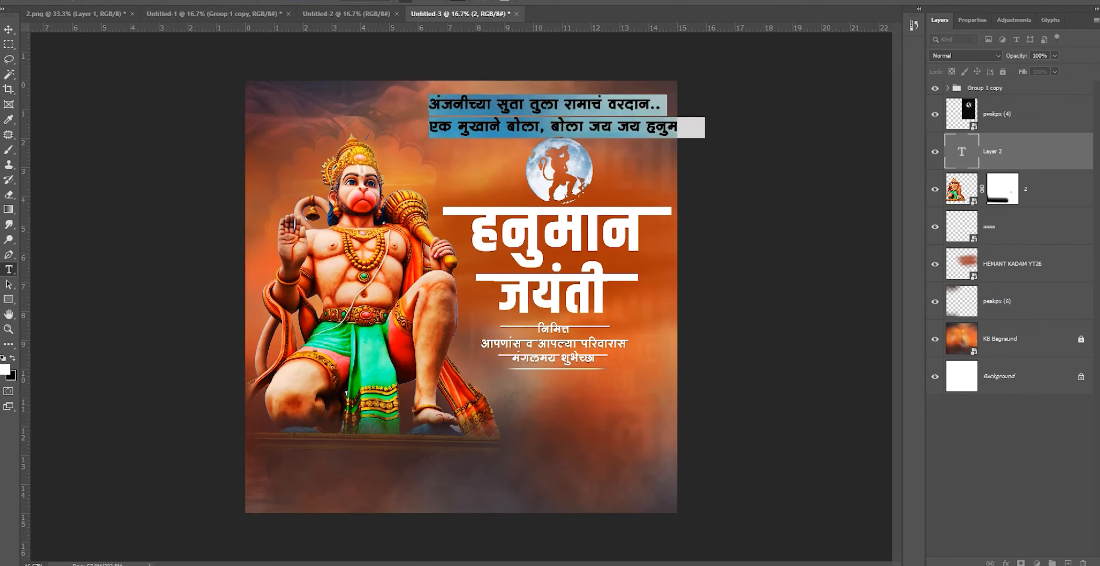
Center-align the two-line verse, reduce its font size slightly and commit the text.
click(419, 3)
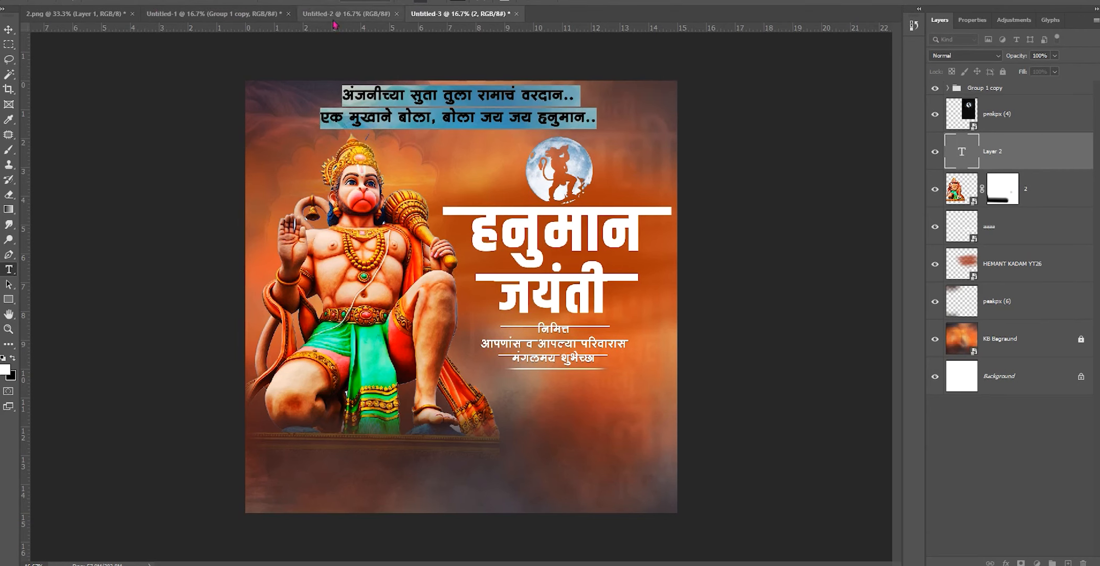
scroll(278, 1, down, 3)
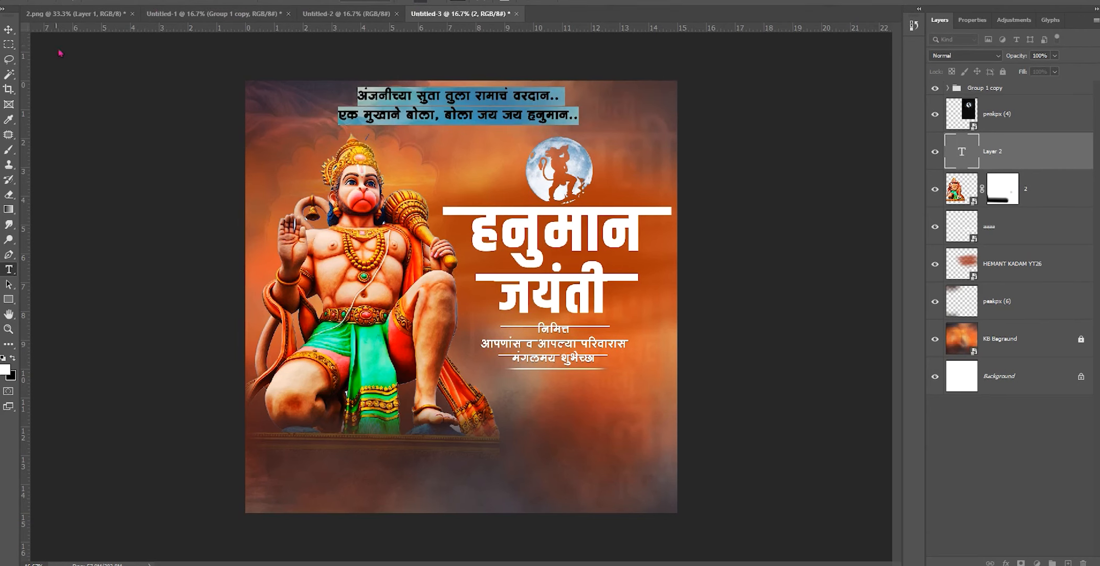
key(ctrl+Return)
Position the verse above the moon and move the peakpx (4) moon layer directly above the peakpx (6) layer.
drag(457, 101, 469, 101)
drag(459, 99, 545, 167)
scroll(548, 109, up, 1)
drag(1015, 128, 1017, 283)
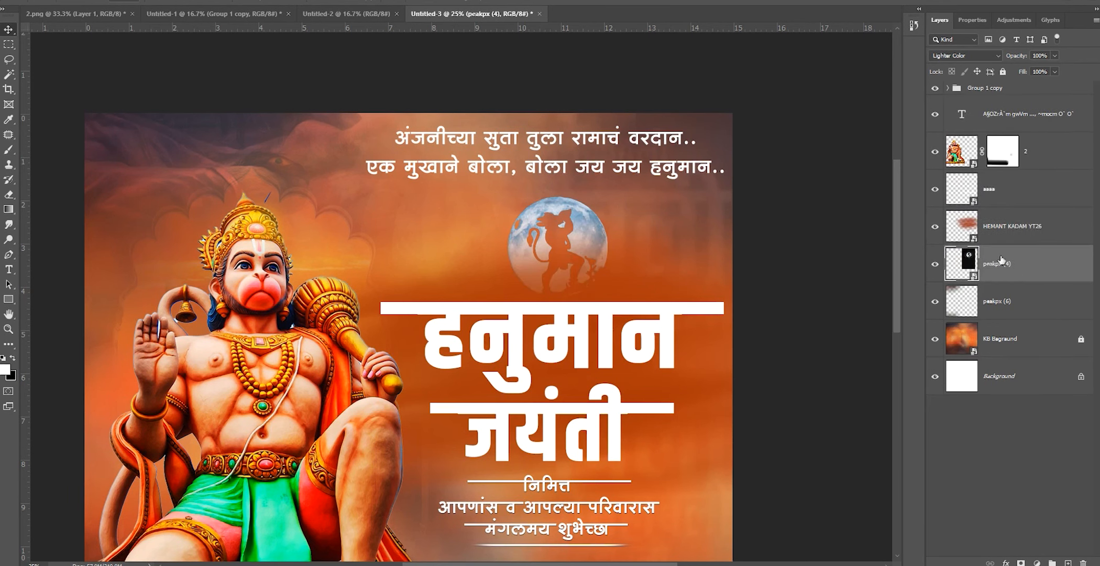
Select all of the verse text, apply Smooth anti-aliasing and finish editing it.
click(579, 168)
double_click(594, 168)
right_click(594, 168)
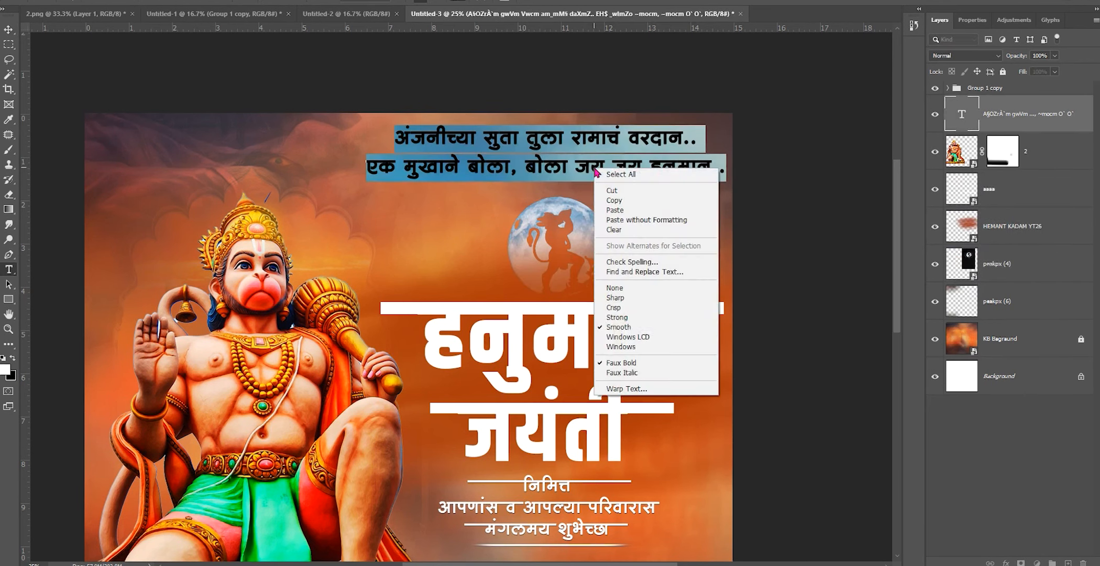
click(608, 328)
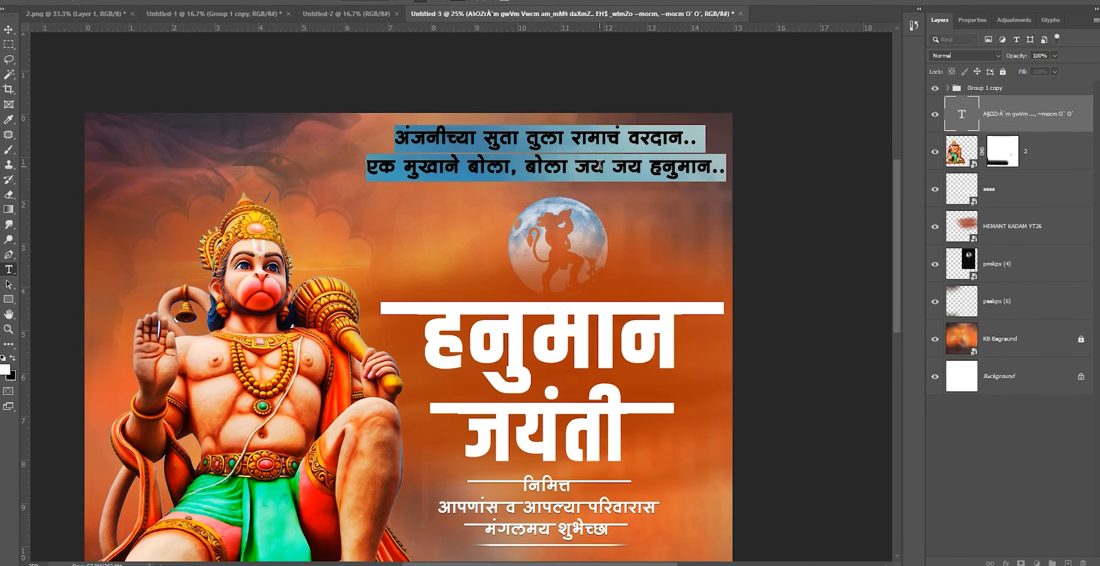
click(9, 30)
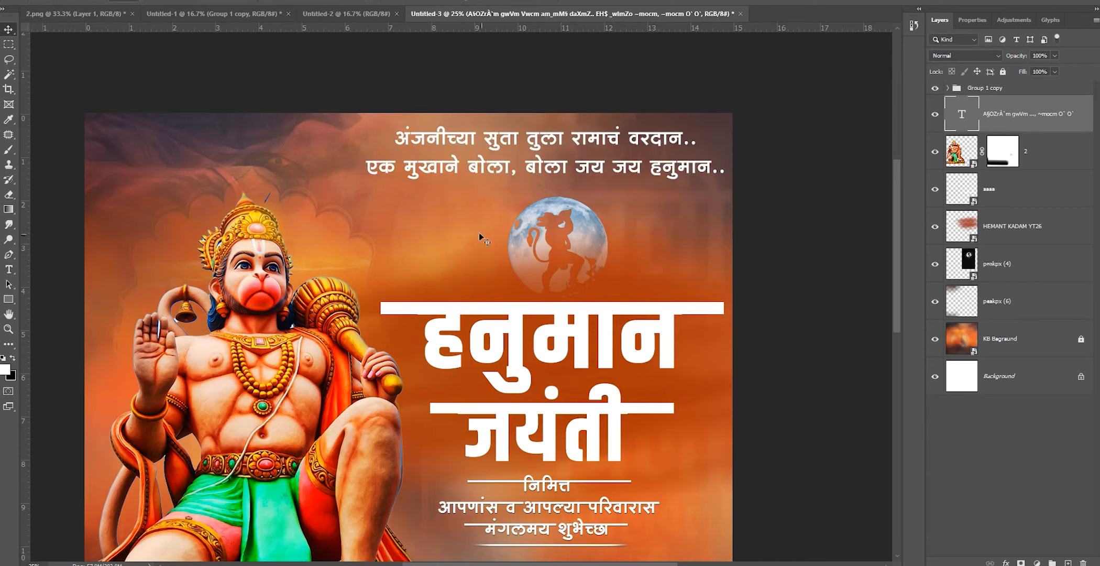
Select the title group Group 1 copy and collapse its contents.
scroll(554, 242, down, 5)
ctrl+click(554, 241)
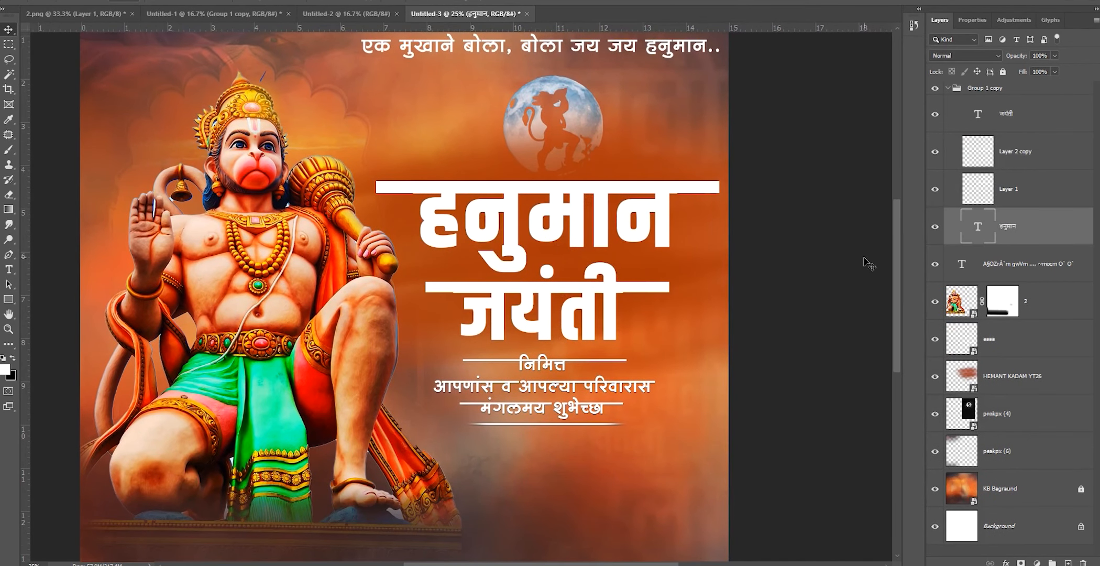
click(949, 88)
click(1006, 563)
click(1015, 528)
drag(784, 159, 317, 295)
click(587, 331)
Add a Gradient Overlay to the title group using the white-to-yellow preset, and reverse the gradient.
drag(587, 332, 634, 242)
click(1006, 562)
click(1015, 528)
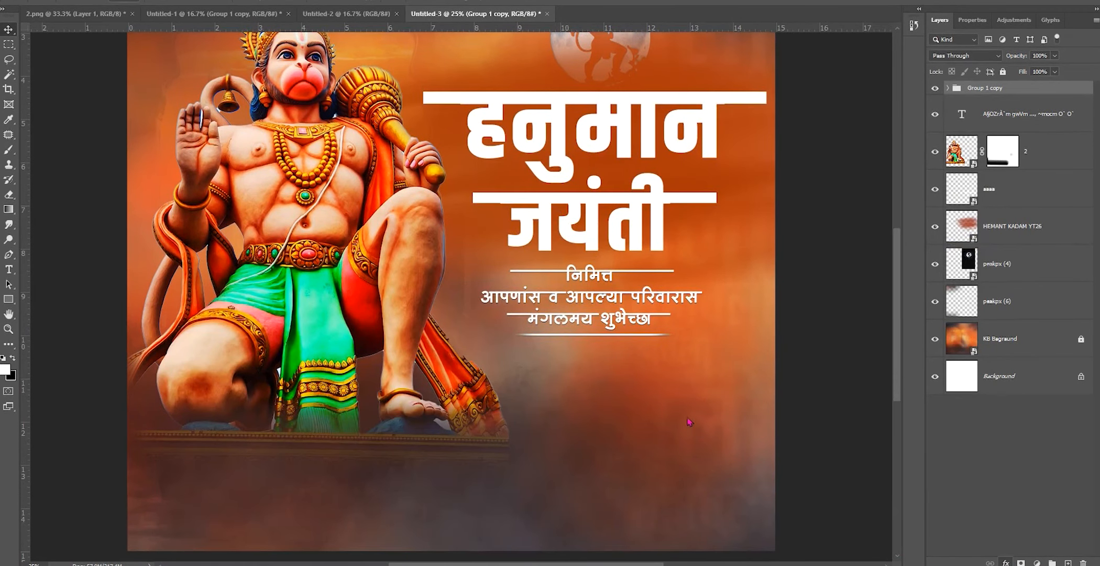
click(410, 359)
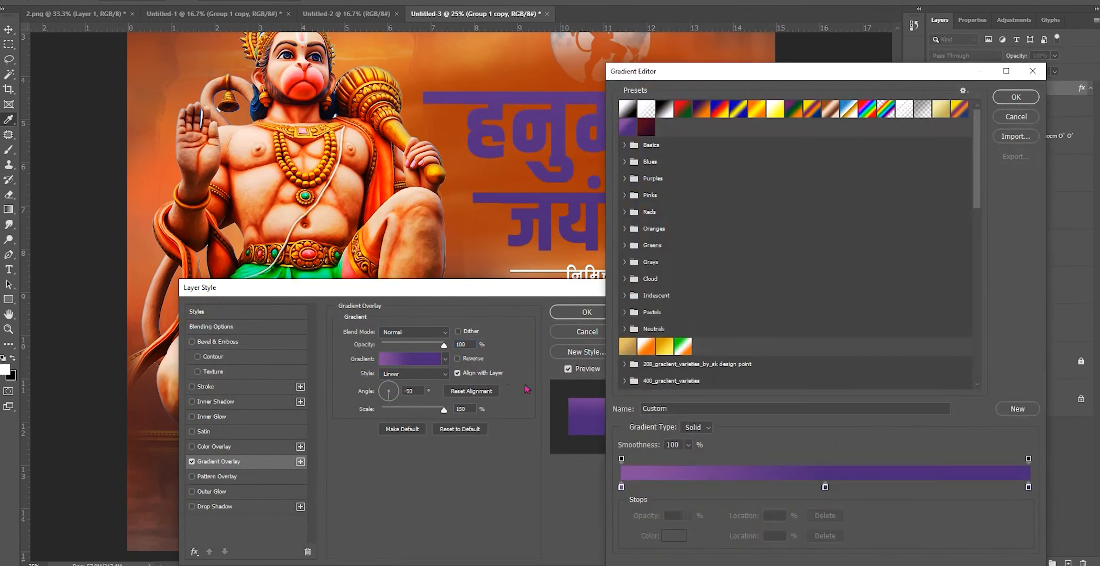
drag(751, 79, 749, 282)
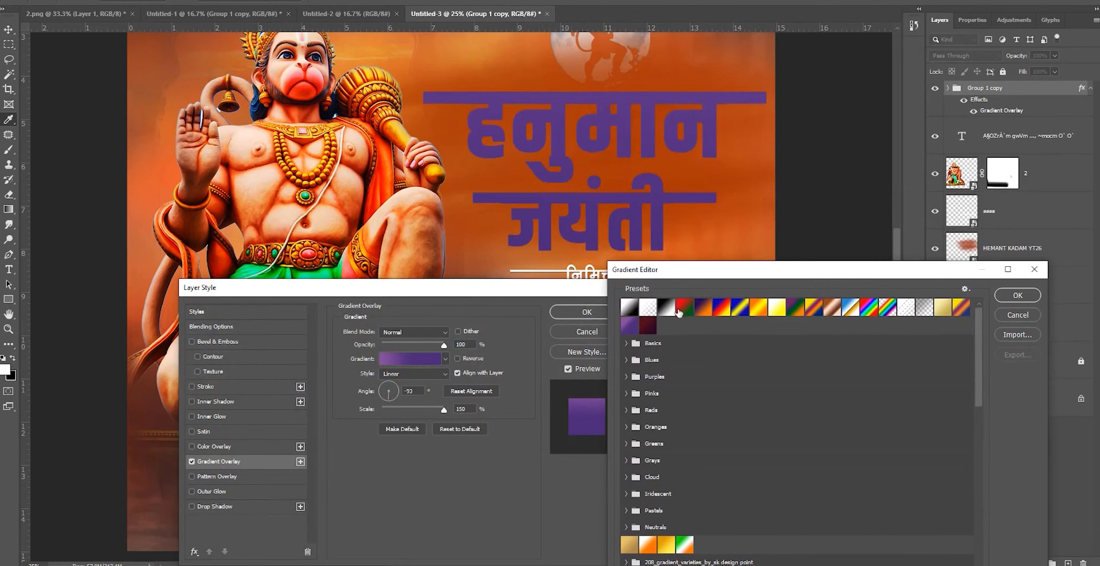
click(705, 308)
click(752, 308)
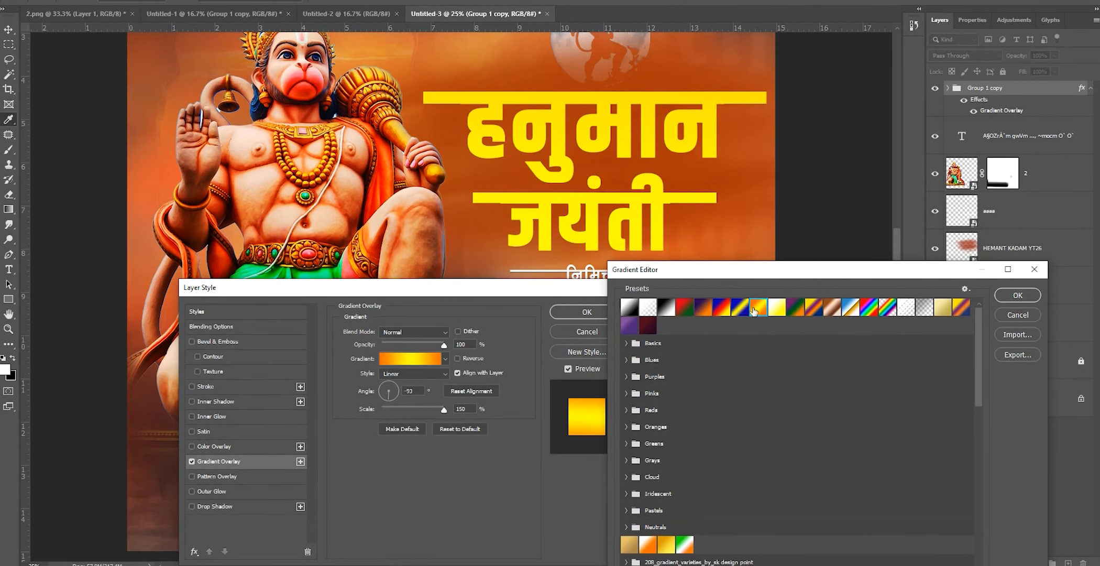
click(777, 307)
click(1006, 297)
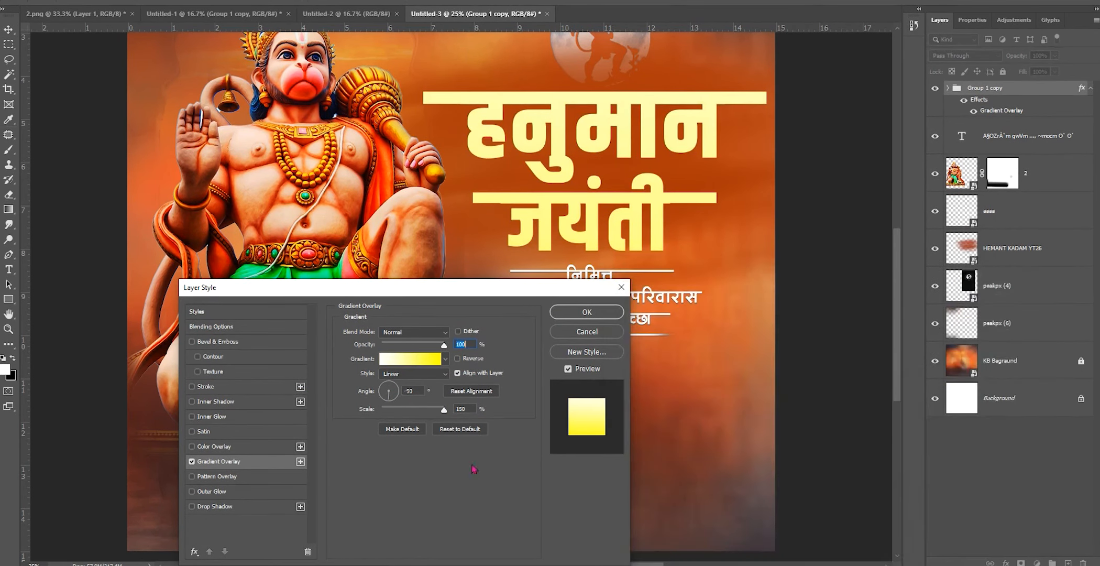
click(457, 359)
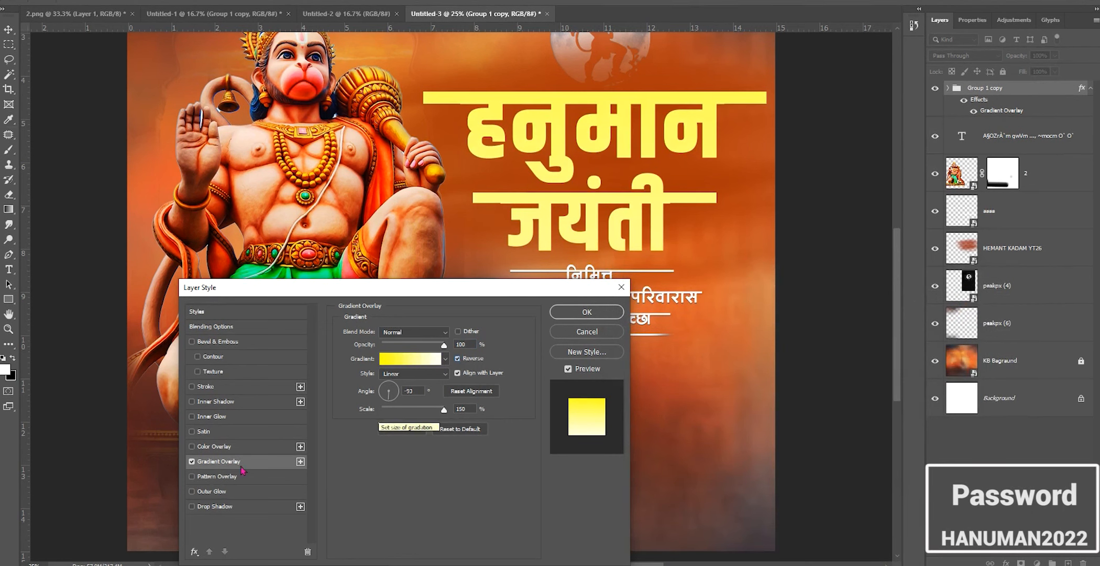
Add a Drop Shadow to the title group with a distance of 15 px and a spread of 9%.
click(192, 507)
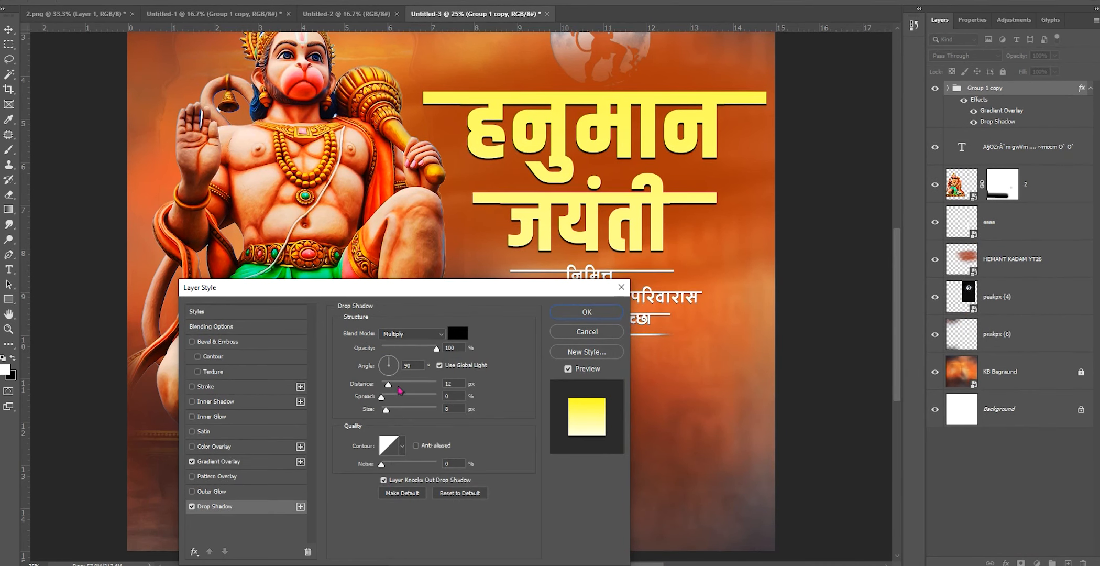
drag(384, 402, 392, 385)
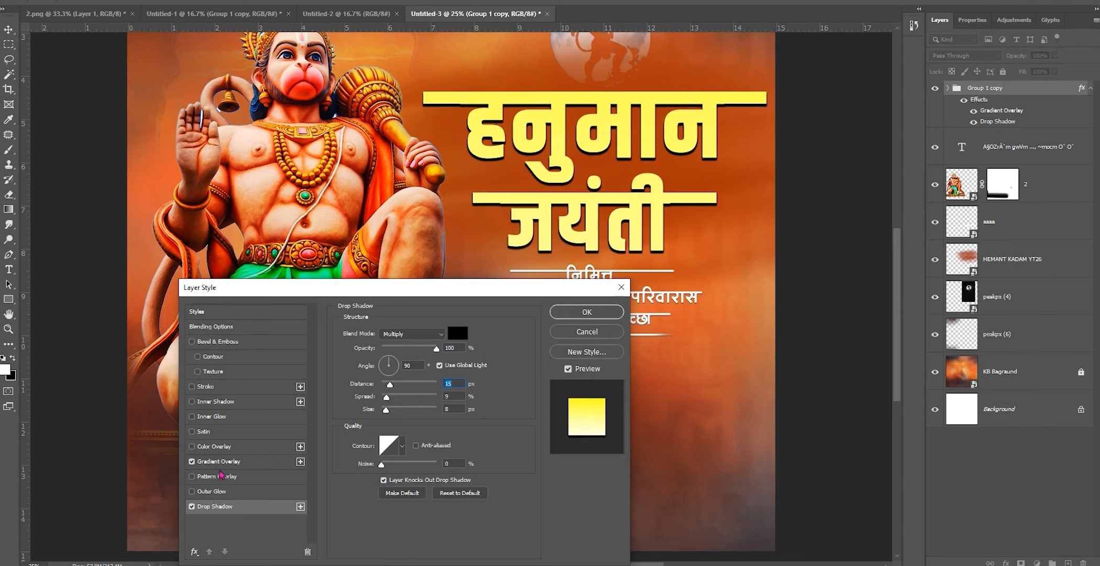
Try the overlay, glow, Stroke, Inner Shadow and Bevel & Emboss effects on the title group and switch each off again.
double_click(192, 447)
click(193, 477)
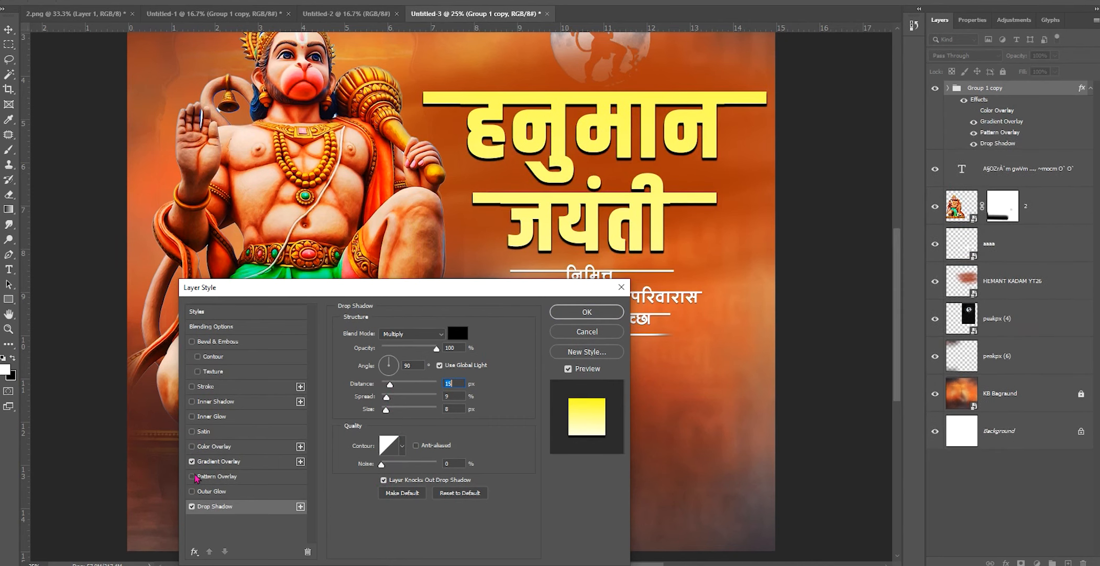
click(192, 491)
click(192, 490)
click(192, 491)
click(192, 491)
click(192, 386)
click(191, 386)
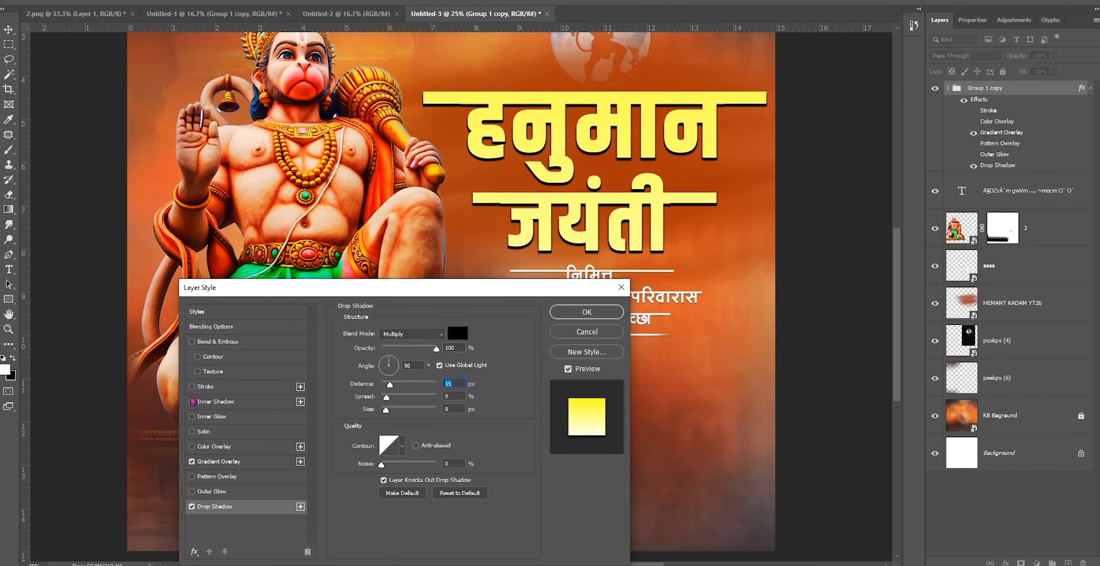
click(191, 401)
click(192, 401)
click(192, 416)
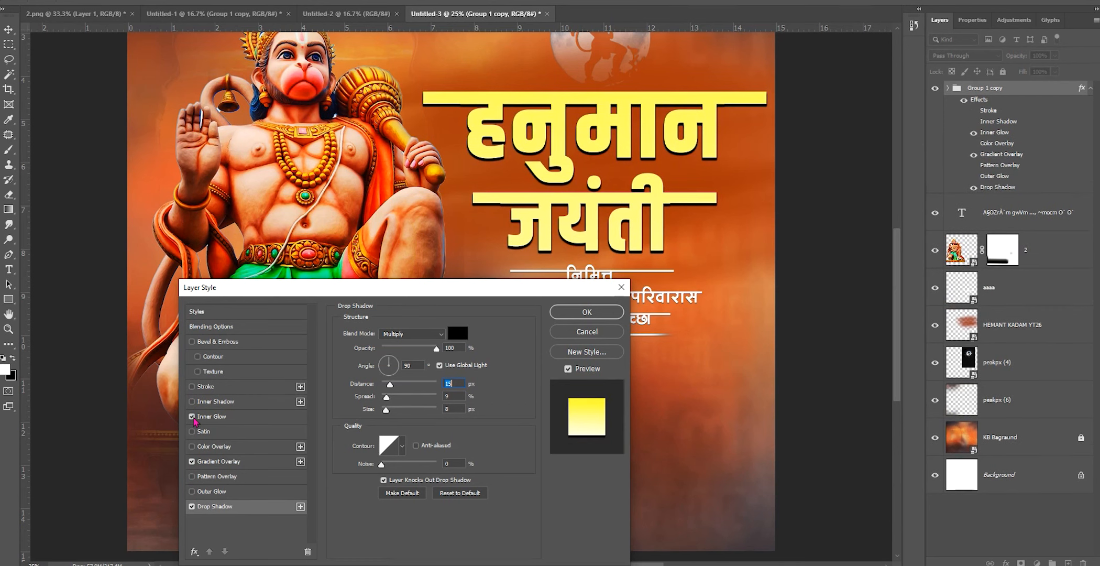
click(194, 343)
click(193, 342)
click(198, 357)
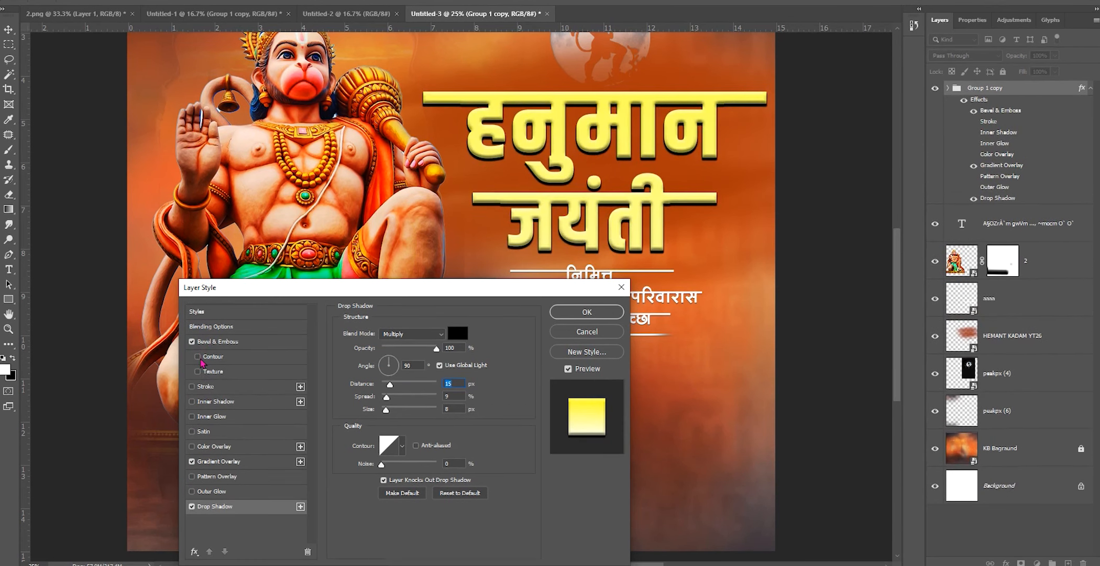
click(197, 371)
click(197, 370)
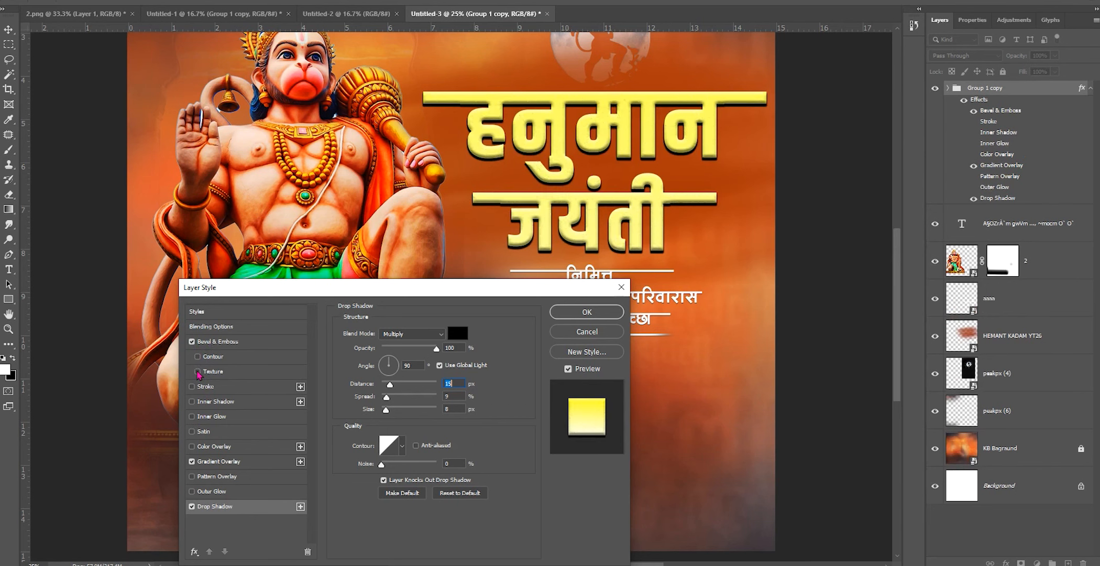
click(193, 342)
Apply the title group's layer style and fit the whole poster on the screen.
click(587, 313)
drag(588, 334, 591, 334)
drag(576, 298, 579, 300)
drag(559, 251, 570, 298)
right_click(545, 247)
click(554, 255)
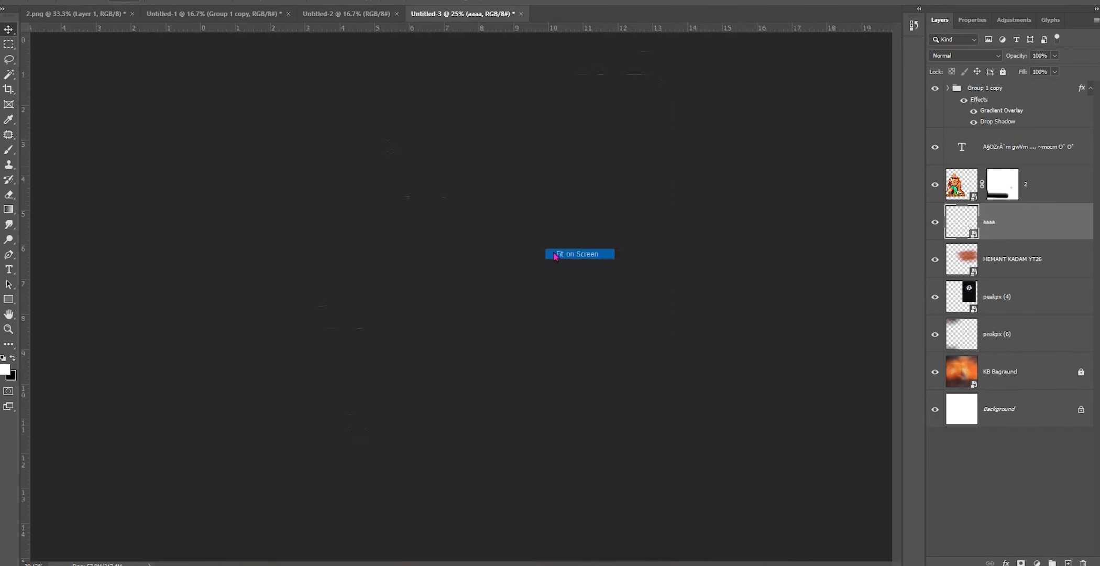
Duplicate the Hanuman figure layer and set the copy to Soft Light at 50% opacity.
drag(350, 287, 351, 280)
key(ctrl+j)
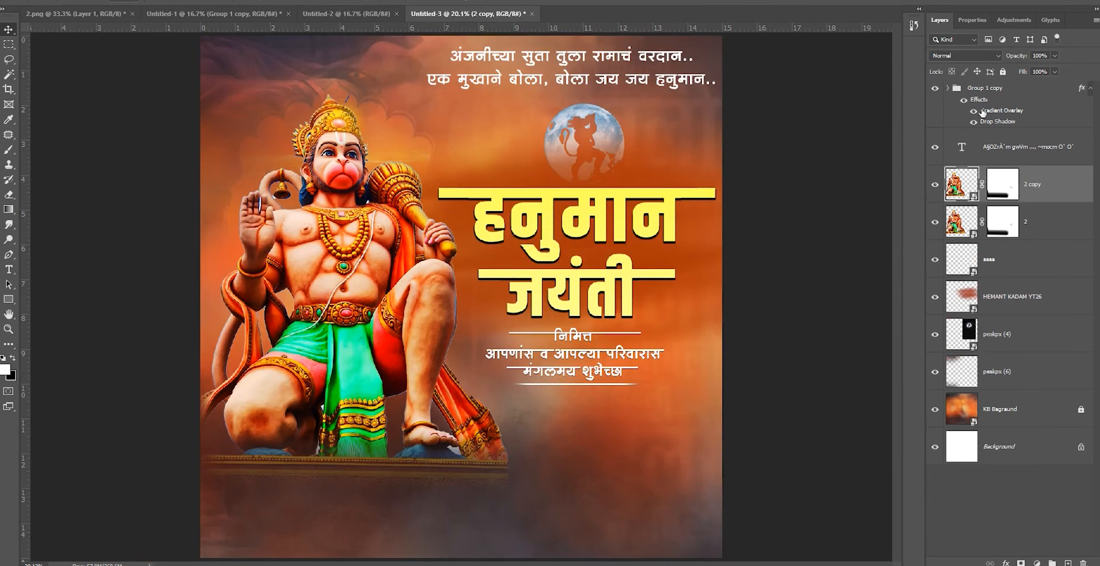
click(964, 56)
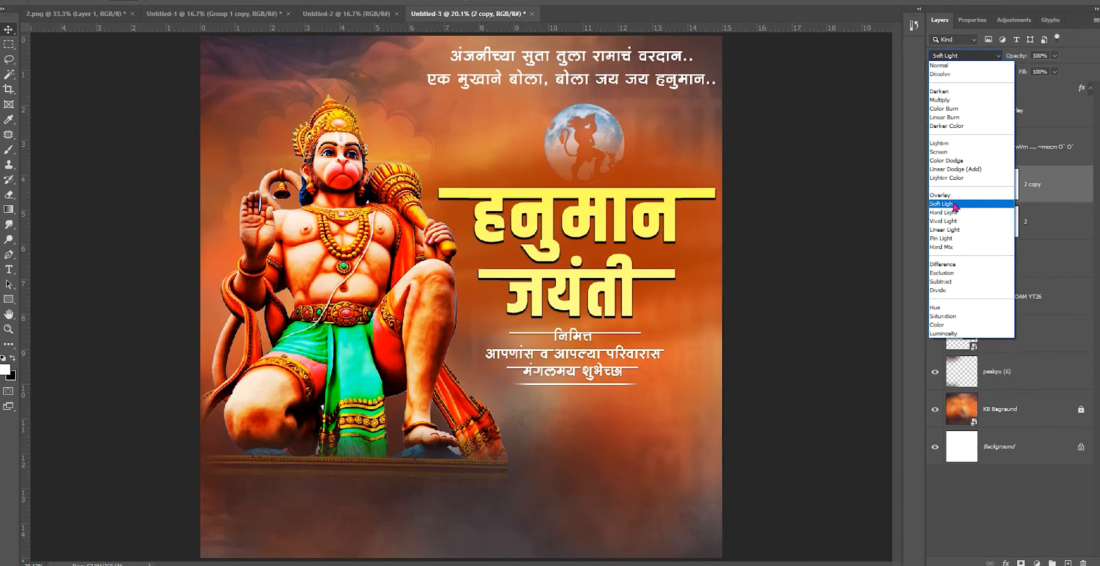
click(956, 202)
drag(1011, 58, 987, 61)
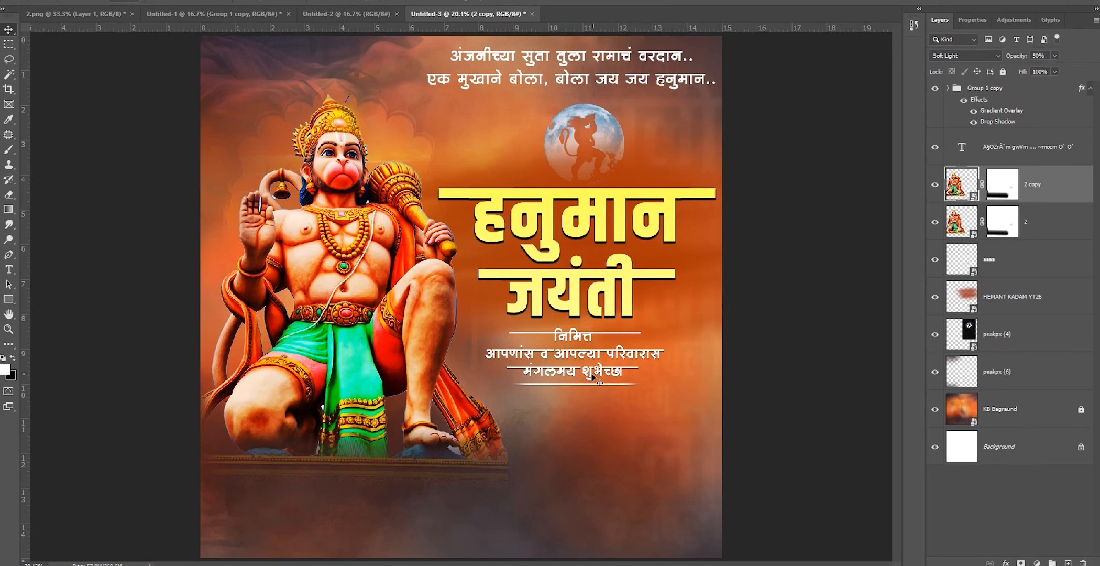
Start a text line below the greeting and enter the day number १६.
click(9, 269)
click(560, 485)
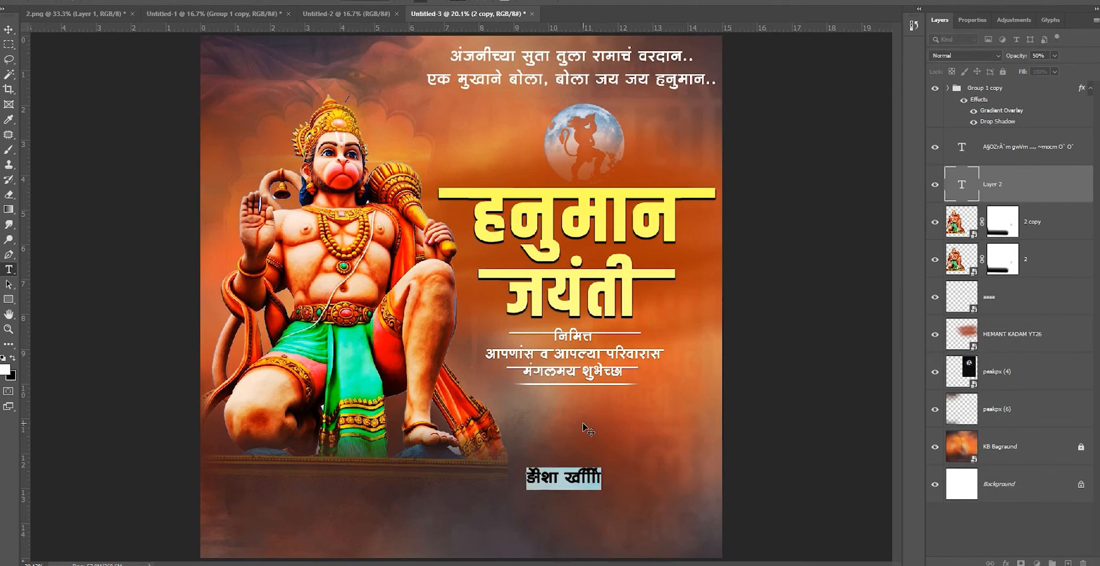
text(16)
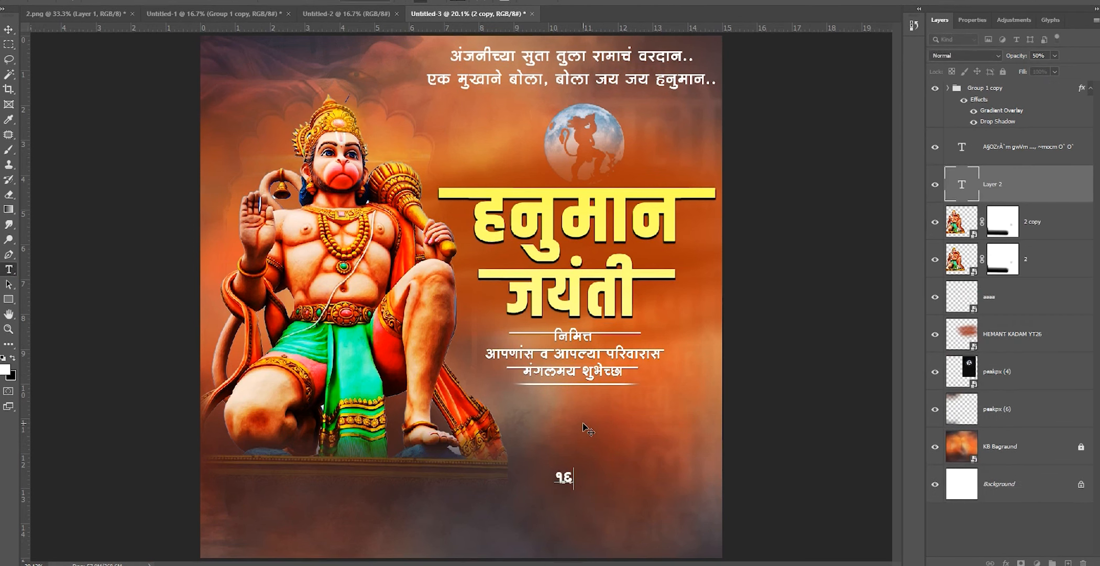
Complete the date as १६ एप्रिल by inserting the month's characters from the SHREE-DEV7-3595 glyphs.
click(1056, 24)
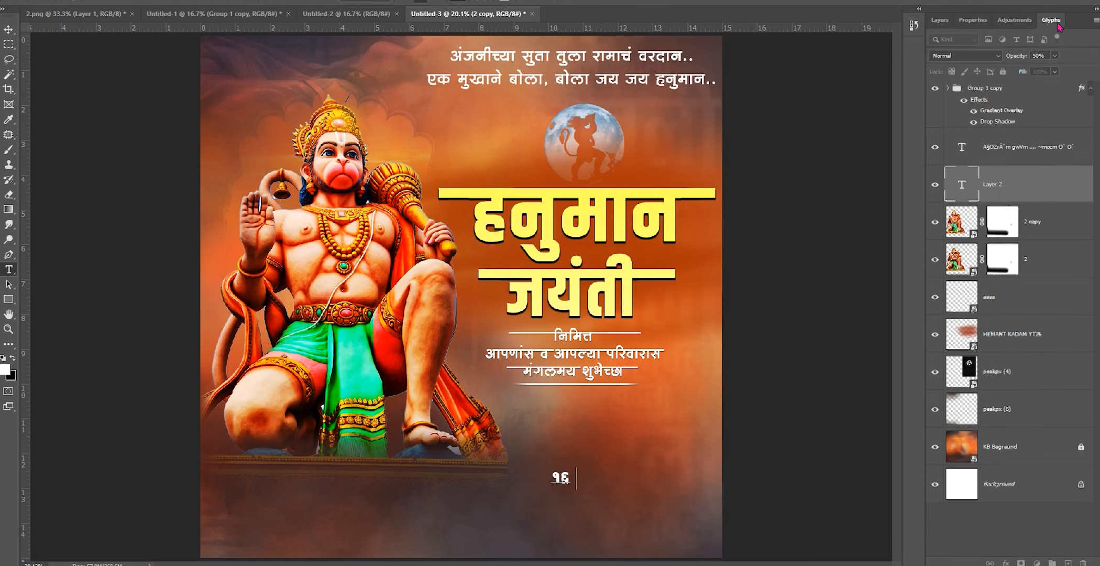
click(223, 5)
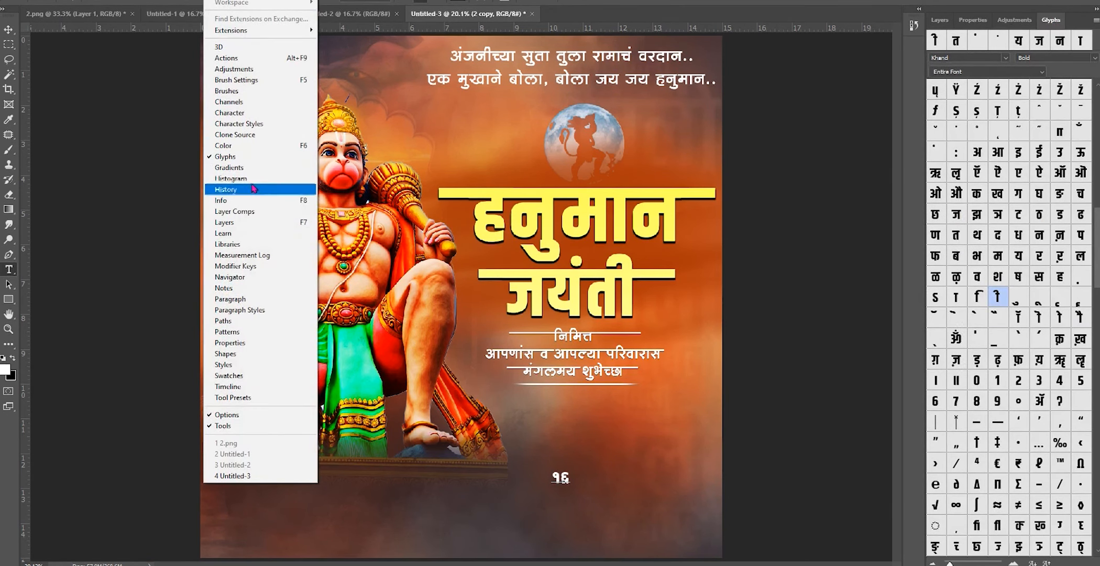
click(800, 188)
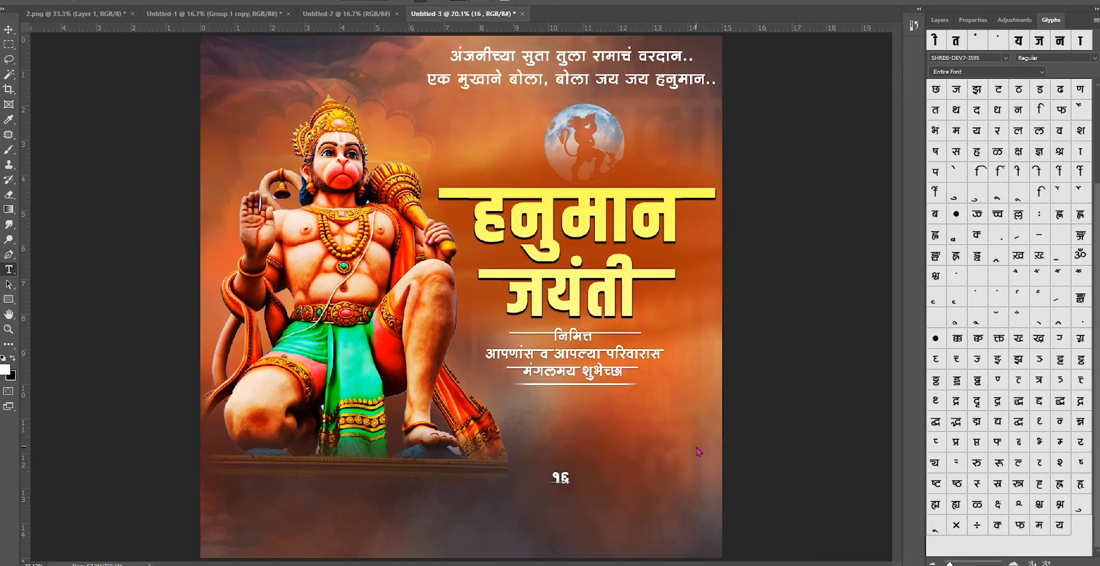
scroll(979, 360, up, 3)
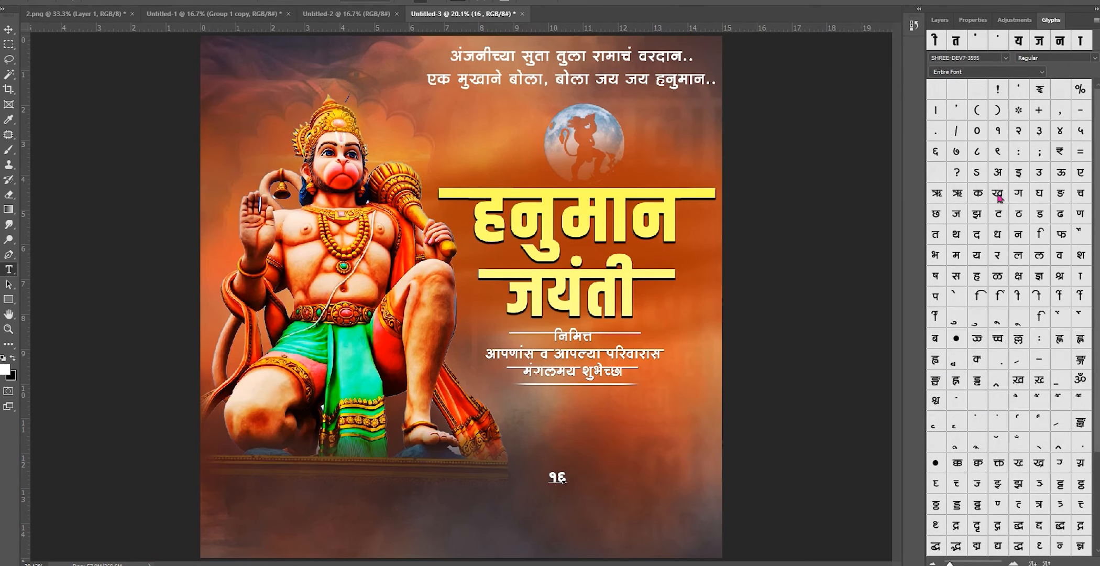
double_click(1078, 175)
double_click(1040, 235)
double_click(937, 298)
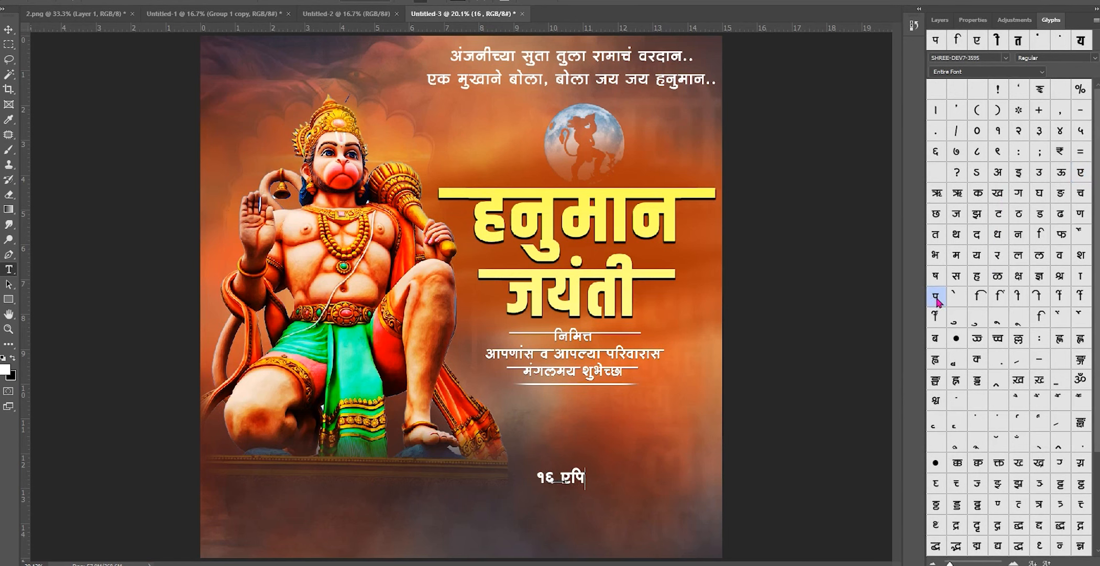
double_click(1061, 424)
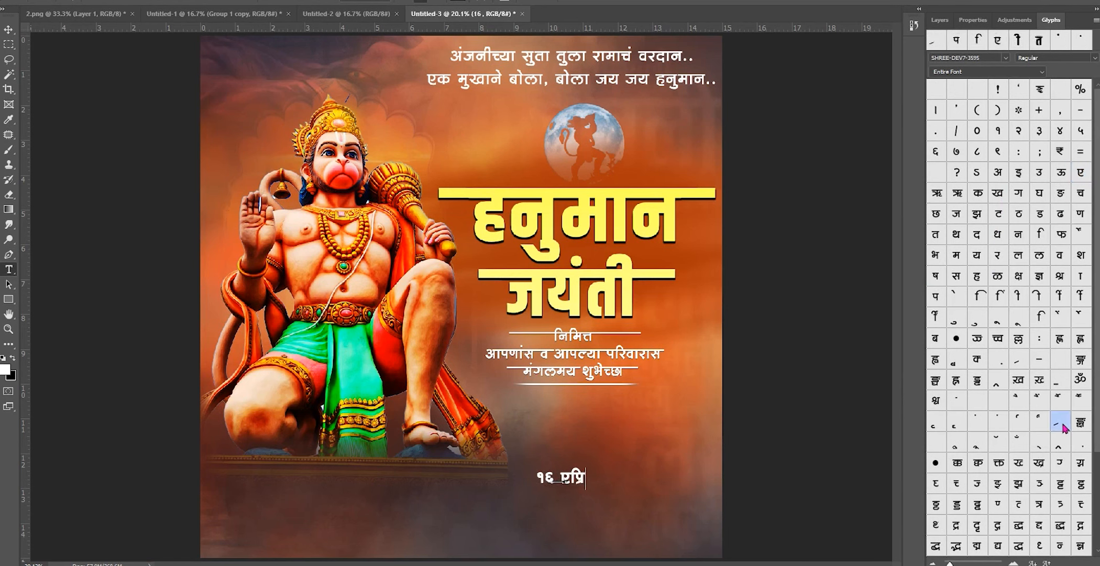
double_click(1040, 257)
Select the whole date text, finish editing it and position it below the greeting.
key(ctrl+a)
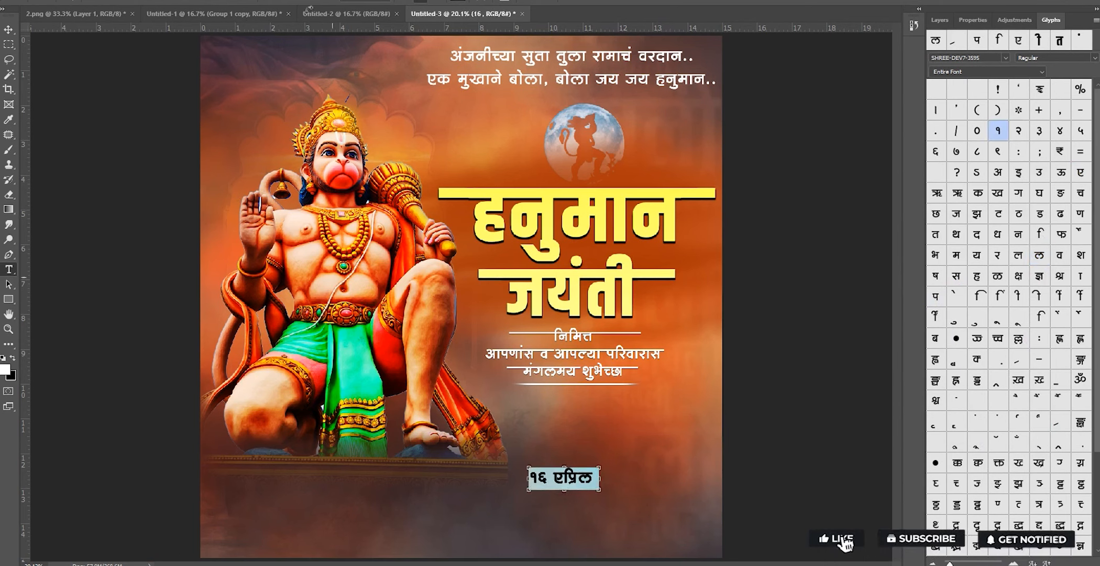
key(ctrl+Return)
key(v)
drag(567, 474, 675, 514)
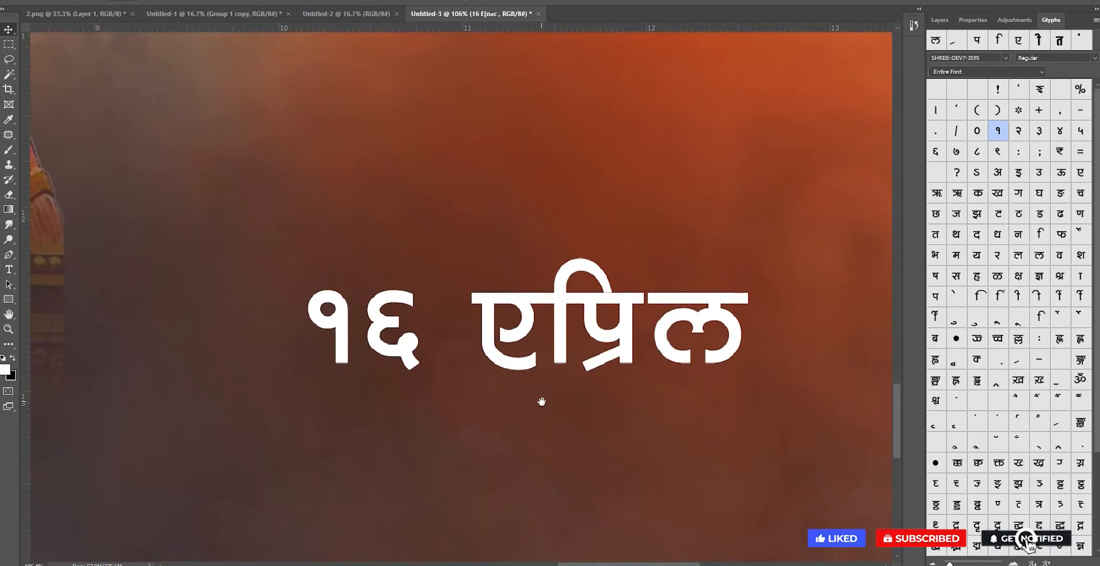
Draw a circle of 360 × 360 px with the Ellipse tool and move it over the number १६.
right_click(8, 299)
click(56, 321)
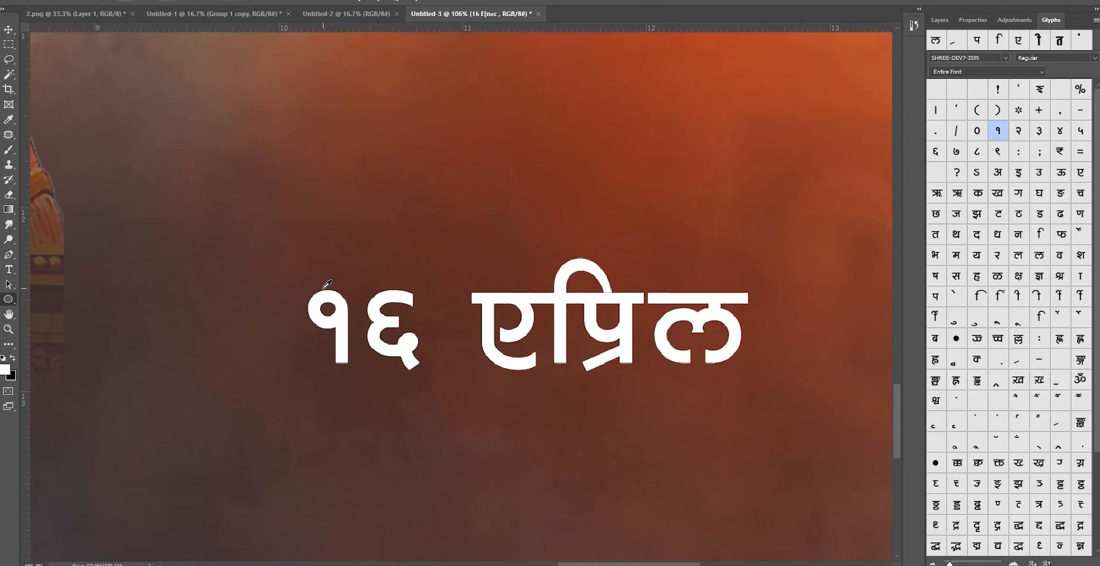
drag(293, 268, 400, 374)
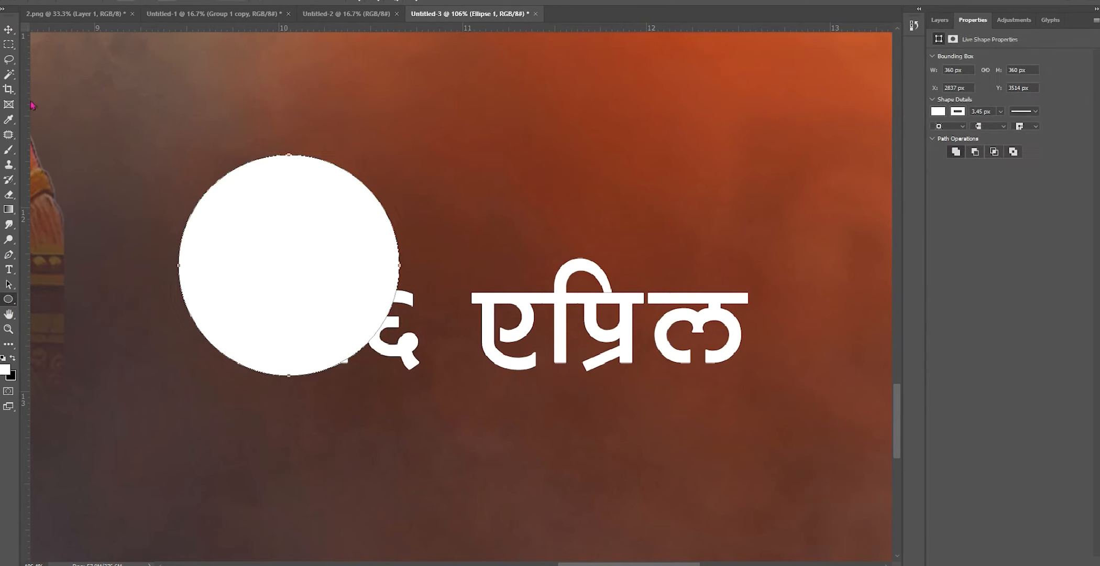
drag(310, 260, 367, 305)
Fill the circle with the dark red recently used colour and remove its stroke.
click(938, 111)
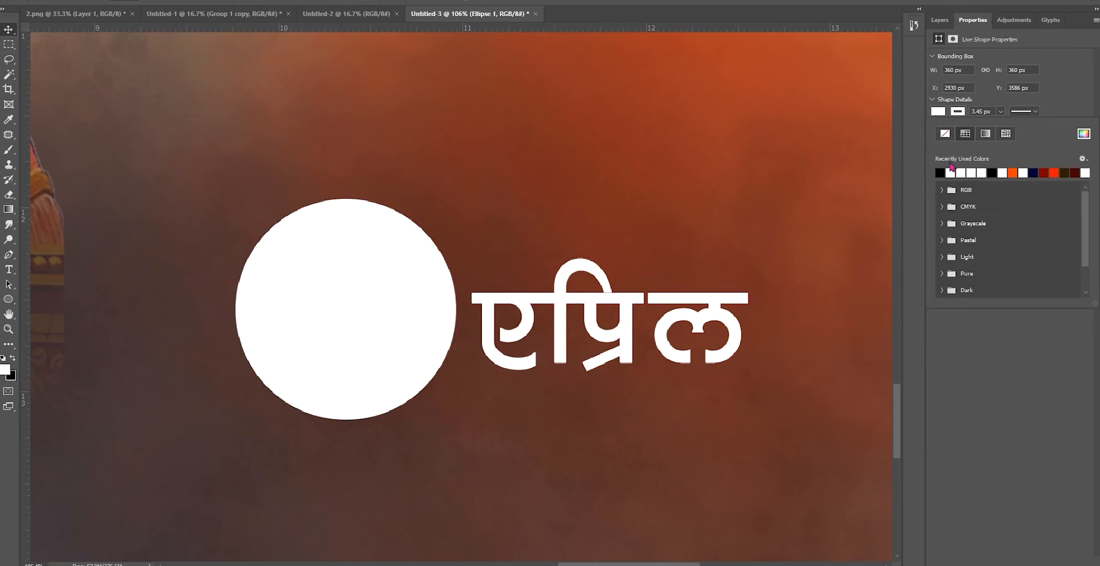
click(992, 173)
click(1013, 172)
click(1044, 172)
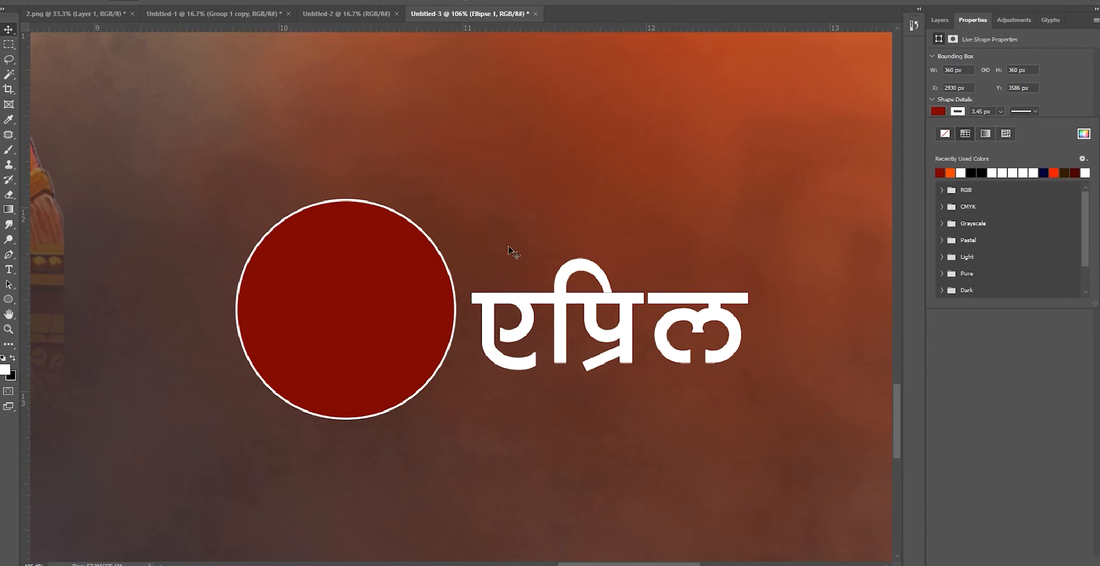
click(958, 111)
click(958, 111)
click(946, 133)
click(944, 84)
Move the Ellipse 1 layer below the date text layer and nudge the circle right and down.
click(939, 20)
drag(995, 184, 1005, 250)
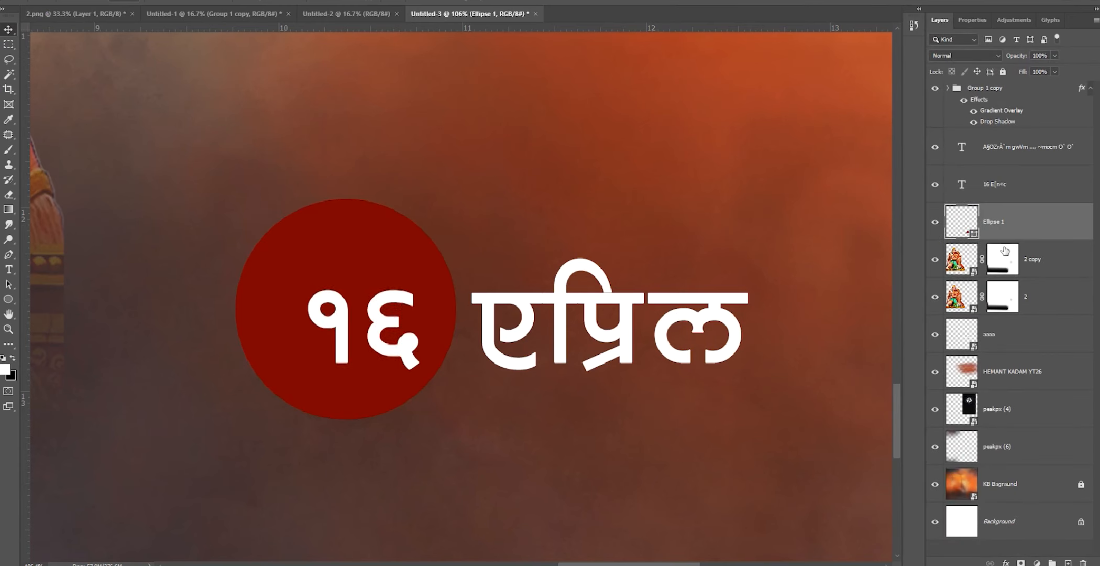
key(shift+Right)
key(shift+Right)
key(shift+Down)
key(shift+Down)
Shrink the circle with Free Transform and centre it behind the number १६.
key(ctrl+t)
drag(359, 212, 359, 245)
drag(356, 332, 363, 333)
drag(453, 327, 477, 330)
key(Return)
Group the date text with its circle, scale the group down and move it between Hanuman's head and the moon.
click(495, 340)
shift+click(417, 380)
key(ctrl+g)
key(ctrl+t)
scroll(375, 258, down, 5)
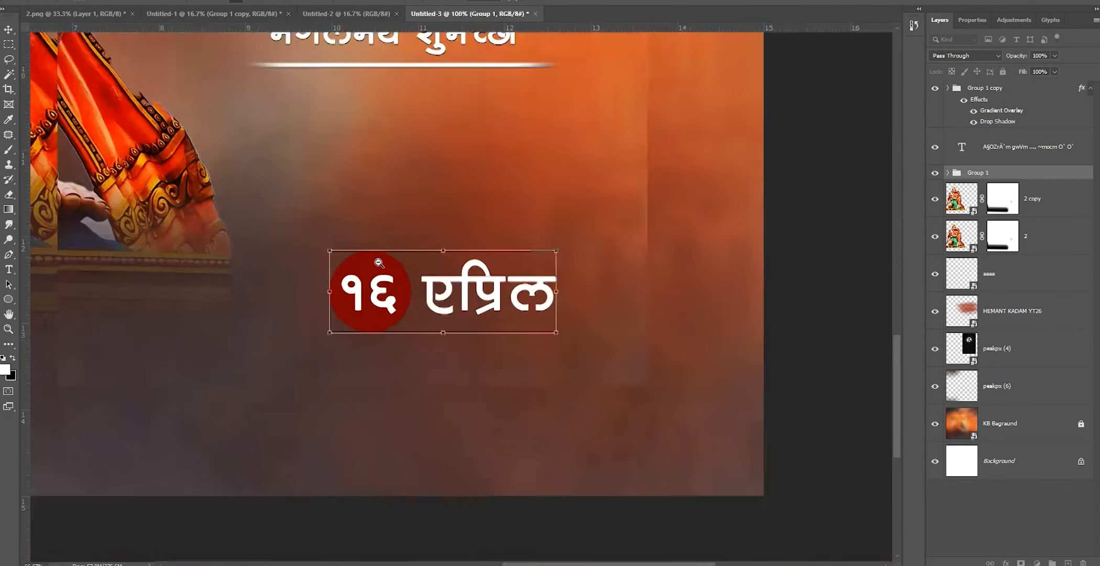
scroll(351, 235, down, 2)
drag(556, 438, 470, 157)
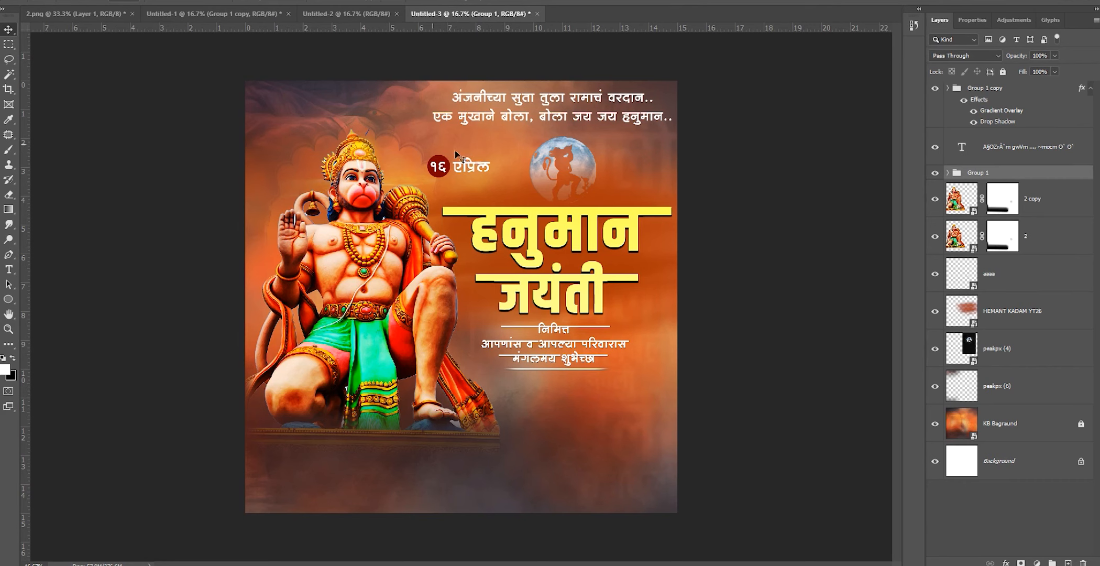
Place the 20190711_095937 texture from the birthday background material folders onto the poster above the verse layer.
key(alt+bracketright)
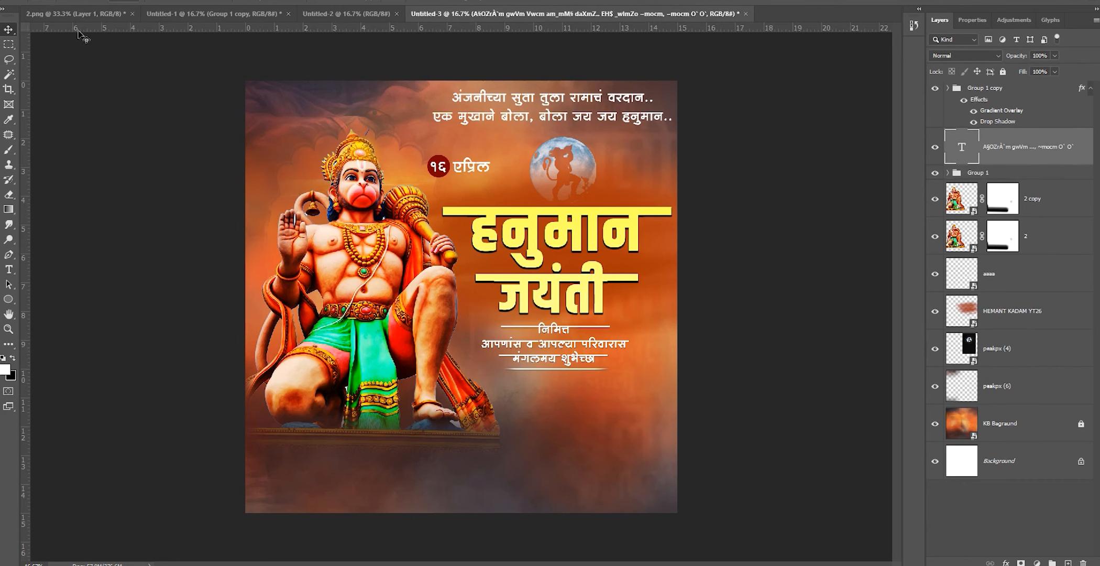
click(437, 535)
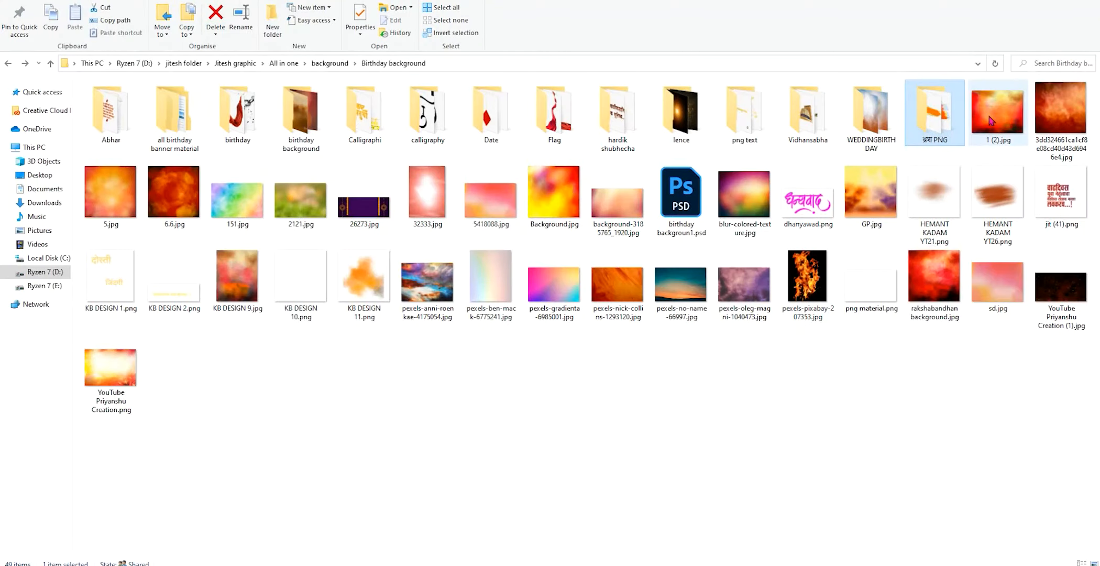
double_click(938, 121)
drag(1061, 117, 475, 499)
key(Return)
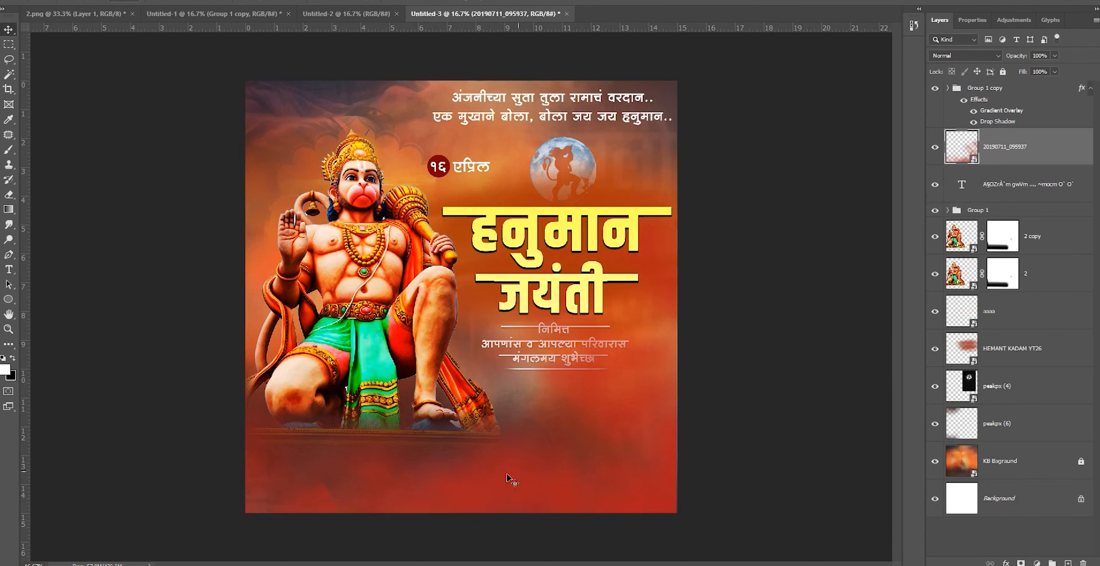
Move the 20190711_095937 texture layer directly above the KB Baground layer.
drag(1023, 153, 990, 89)
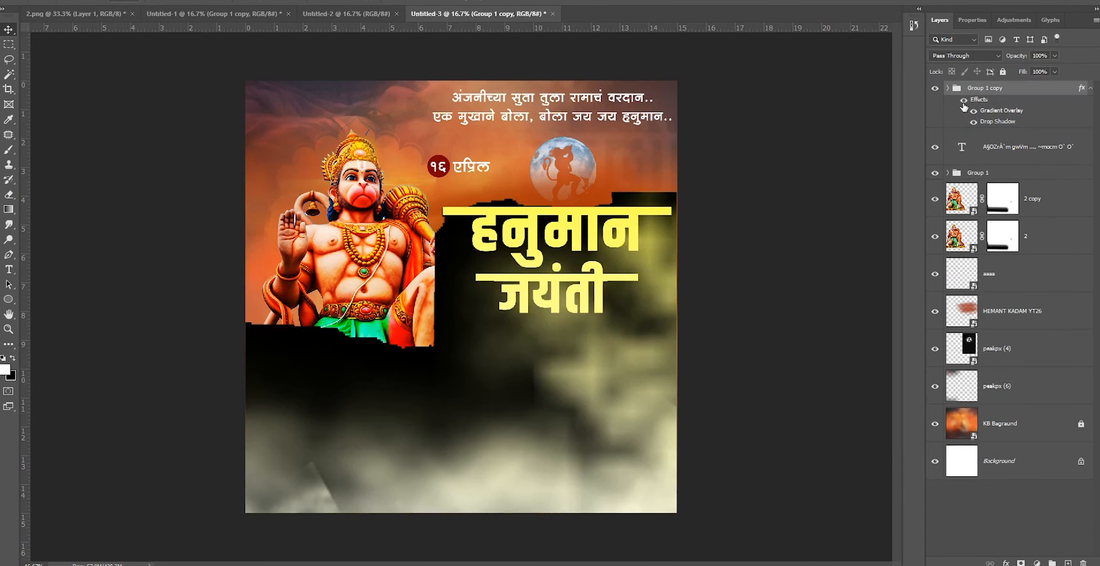
key(ctrl+z)
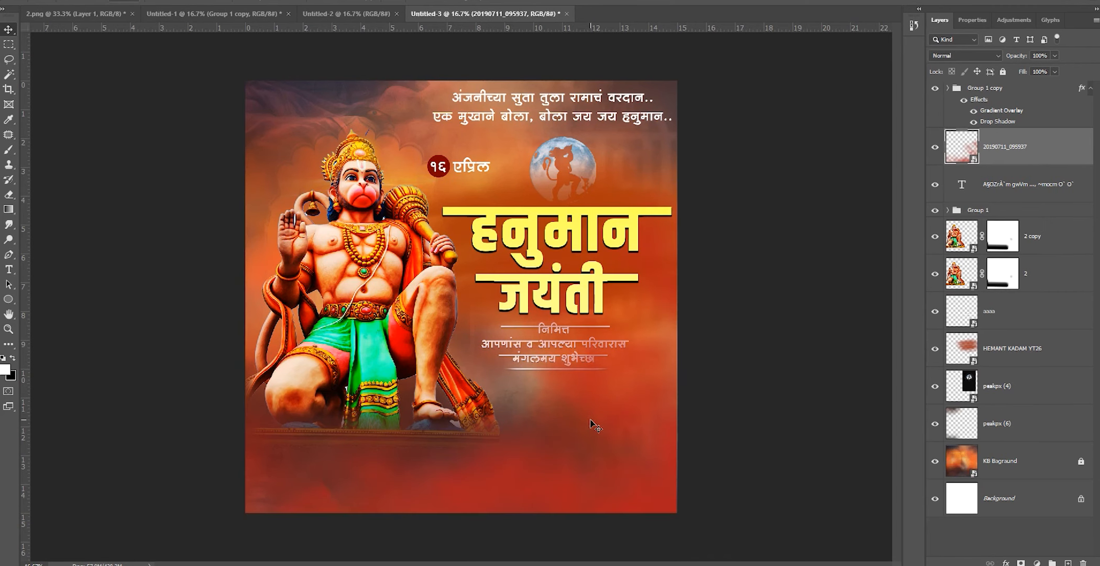
drag(1026, 153, 1019, 422)
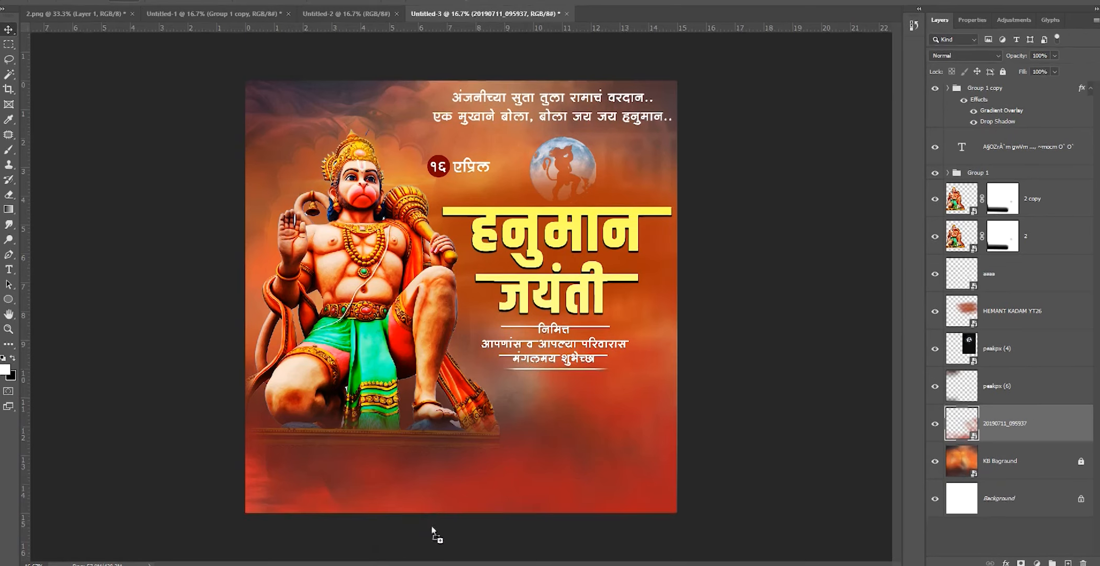
Place the 20190711_095909_(1) texture onto the poster above the 20190711_095937 layer and flip it horizontally.
drag(433, 530, 472, 477)
right_click(486, 526)
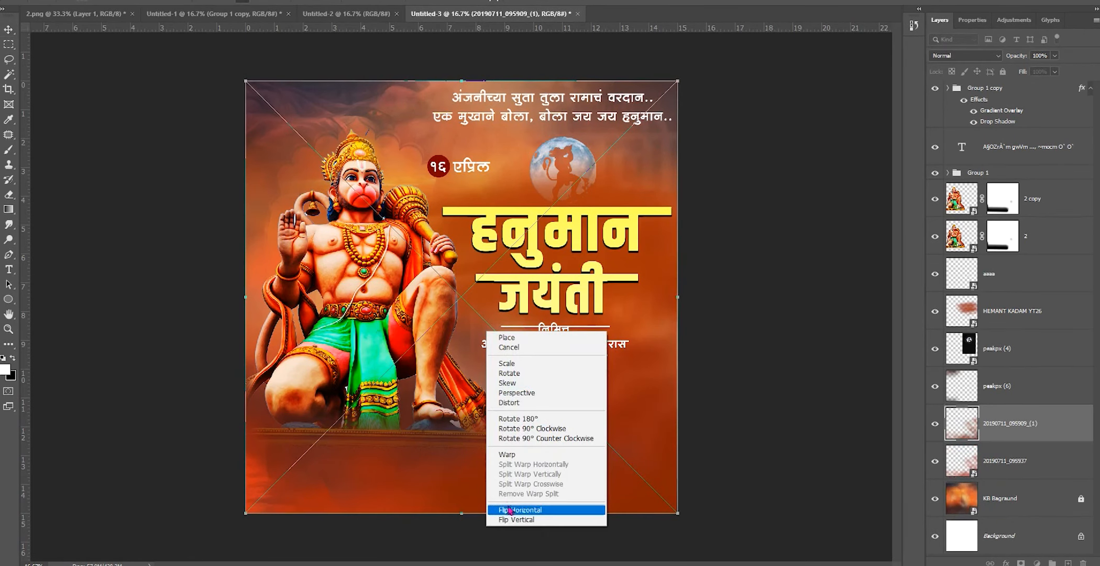
click(511, 509)
key(Return)
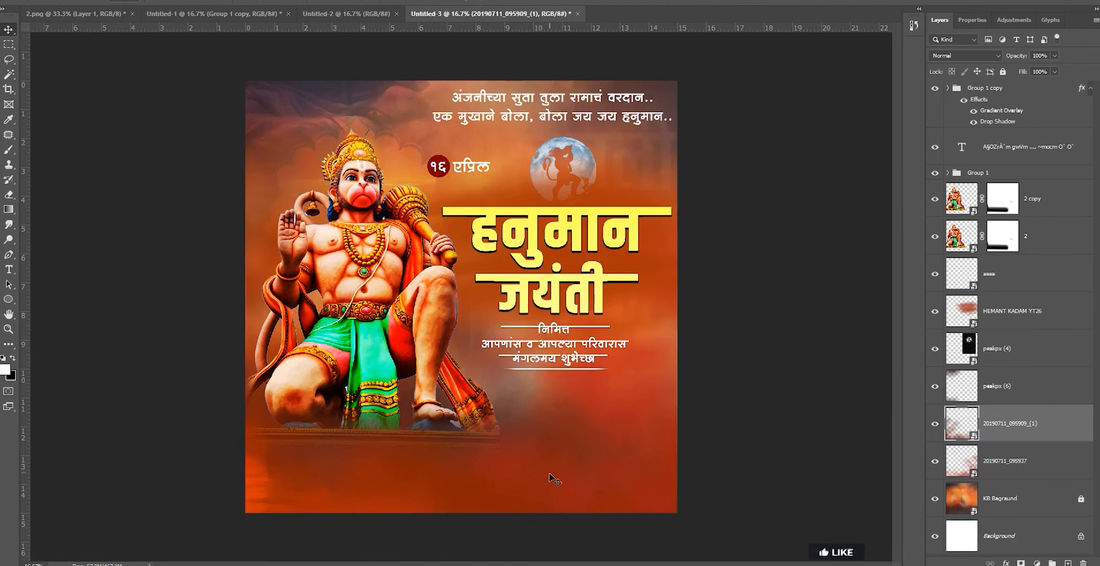
Set the blend mode of the 20190711_095909_(1) texture layer to Color Burn.
key(shift+plus)
key(shift+plus)
key(shift+plus)
key(shift+plus)
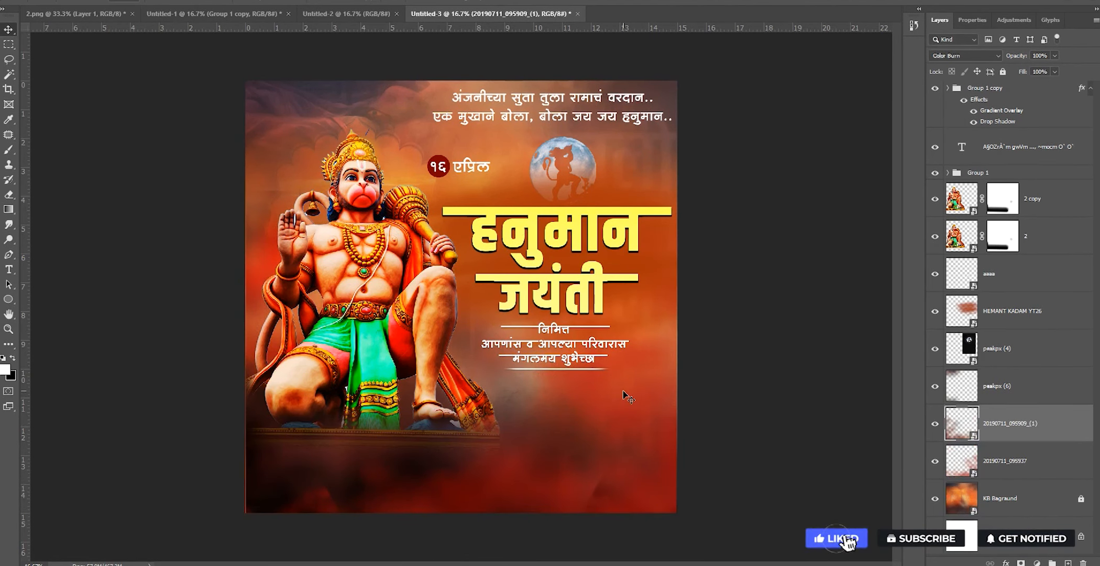
Set the blend mode of the 20190711_095937 texture layer to Soft Light.
key(alt+bracketleft)
key(shift+plus)
key(shift+plus)
key(shift+plus)
key(shift+plus)
key(shift+plus)
key(shift+plus)
key(shift+plus)
key(shift+plus)
key(shift+plus)
key(shift+plus)
key(shift+plus)
key(shift+plus)
key(shift+plus)
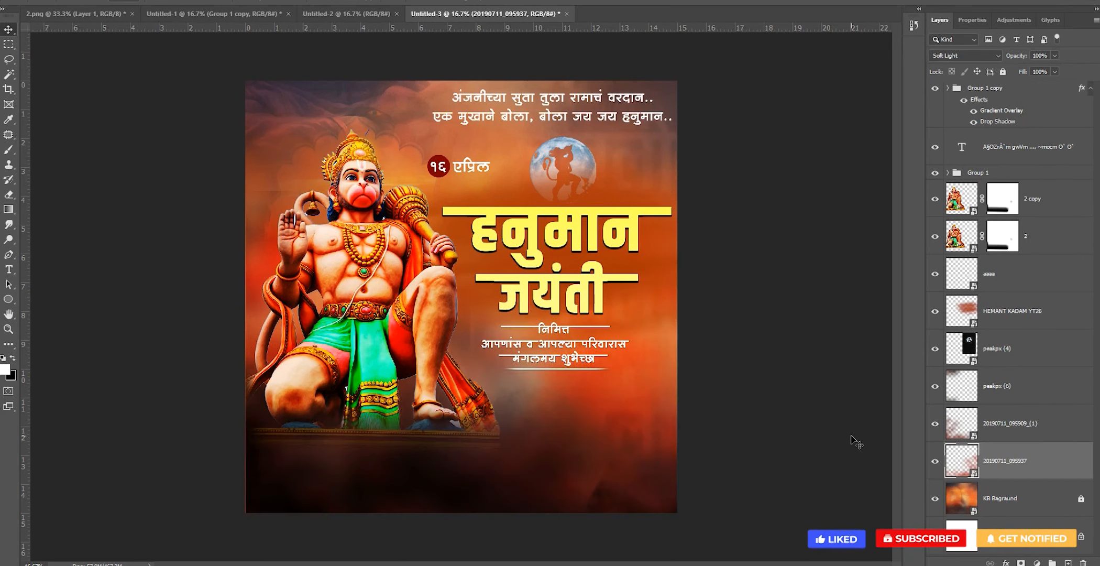
Move the aaaa greeting lines slightly to the right beneath the जयंती title.
click(546, 371)
drag(546, 371, 550, 374)
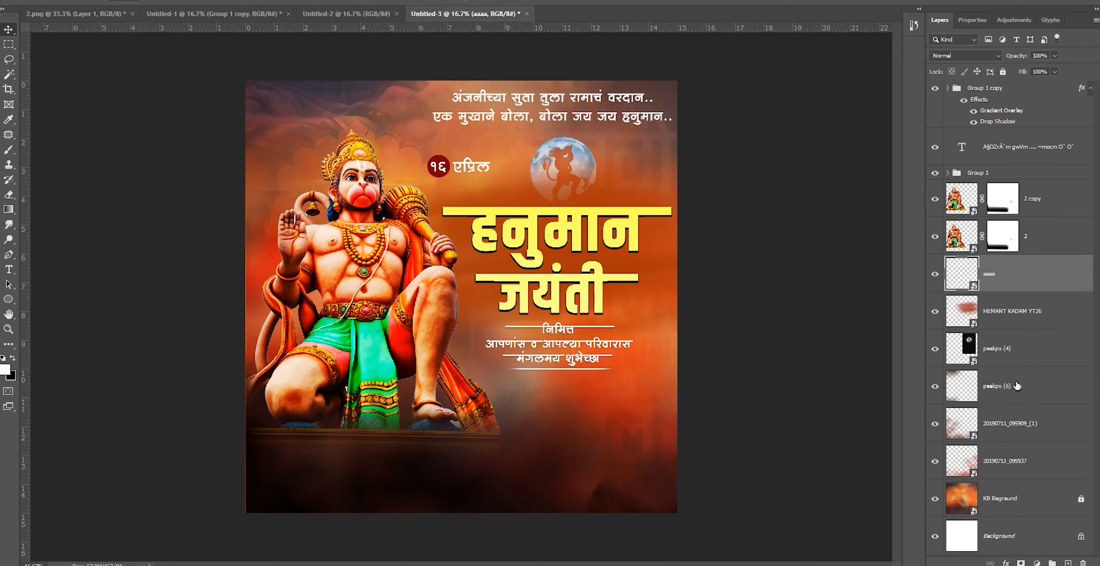
click(1005, 122)
click(1009, 155)
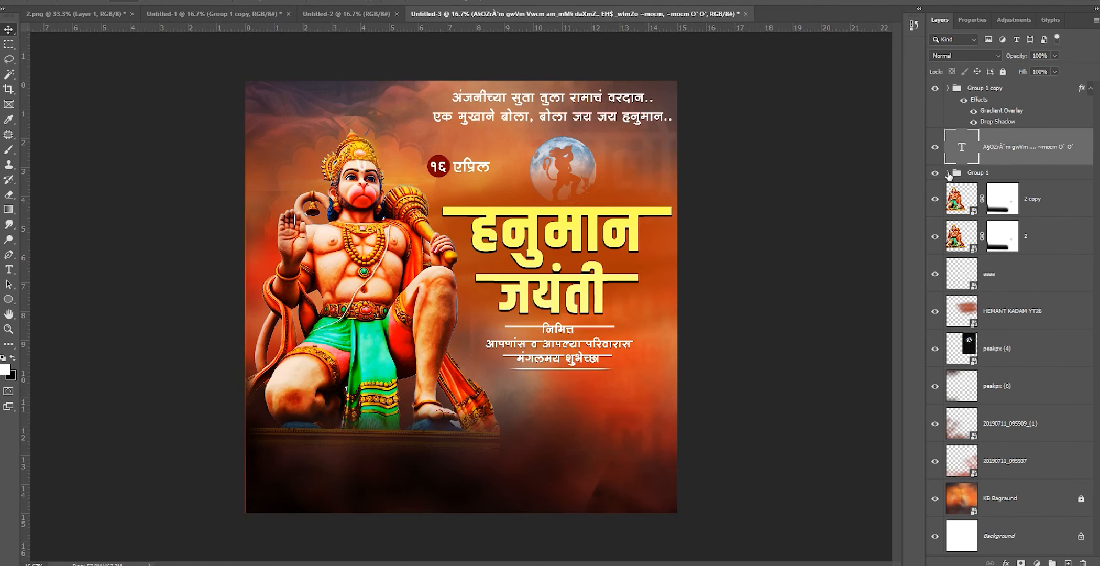
Add a Color Lookup adjustment layer directly above the 2 copy layer and load the 3Strip.look 3DLUT file.
click(1035, 206)
click(1037, 562)
click(974, 501)
click(1011, 68)
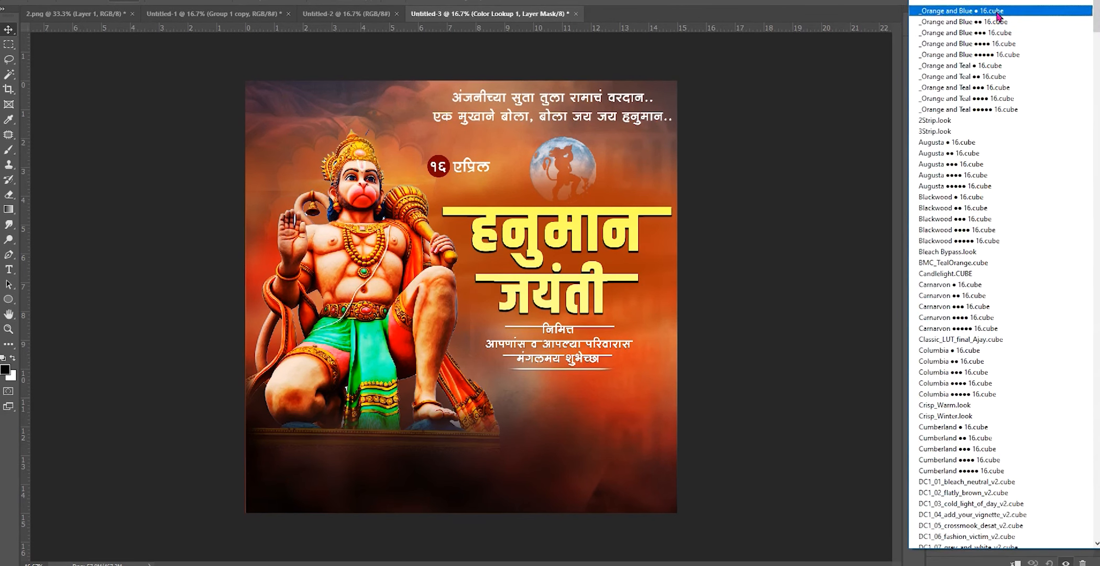
click(984, 132)
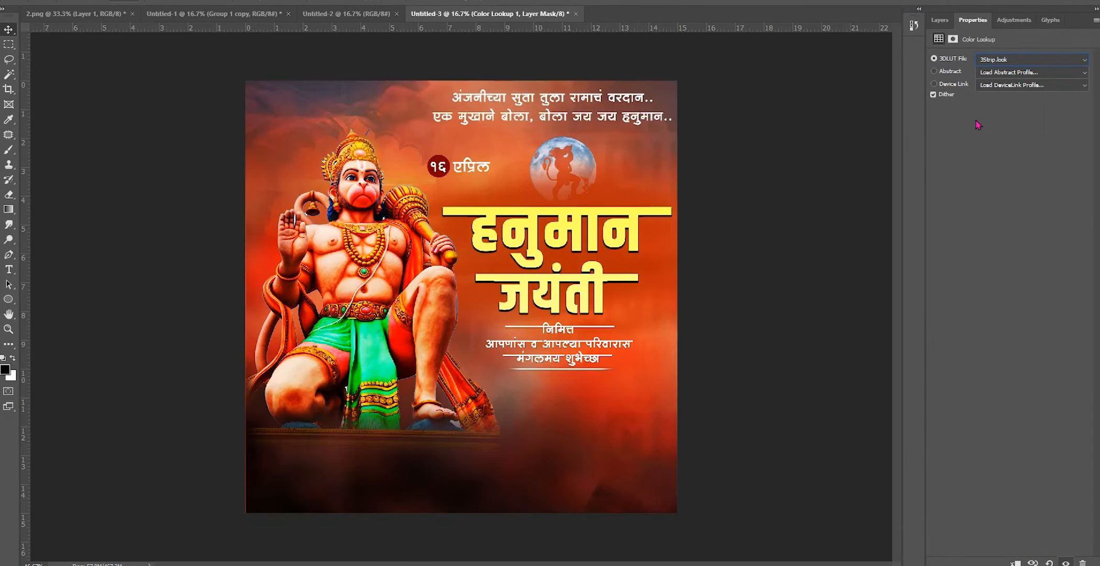
Try successive 3DLUT files on the Color Lookup layer, through DP • Orange and Blue (29).cube.
key(Down)
key(Down)
key(Down)
key(Down)
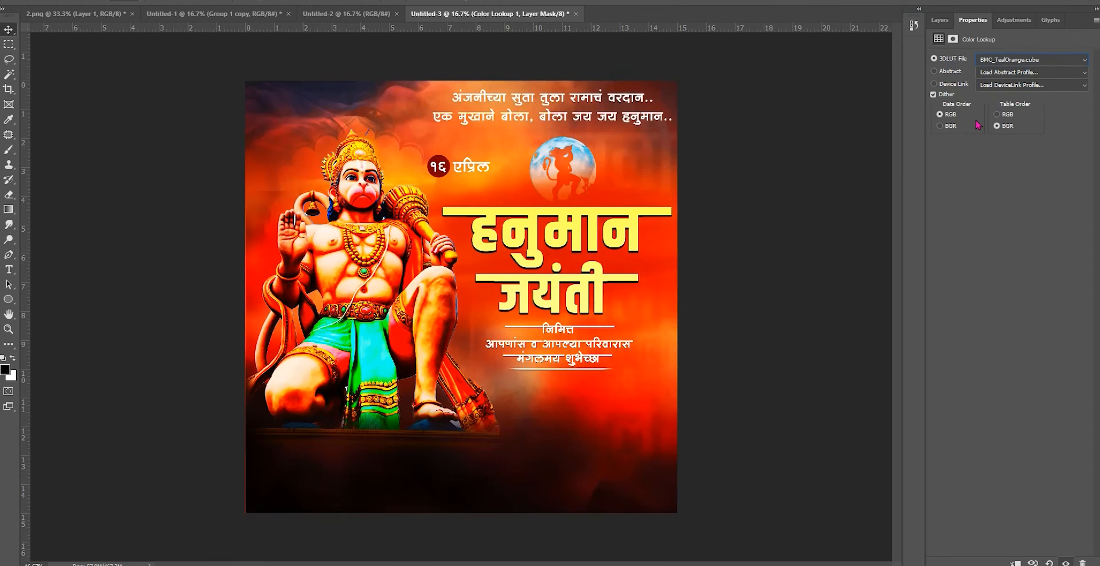
key(Down)
key(Down)
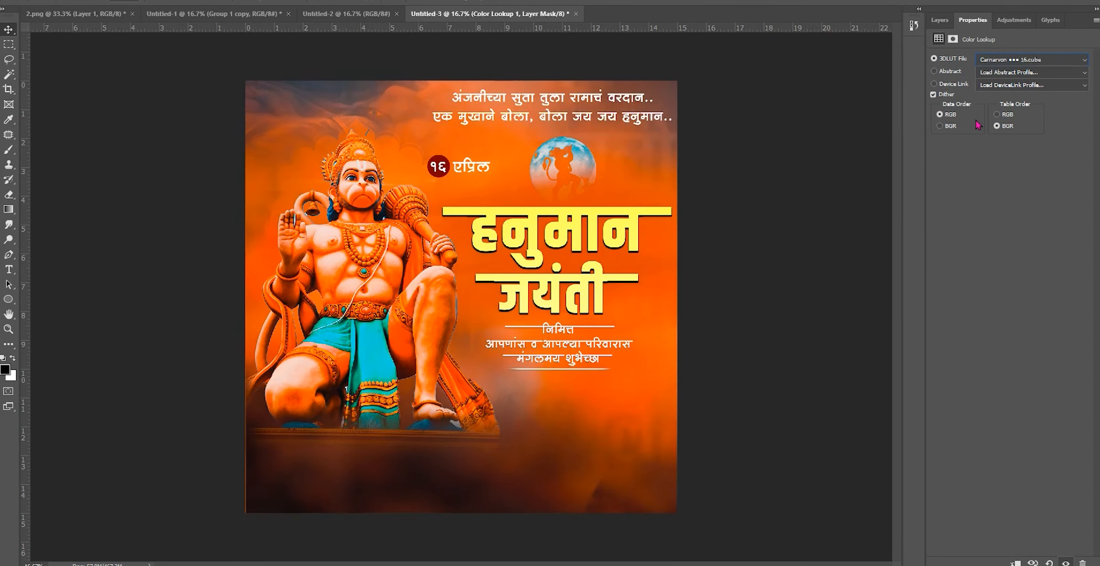
key(Down)
key(Down)
key(Down)
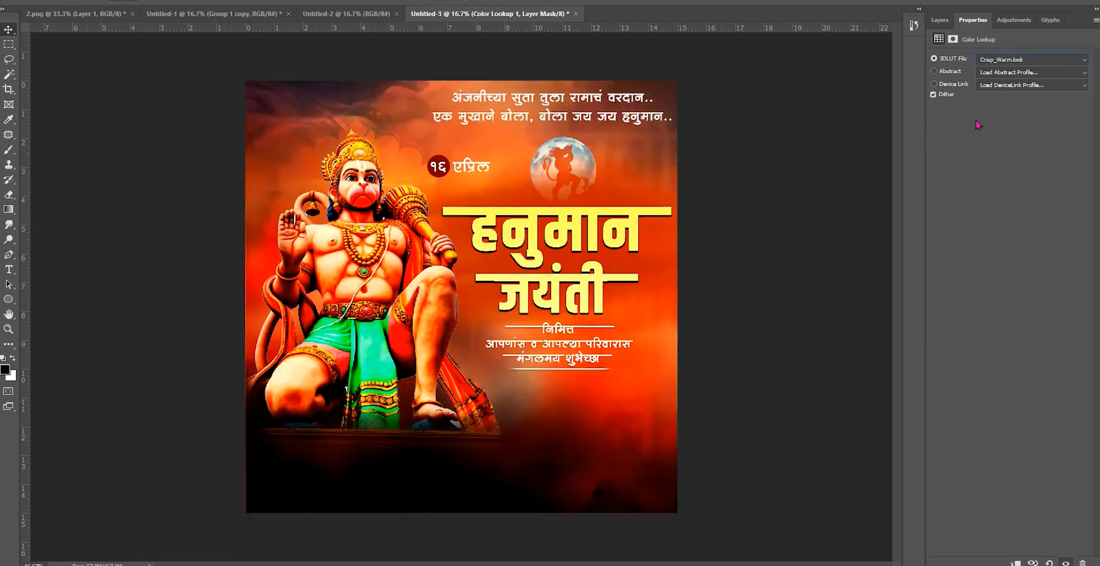
key(Down)
key(Up)
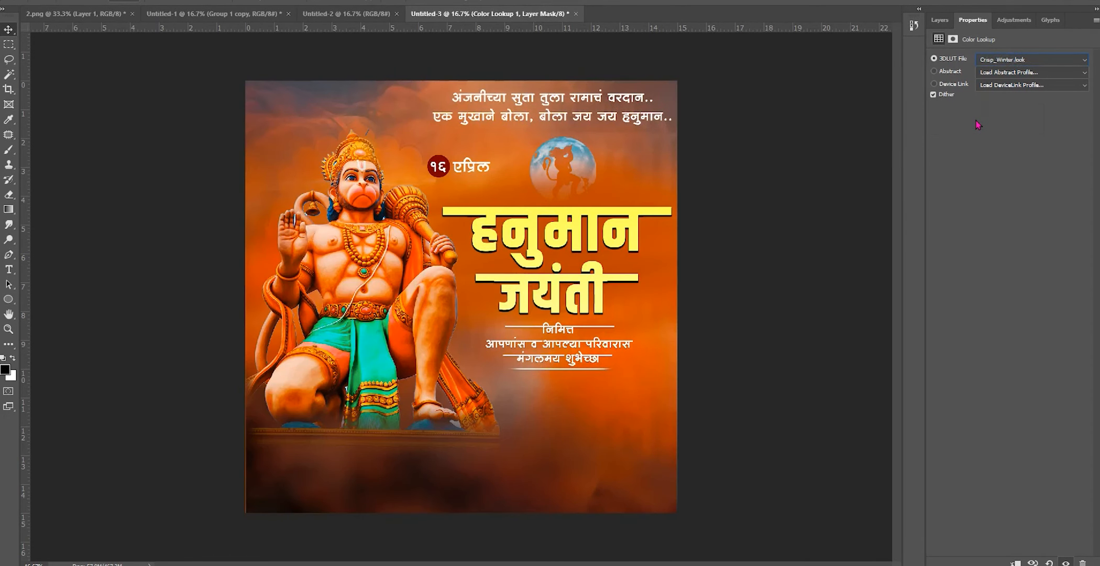
key(Down)
key(Up)
key(Down)
key(Down)
key(Down)
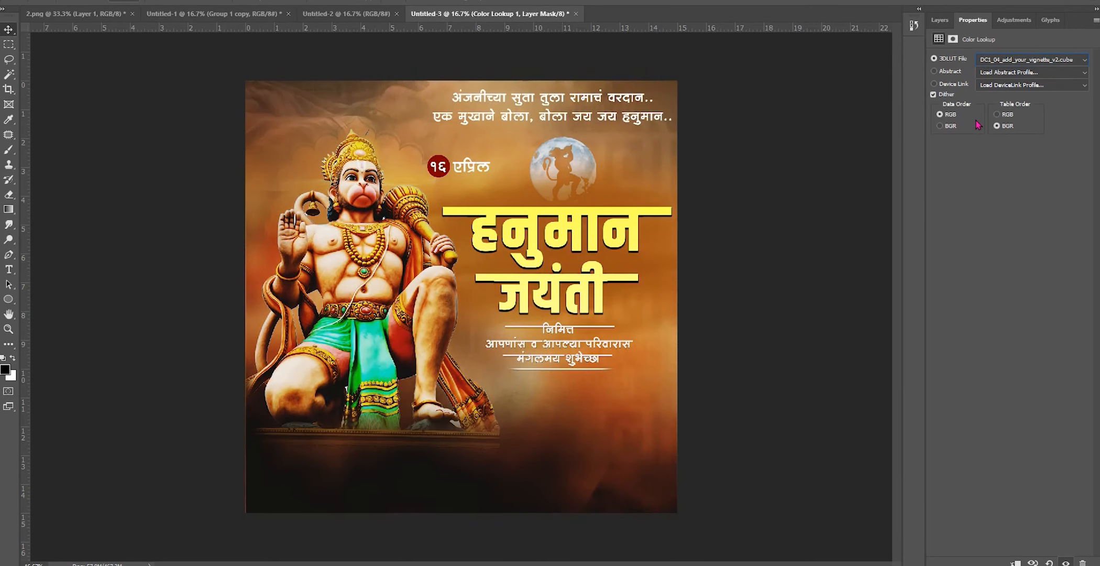
key(Down)
key(Down)
key(Down)
key(Down)
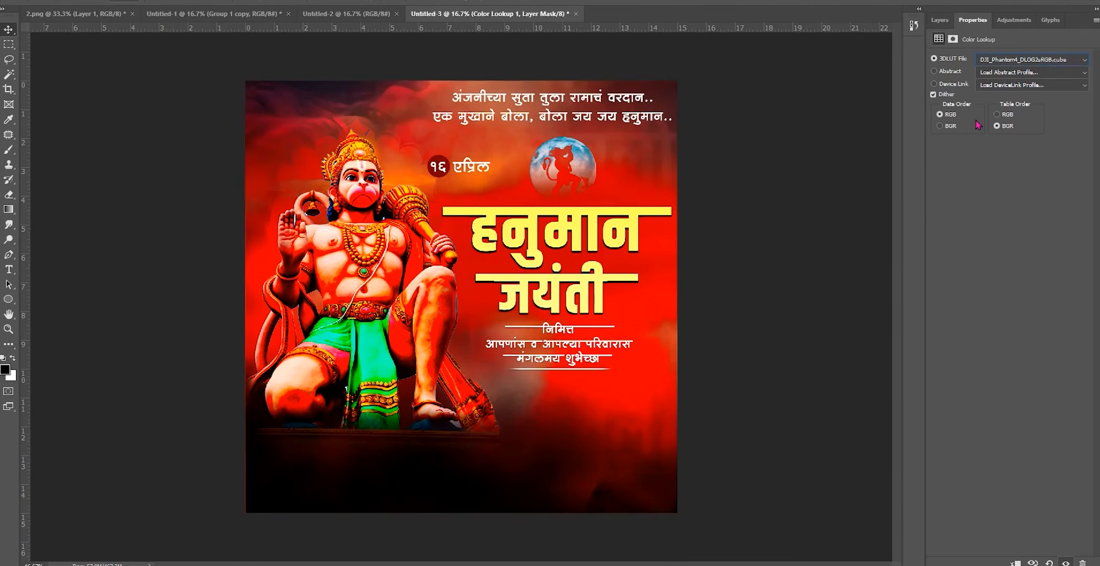
key(Down)
key(Down)
key(Down)
key(Down)
key(Down)
key(Down)
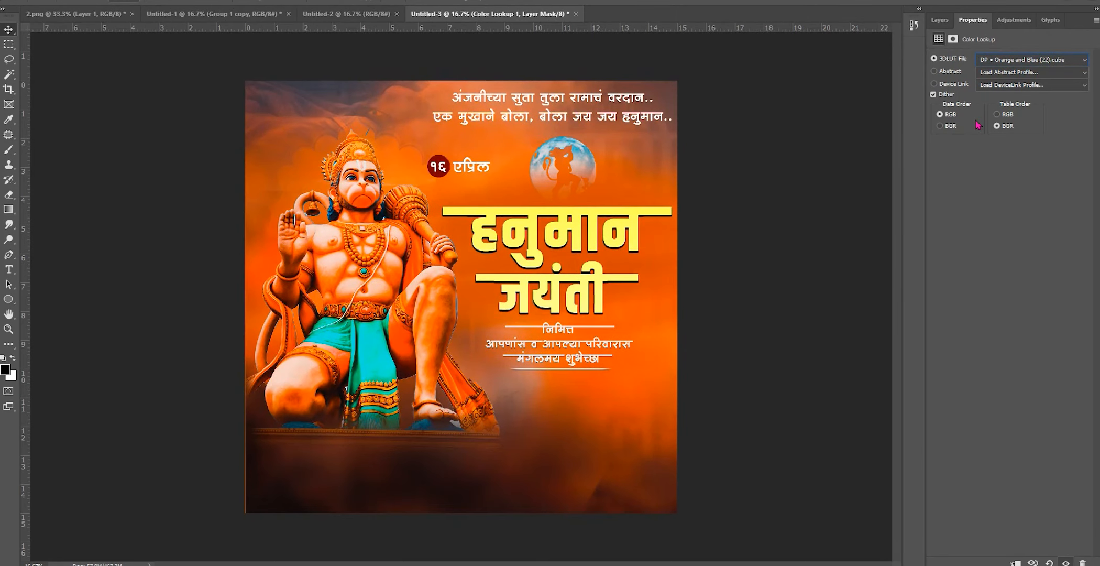
key(Down)
key(Down)
key(Down)
key(Down)
key(Down)
key(Down)
key(Down)
Set the Color Lookup layer's 3DLUT file to Crisp_Winter.look.
click(1027, 62)
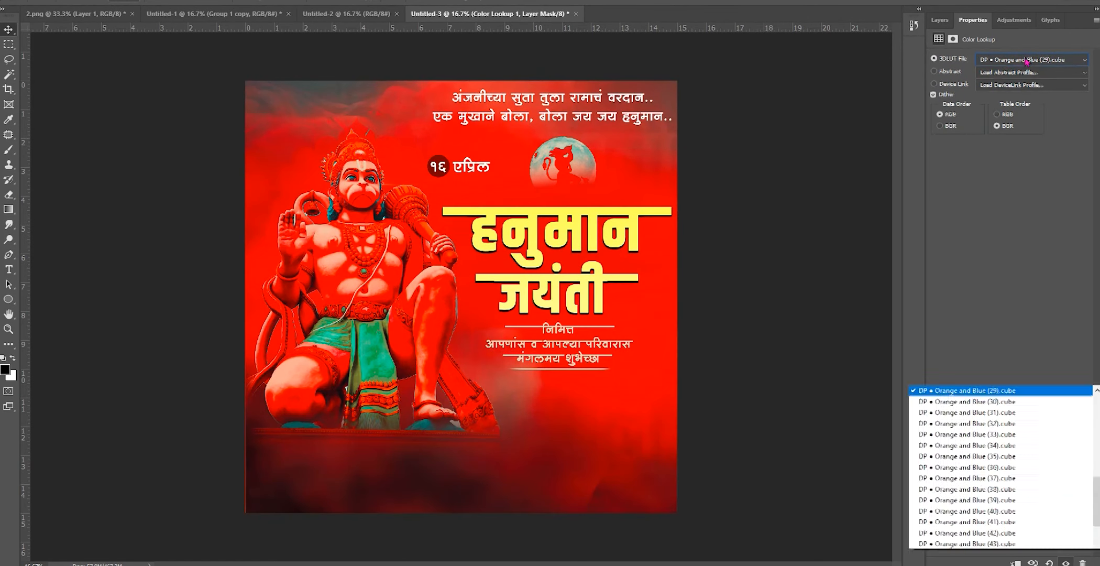
scroll(964, 271, up, 15)
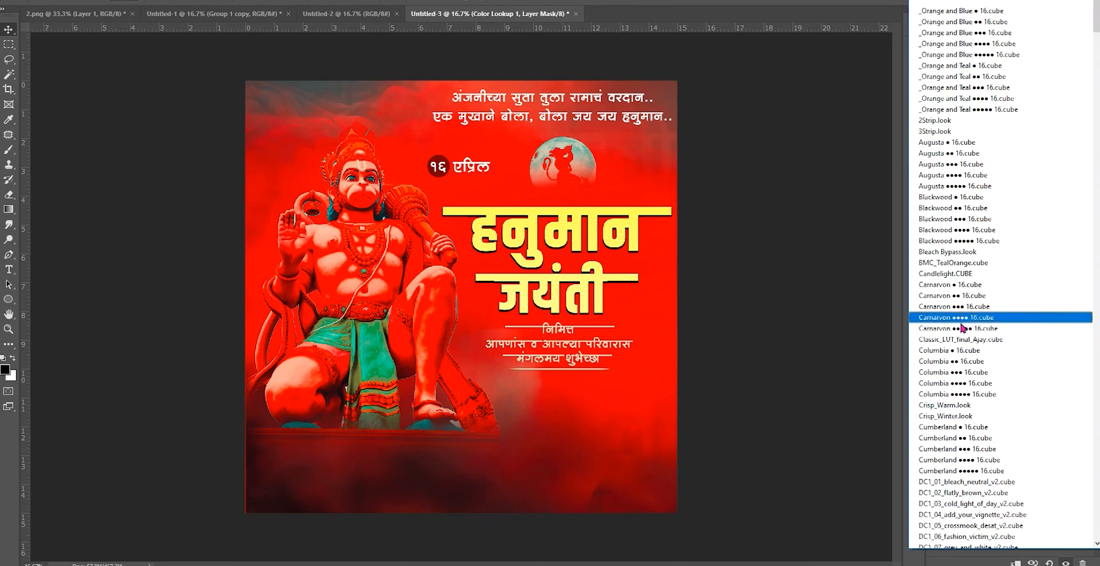
click(957, 416)
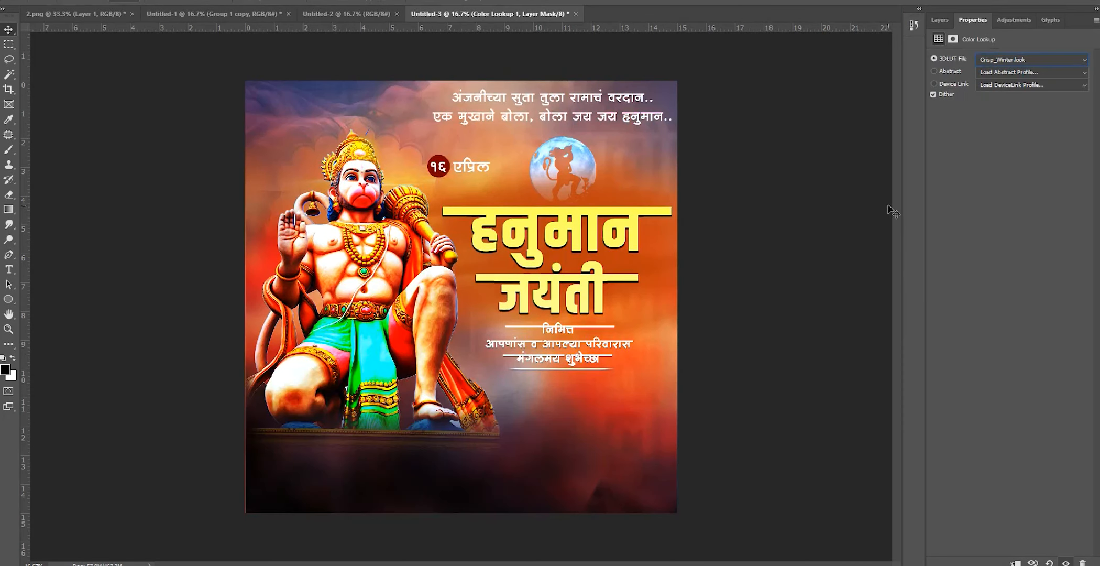
Lower the Color Lookup 1 layer's opacity and toggle its visibility to compare the grading.
click(938, 22)
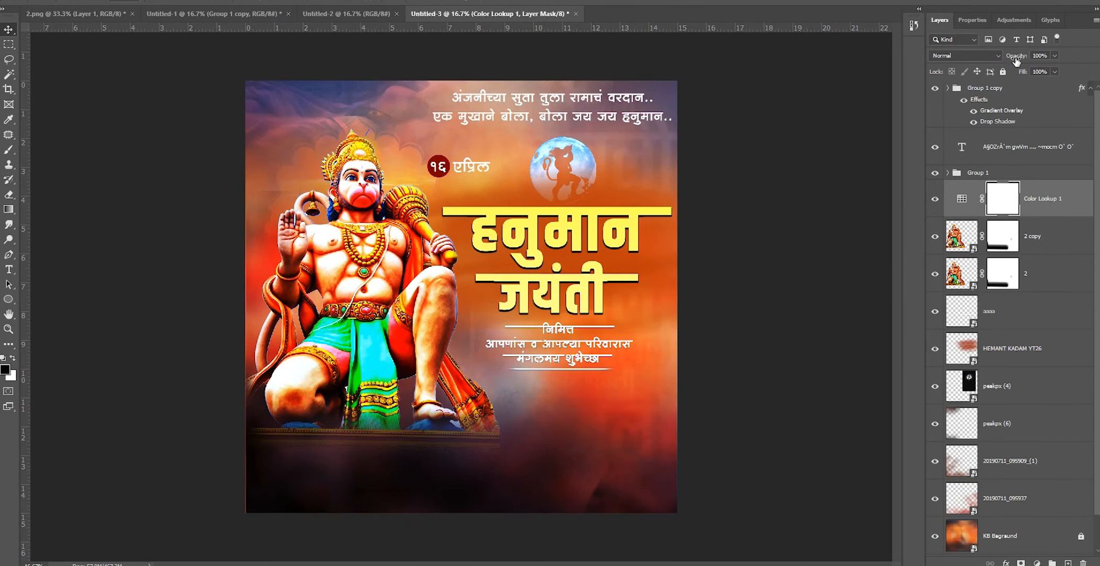
drag(1016, 61, 994, 61)
click(936, 200)
click(935, 200)
Add a Levels adjustment layer above 2 copy with input levels 6, 1.26 and 246 and output white 227.
click(1066, 246)
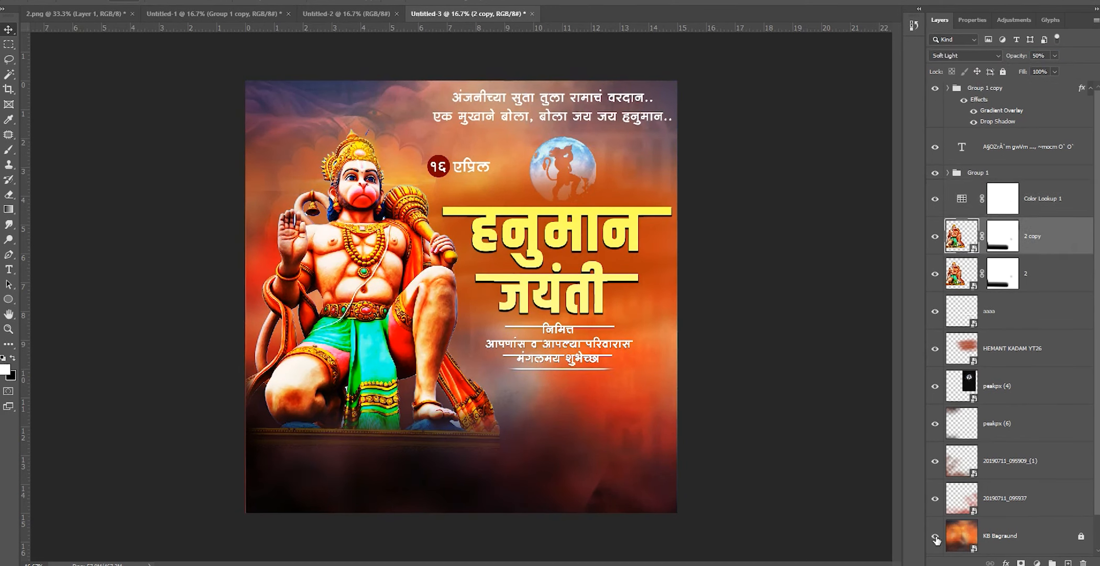
click(1037, 562)
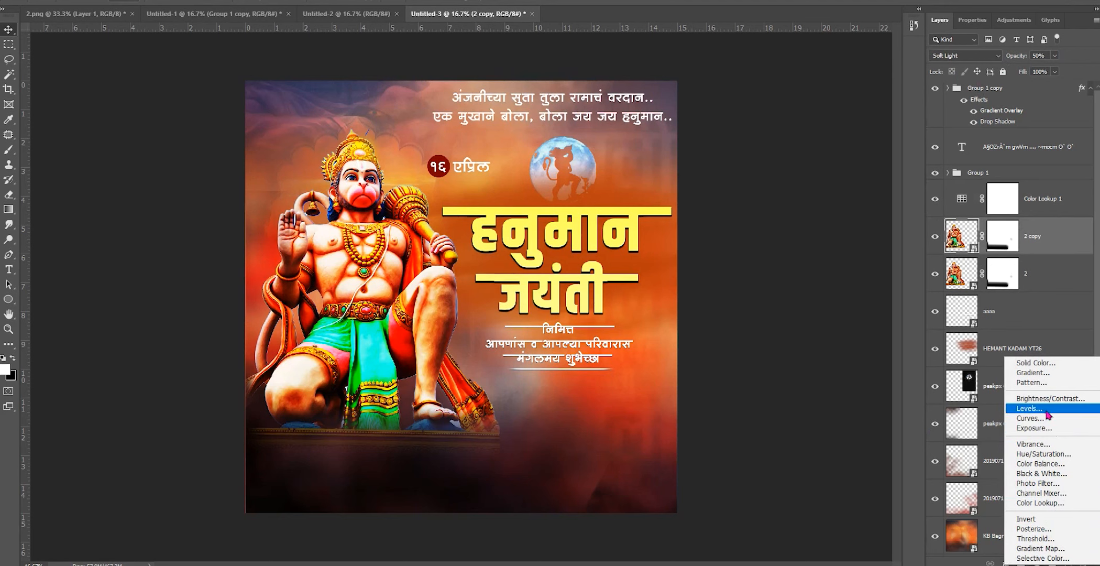
click(1030, 408)
drag(951, 145, 956, 145)
drag(1025, 145, 1009, 147)
drag(1087, 146, 1080, 148)
mouse_move(949, 175)
mouse_down()
mouse_move(959, 175)
mouse_move(947, 175)
mouse_up()
drag(1075, 177, 1073, 177)
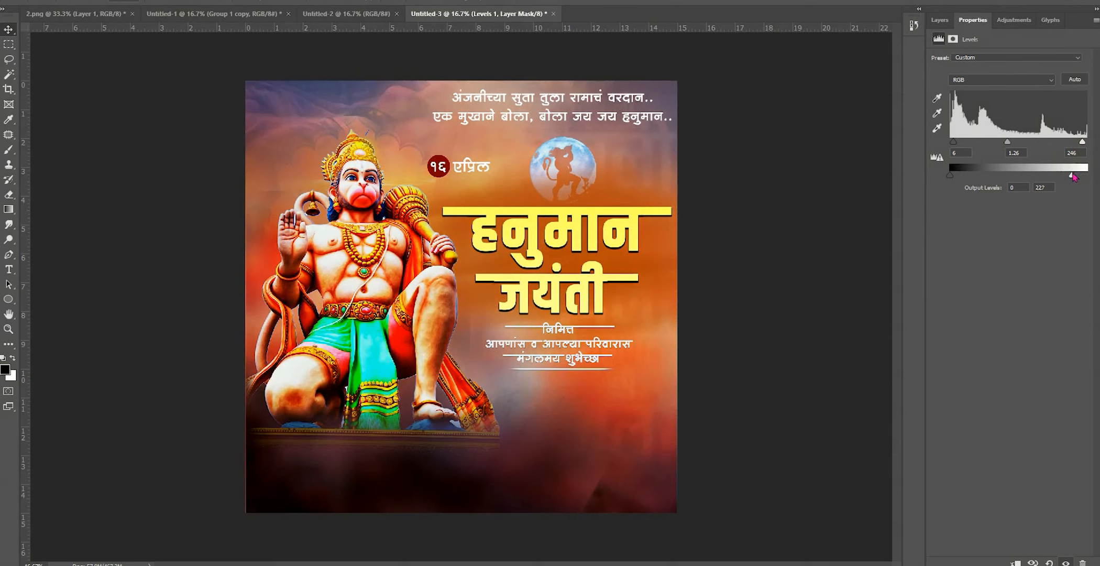
Place the 2121215.png logo onto the poster, shrink it and position it in the poster's upper-left corner.
click(561, 419)
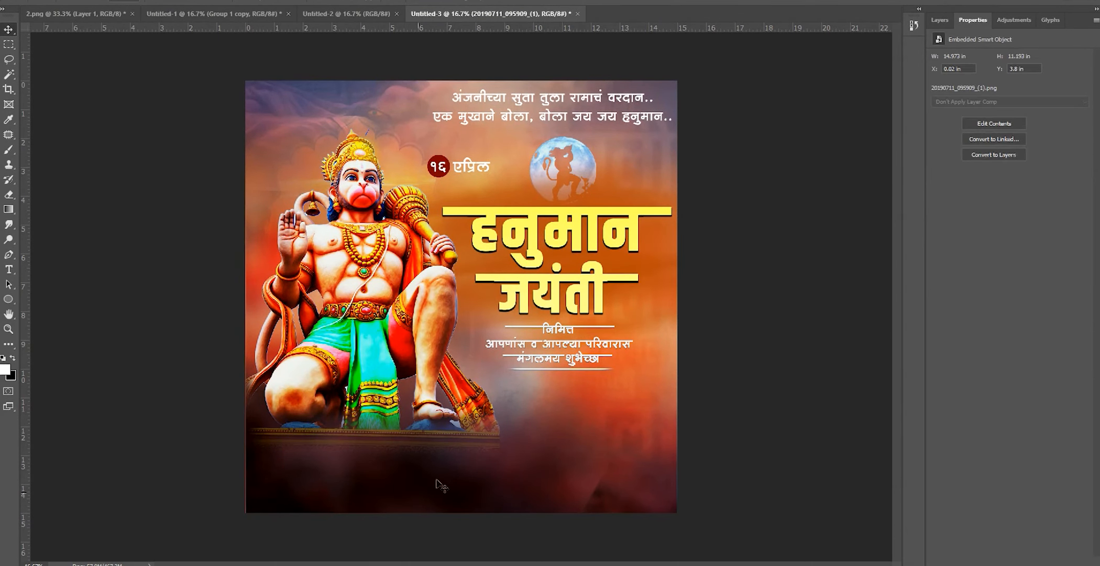
click(201, 543)
drag(229, 110, 474, 266)
drag(466, 228, 291, 131)
drag(291, 157, 273, 100)
key(Return)
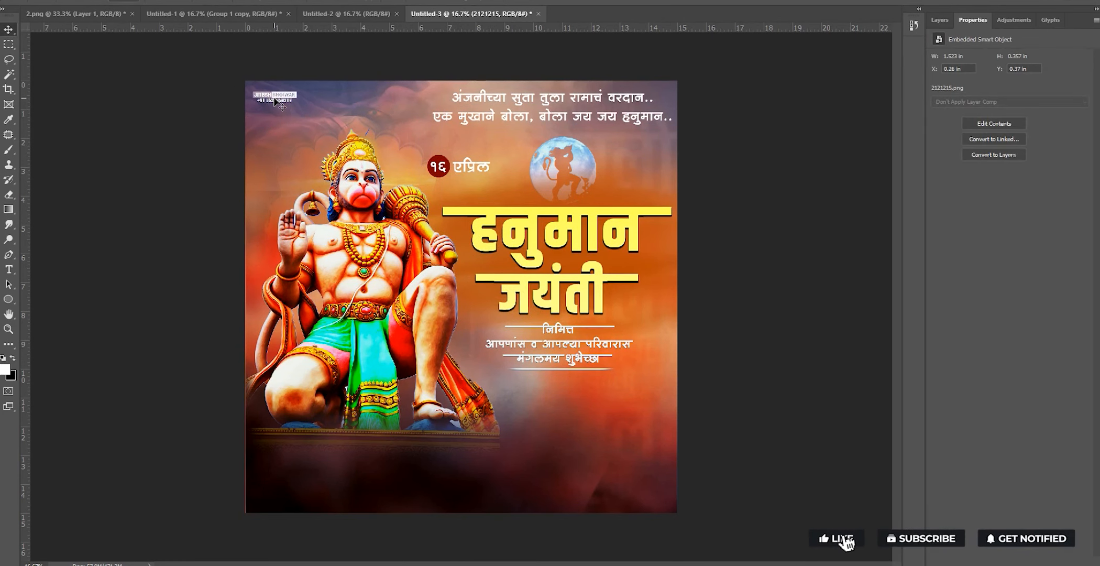
Move the 2121215 logo layer between the Color Lookup 1 and Levels 1 layers.
click(272, 99)
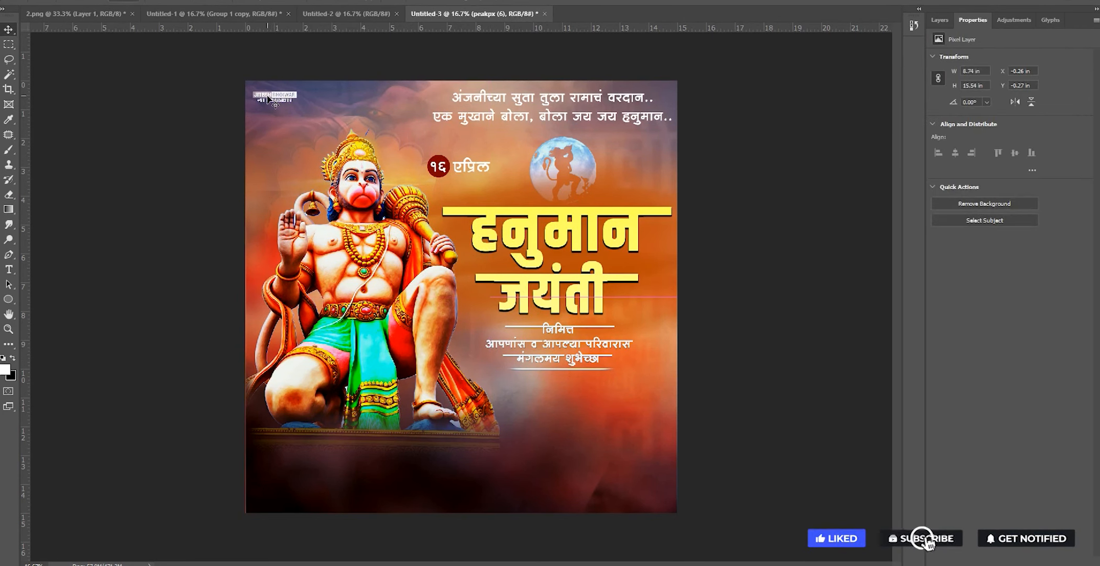
click(939, 20)
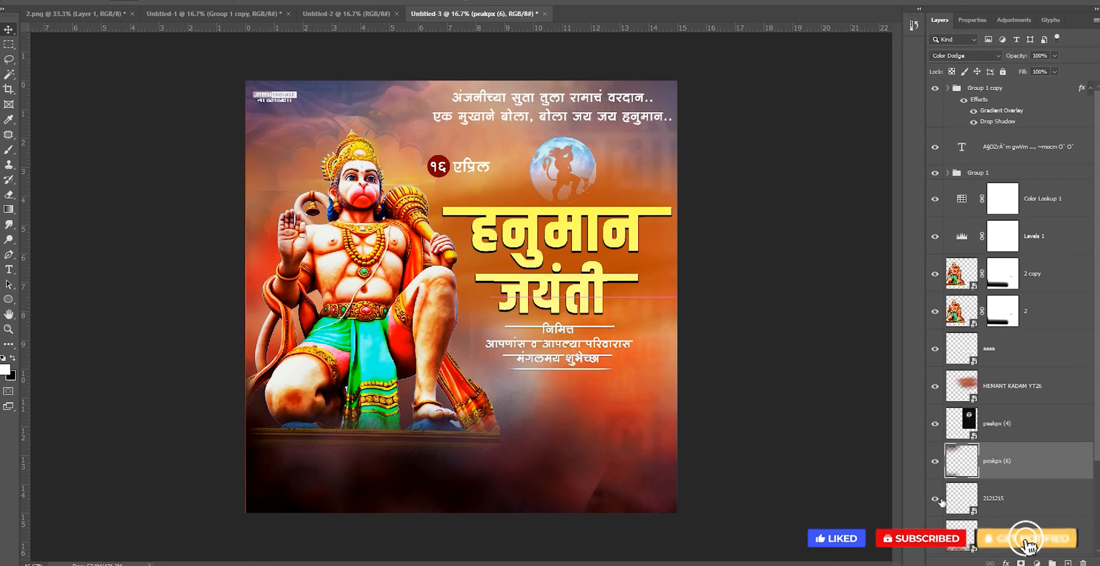
drag(996, 500, 991, 211)
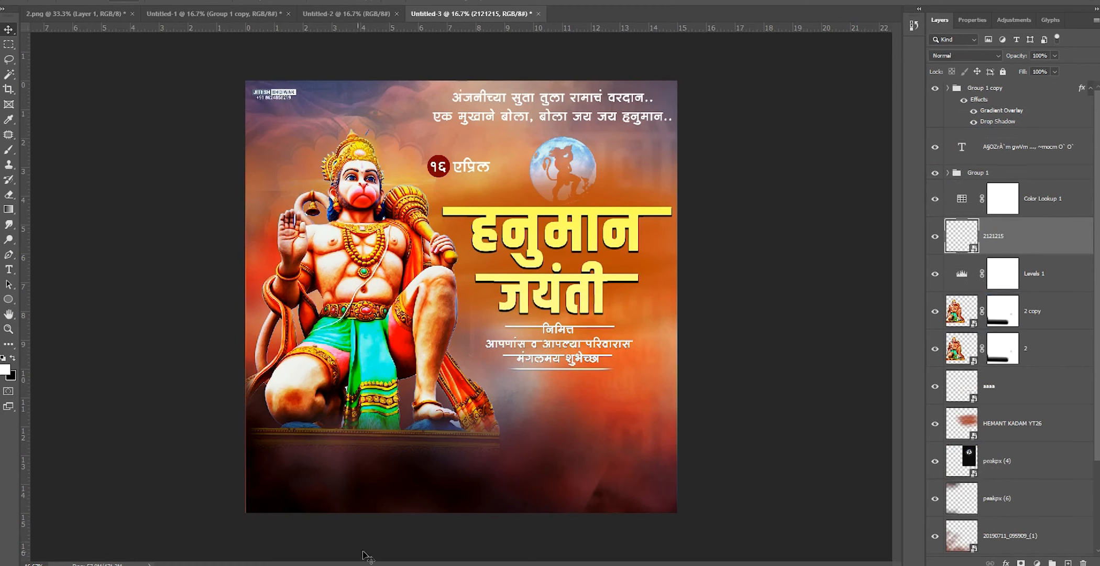
Place WQW (2).png from the aaaa folder onto the poster and move its credit text below Hanuman's pedestal.
mouse_move(367, 555)
click(294, 528)
drag(947, 184, 419, 555)
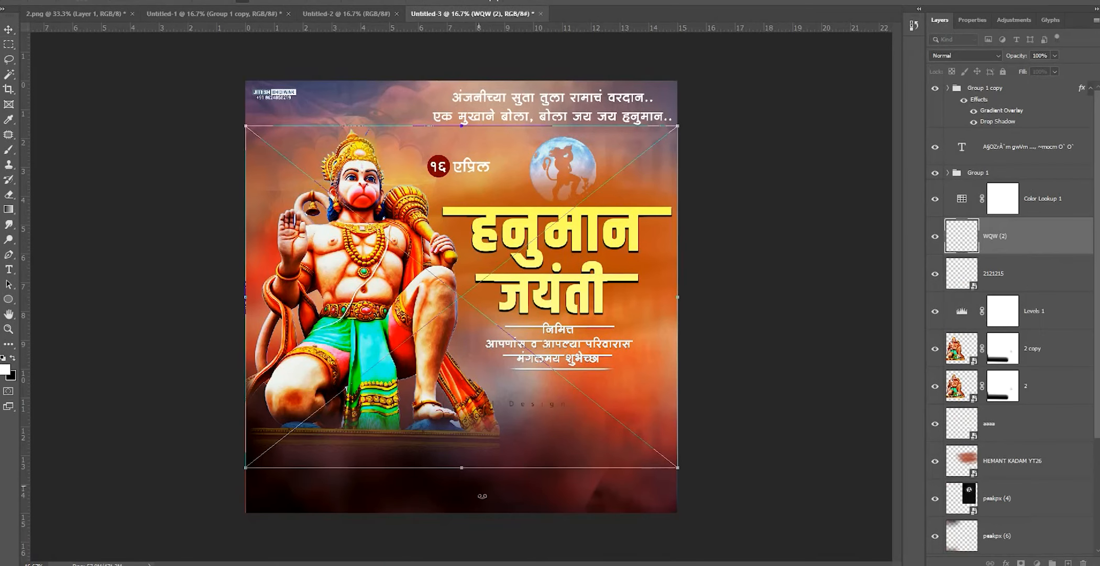
drag(470, 315, 467, 370)
key(Return)
Turn the WQW (2) credit text white with a Hue/Saturation adjustment at Lightness +100.
key(ctrl+u)
drag(518, 231, 621, 233)
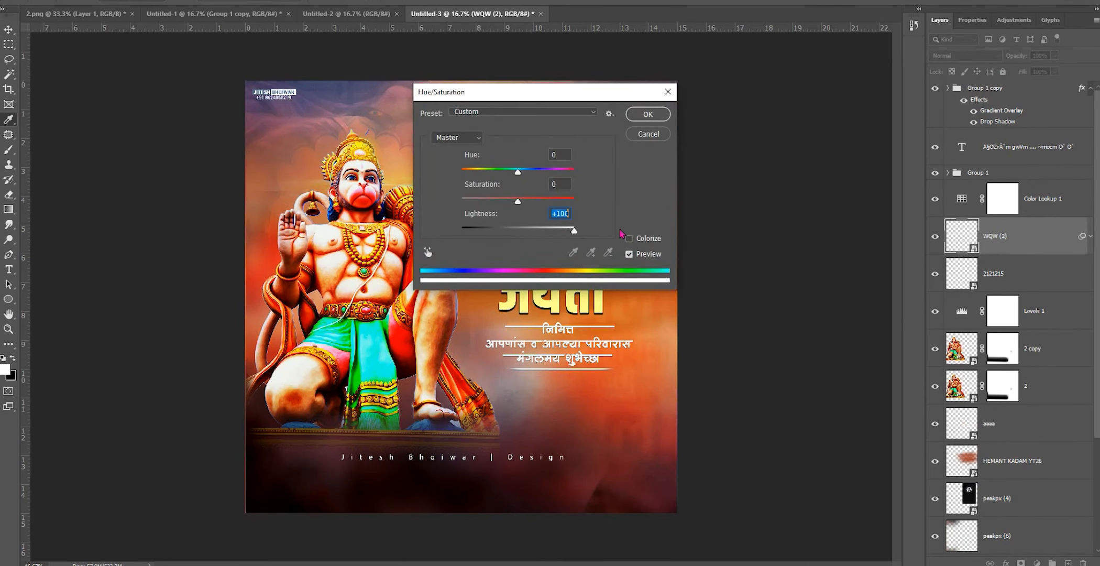
click(657, 111)
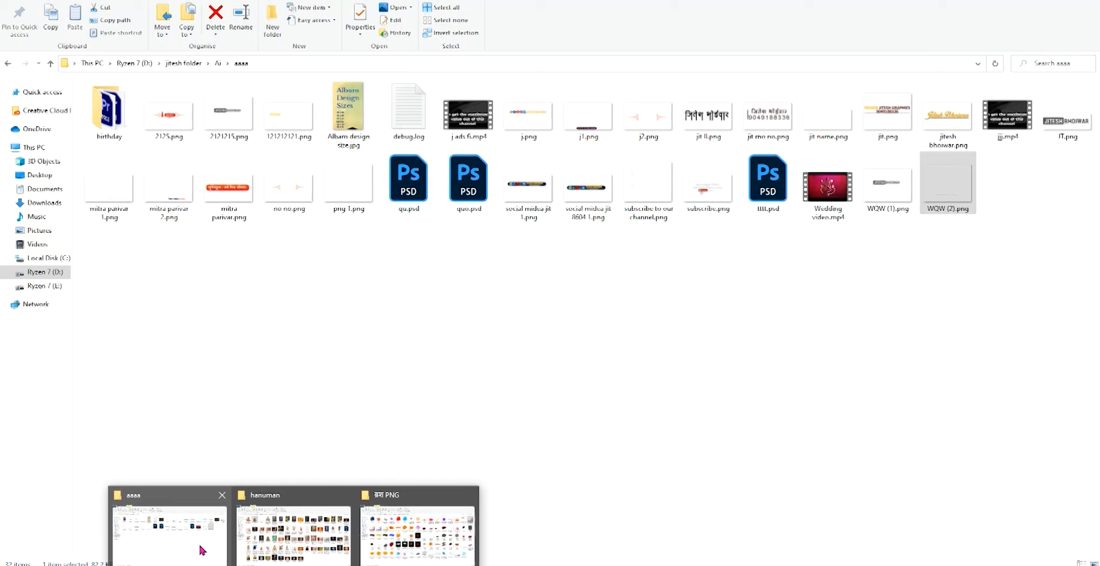
Place mitra parivar.png from the aaaa folder and position its orange badge near the poster's bottom edge, below the credit text.
click(201, 545)
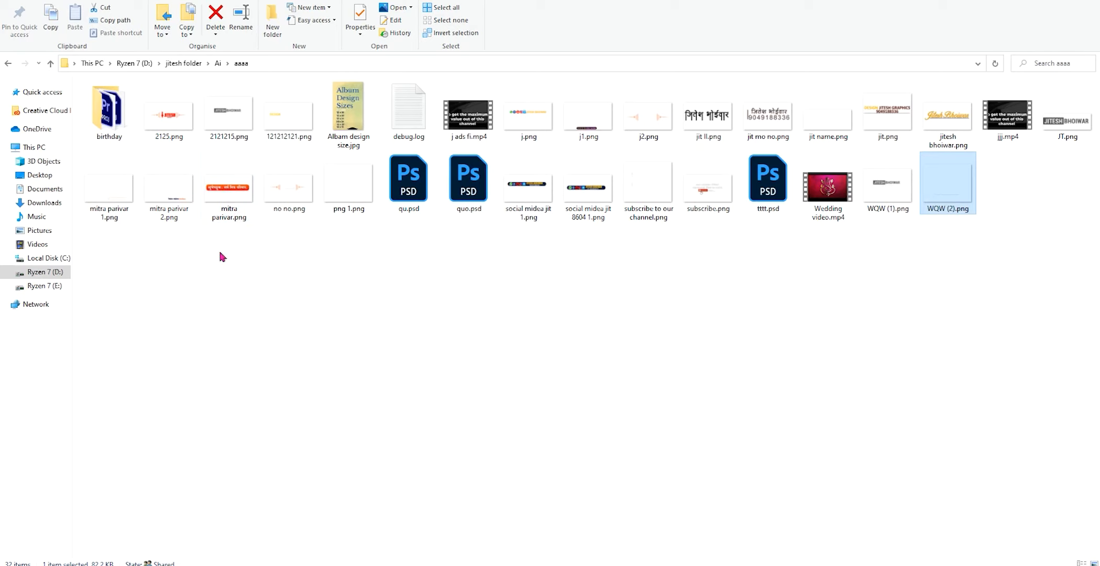
click(114, 204)
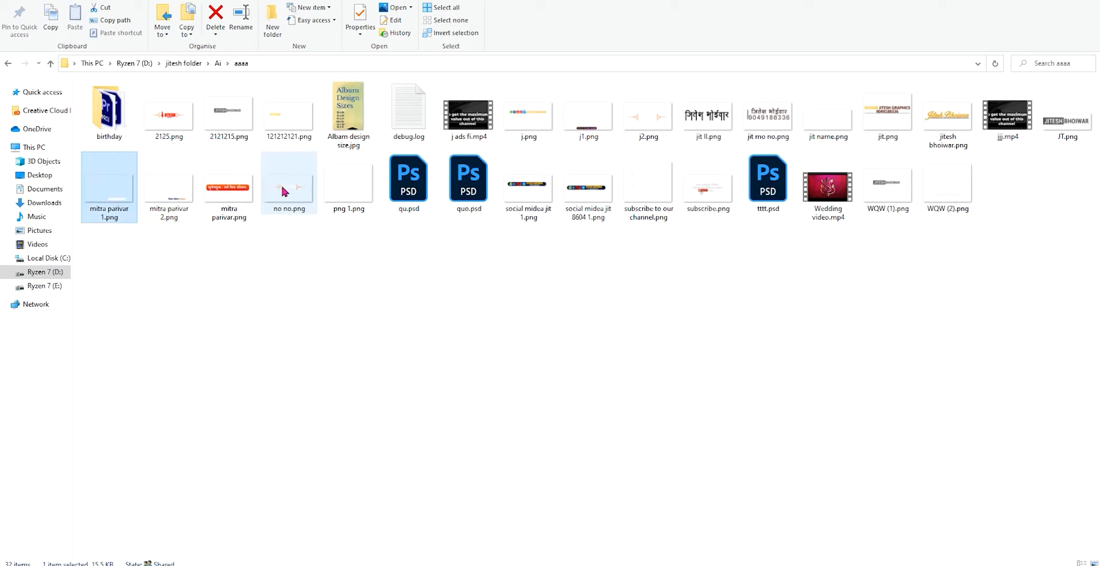
drag(229, 188, 448, 532)
drag(456, 275, 458, 494)
key(Return)
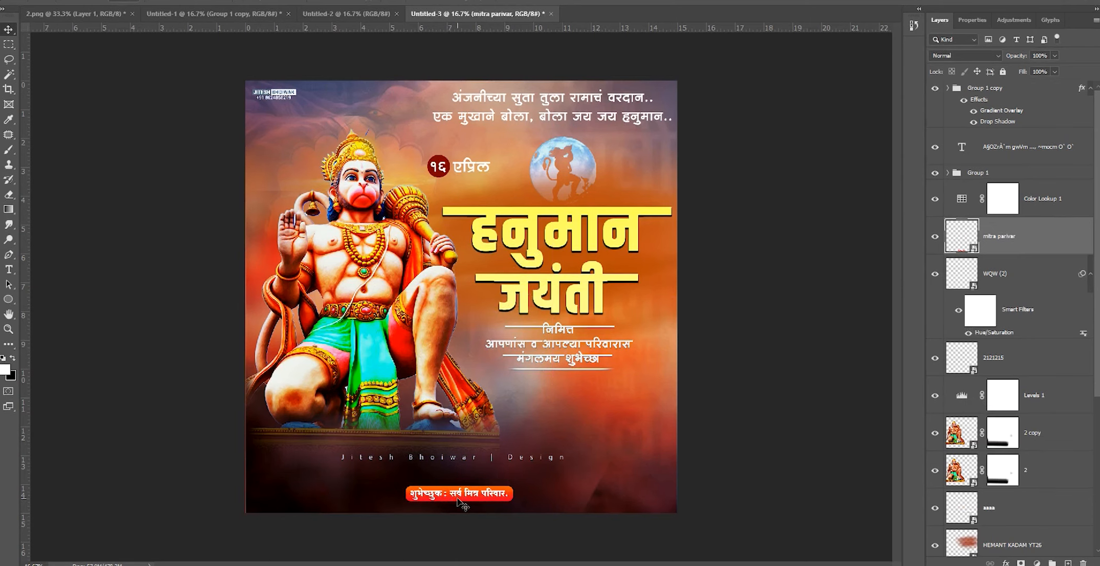
key(shift+Down)
key(shift+Down)
key(shift+Down)
key(shift+Up)
Draw a thin white horizontal bar across the well-wishers badge on a new layer.
scroll(437, 505, up, 4)
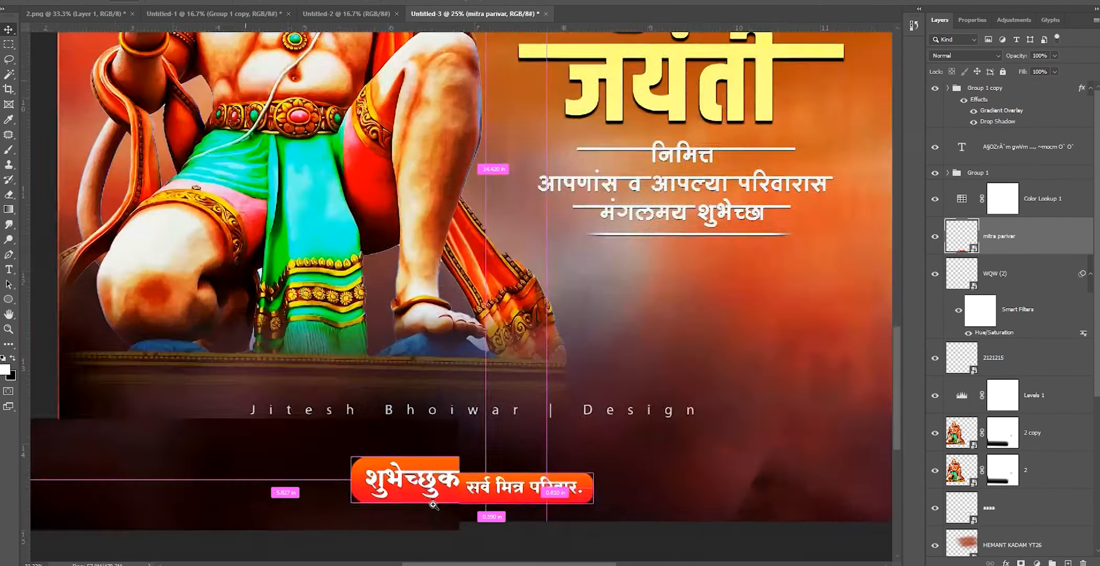
drag(188, 461, 855, 456)
click(1068, 562)
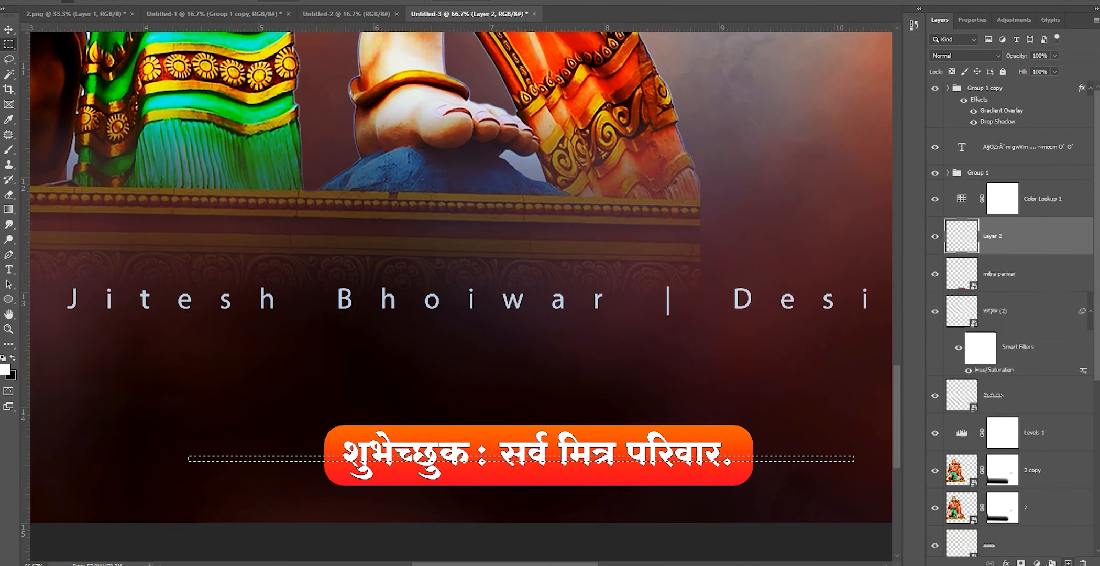
key(d)
key(ctrl+BackSpace)
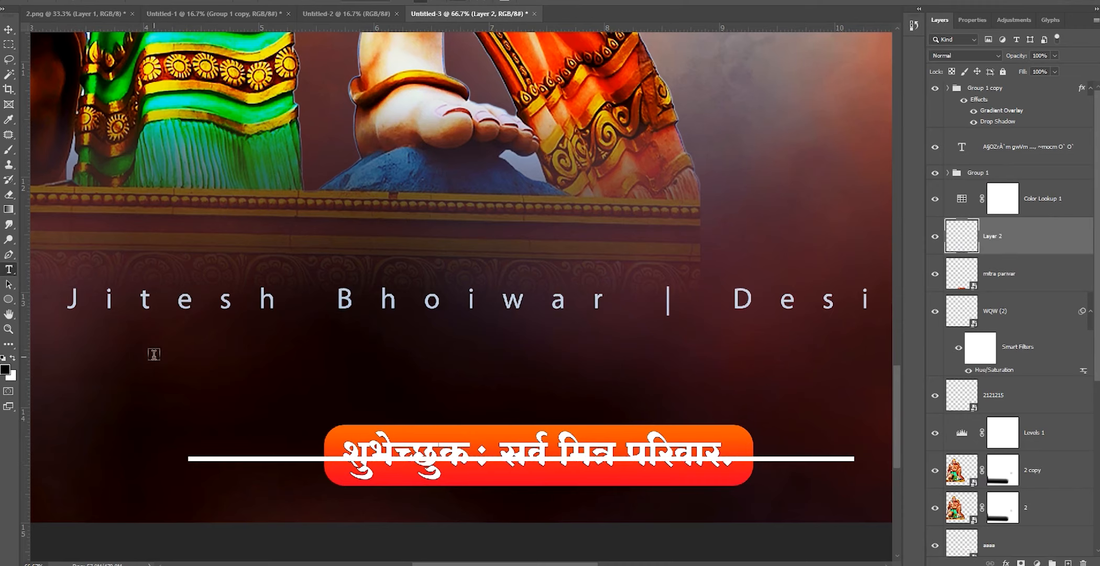
Stretch the white bar toward both side edges of the poster, well beyond the badge.
key(ctrl+minus)
key(ctrl+minus)
key(ctrl+t)
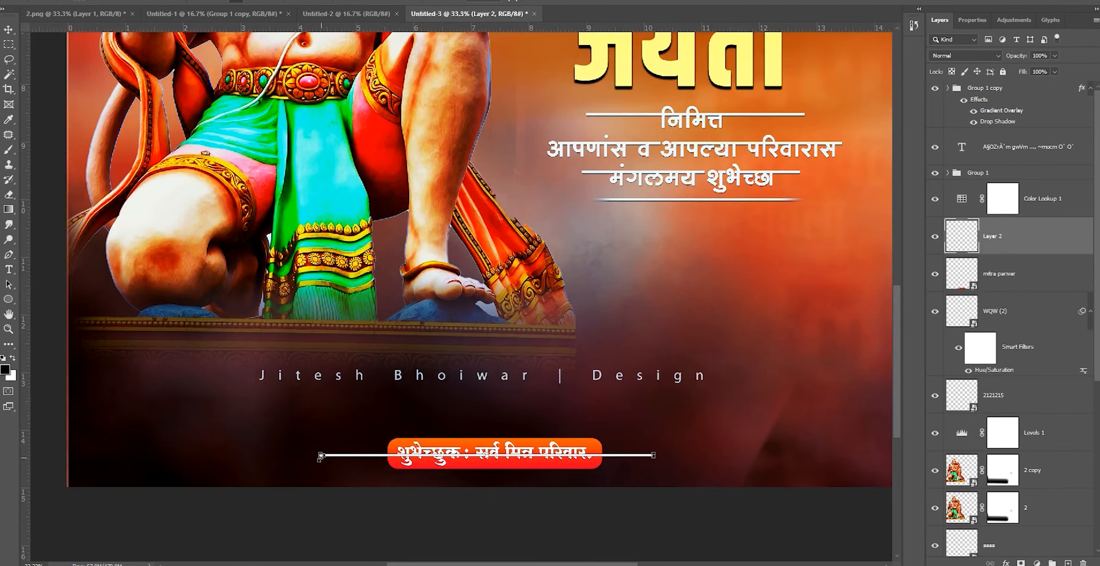
drag(316, 455, 186, 455)
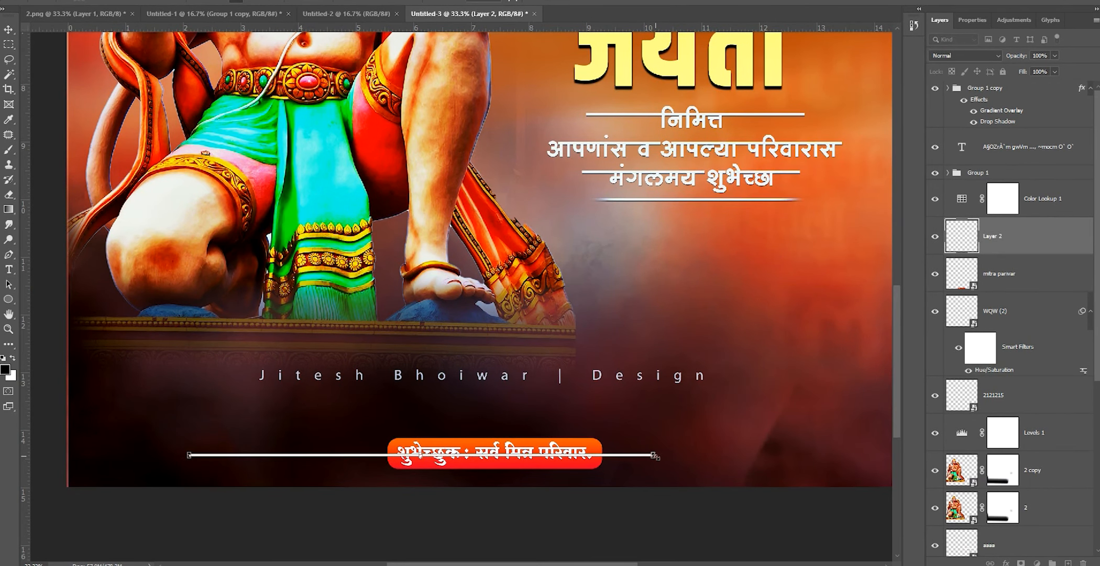
drag(655, 455, 870, 454)
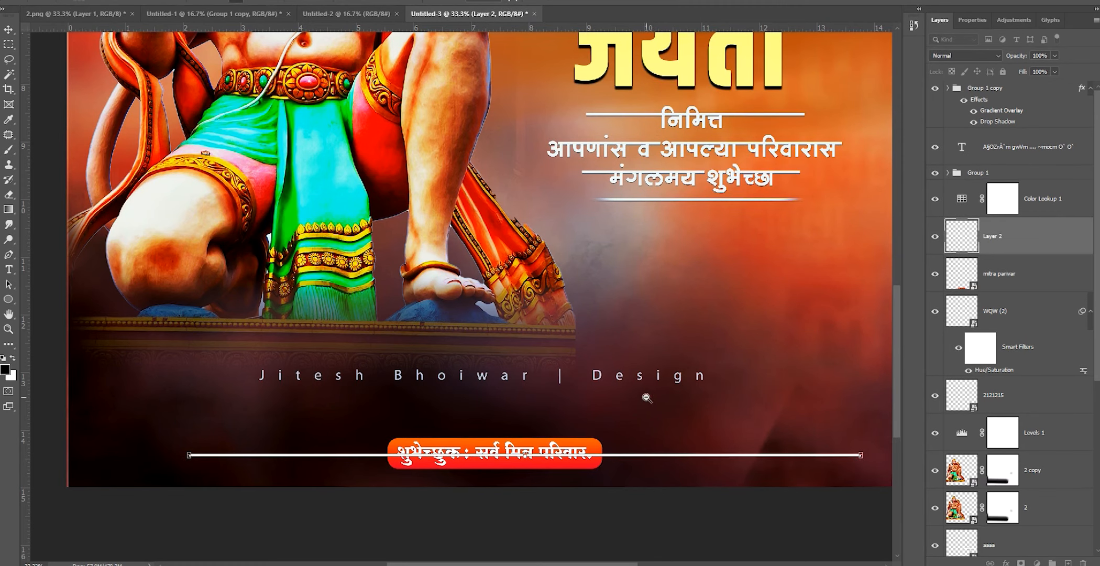
ctrl+alt+click(647, 398)
key(Return)
key(t)
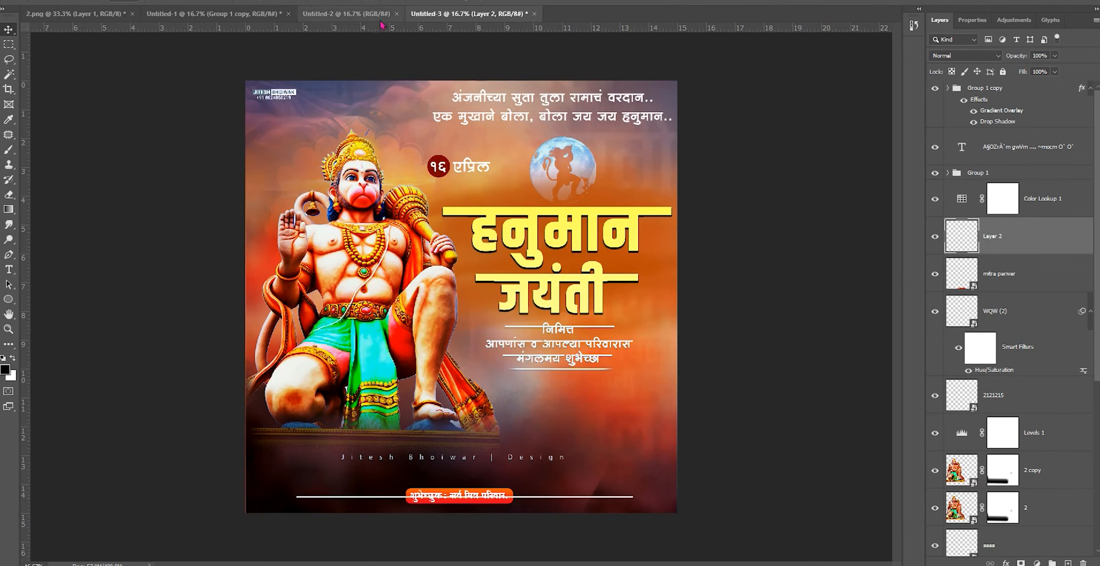
Set alignment to the canvas and move the bar's Layer 2 below the mitra parivar layer.
click(392, 2)
click(427, 100)
click(423, 112)
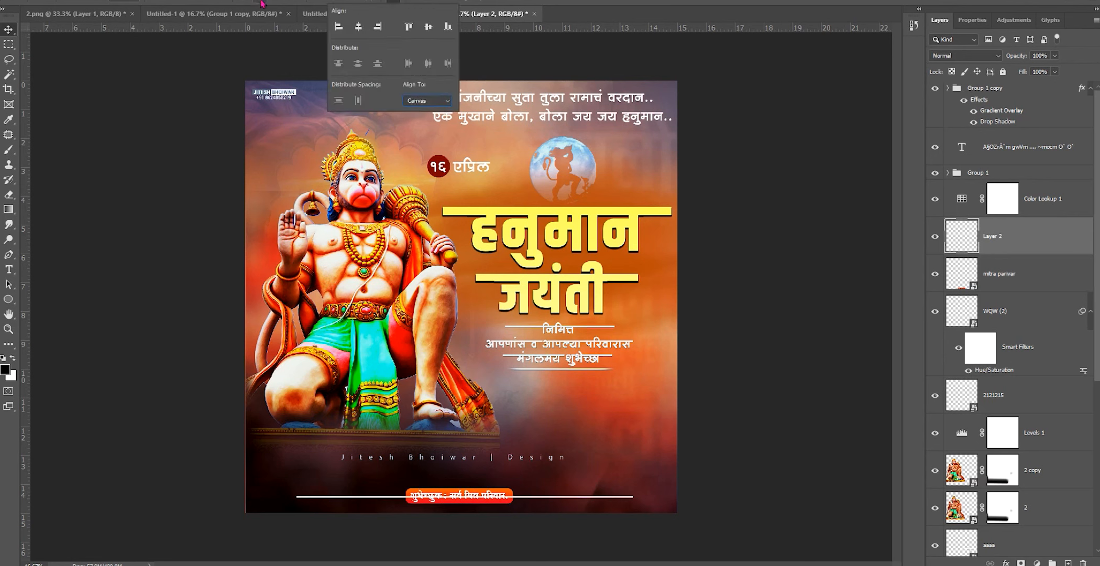
key(Escape)
drag(989, 242, 1024, 305)
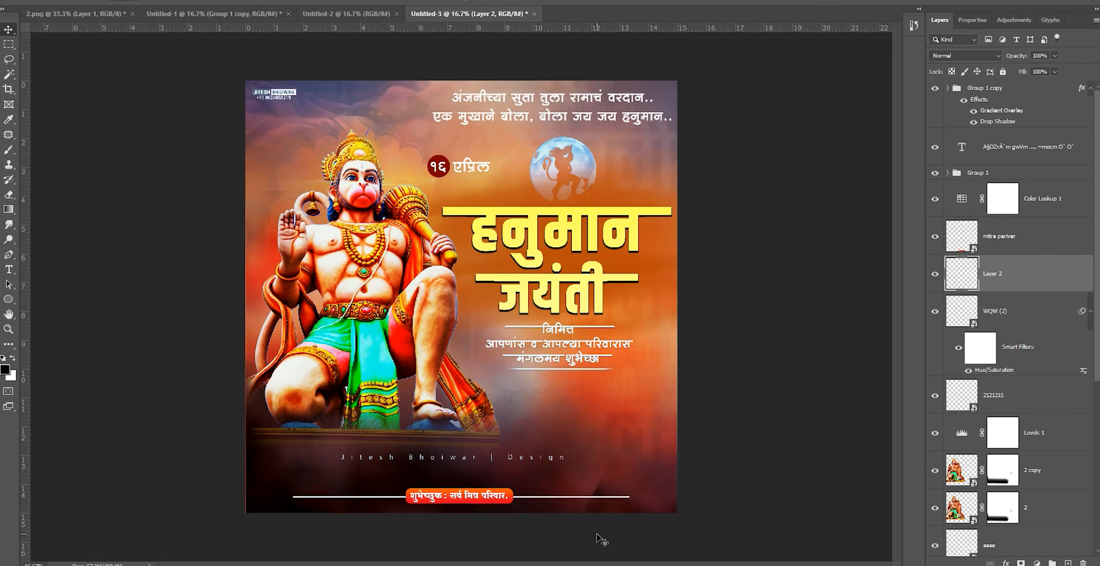
Fade both ends of the white bar with a large soft Eraser.
key(e)
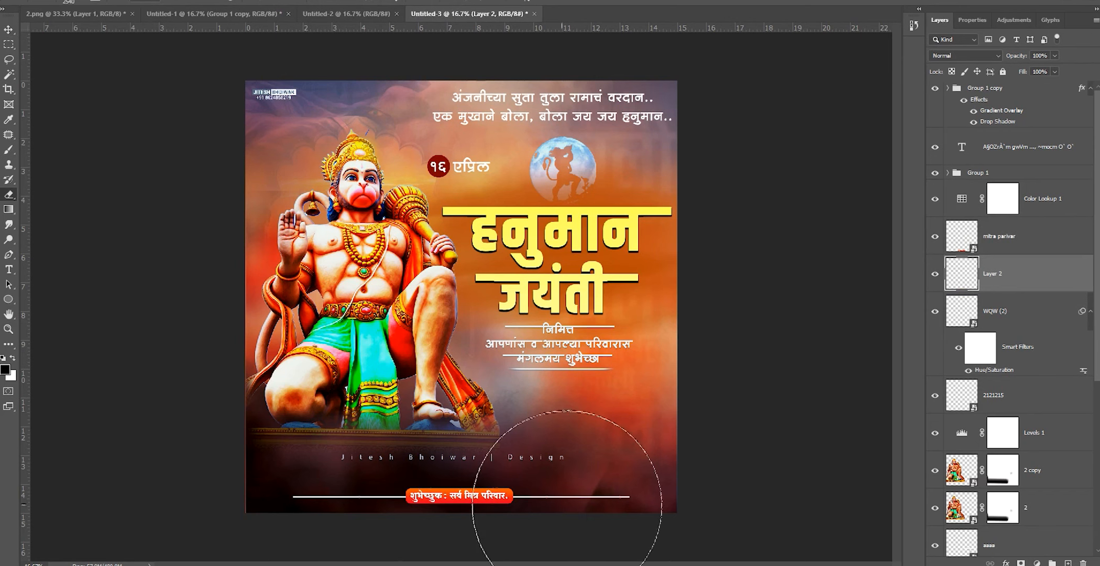
click(631, 493)
click(312, 493)
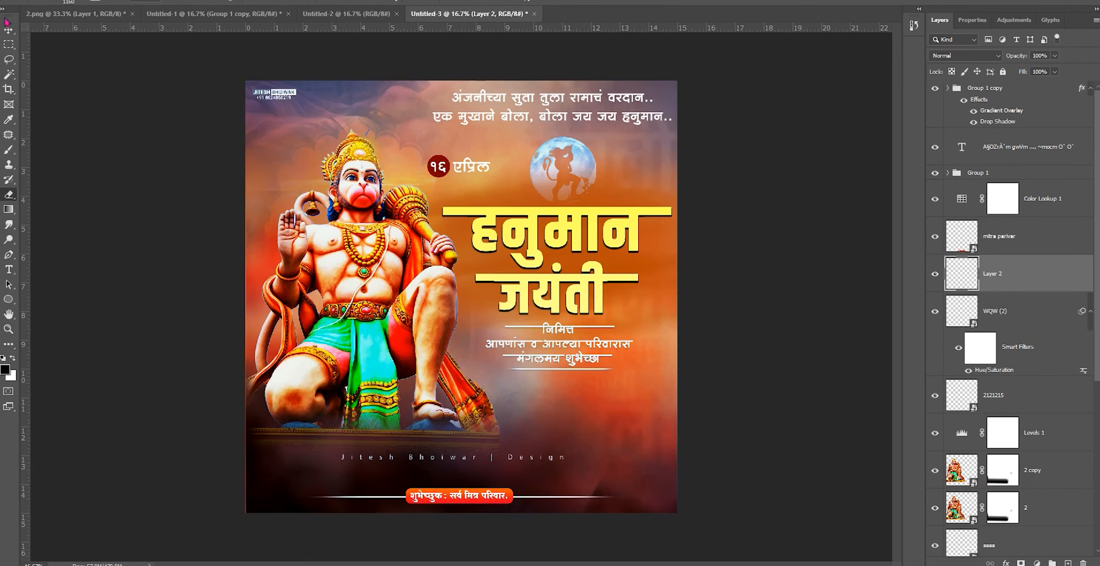
Apply a Gradient Overlay to Layer 2 from the Blue, Red, Yellow preset without its blue stop, with Reverse off.
click(1006, 562)
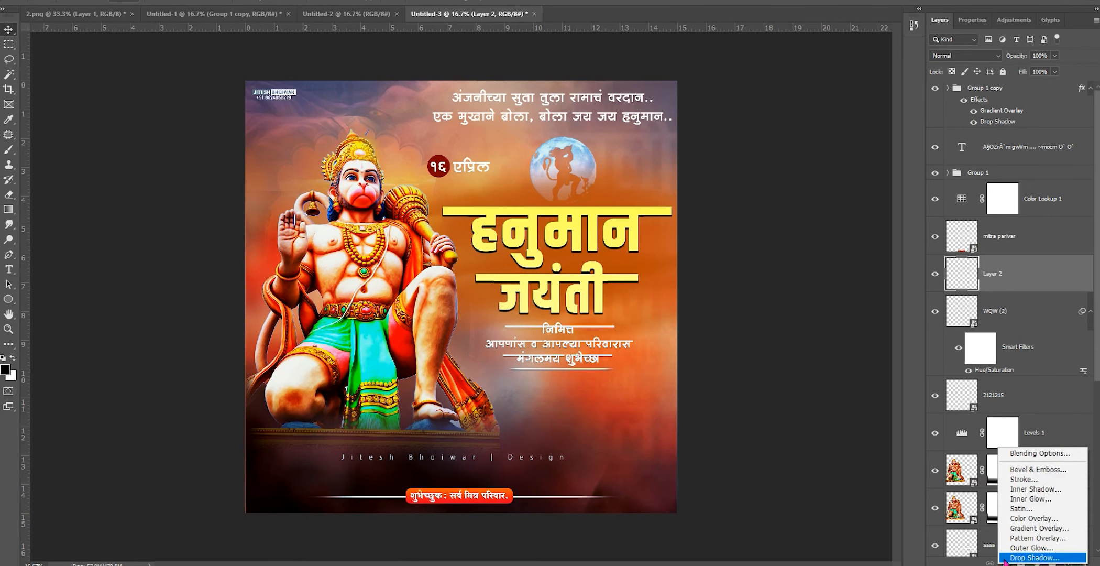
click(1025, 537)
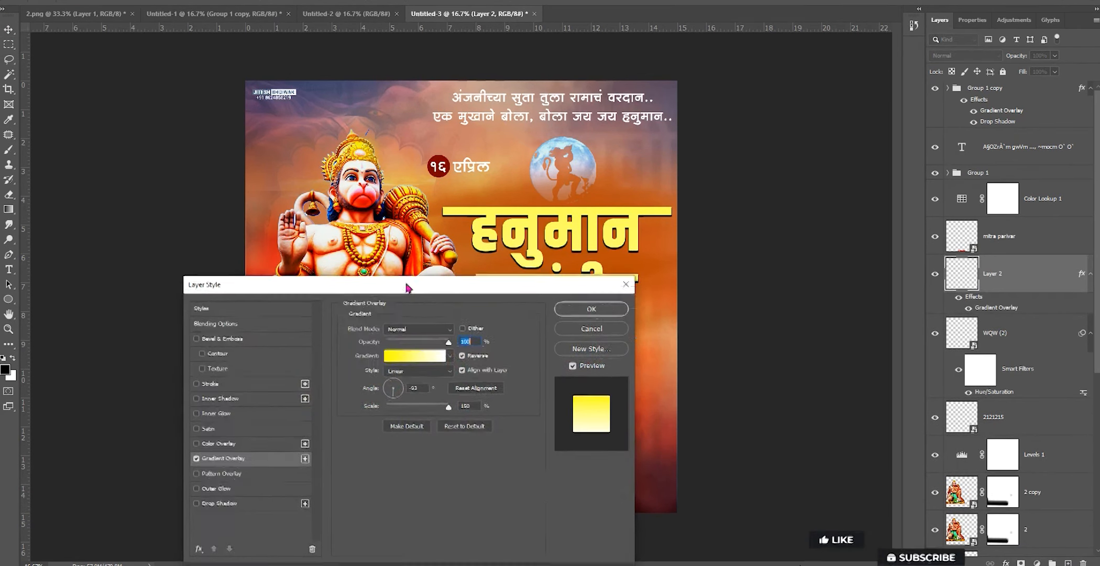
drag(410, 287, 800, 108)
click(800, 178)
click(720, 108)
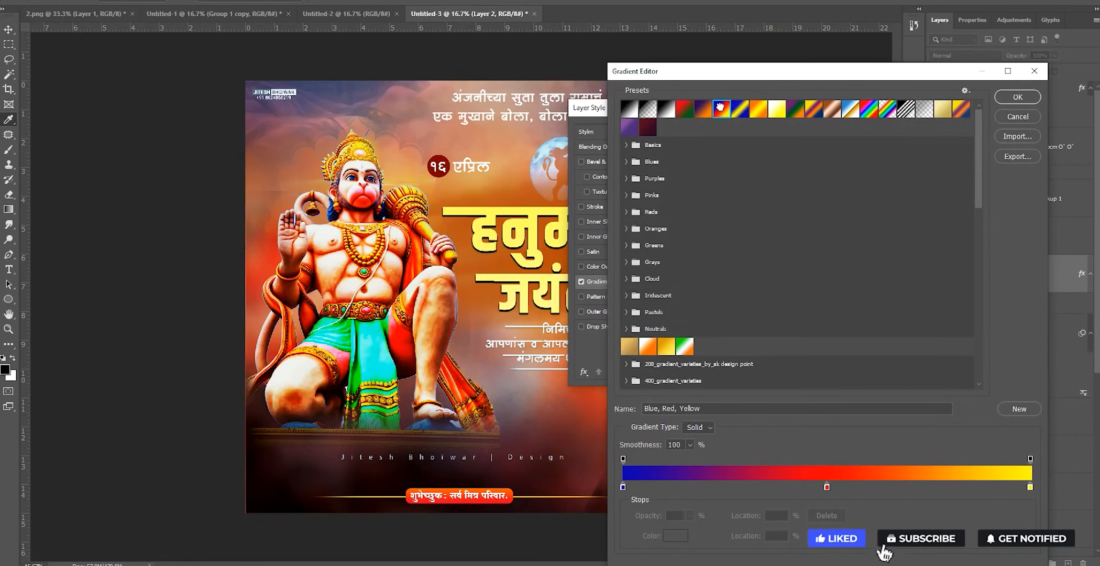
click(623, 486)
click(827, 515)
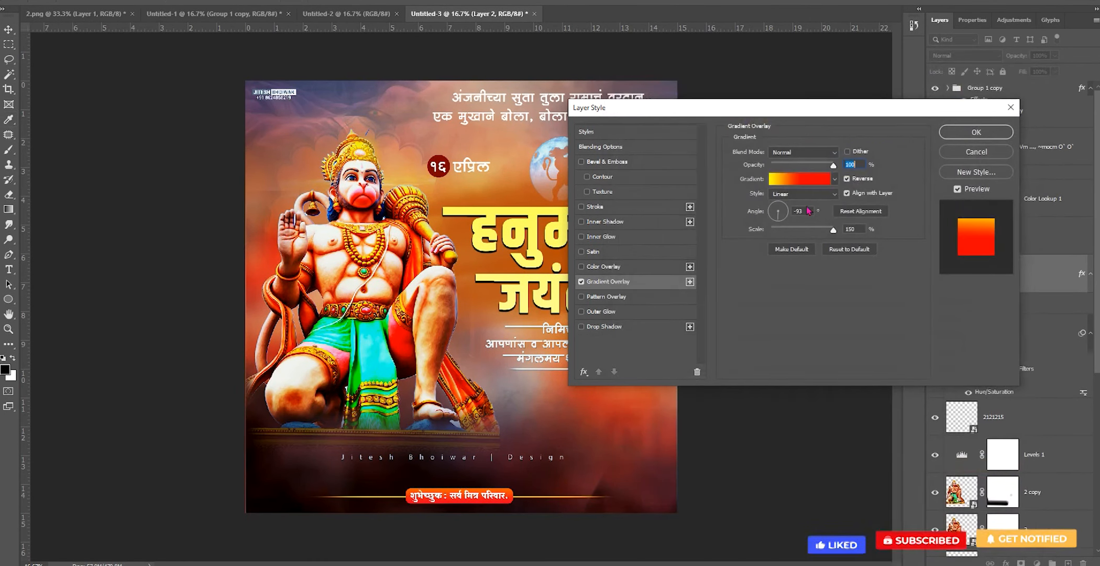
click(1017, 97)
click(848, 180)
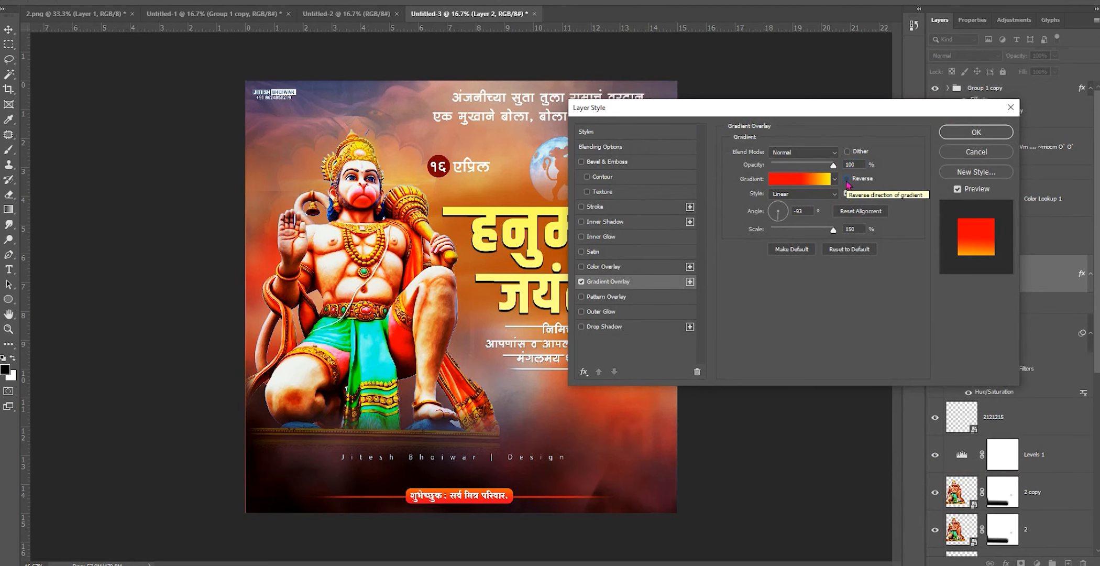
click(972, 131)
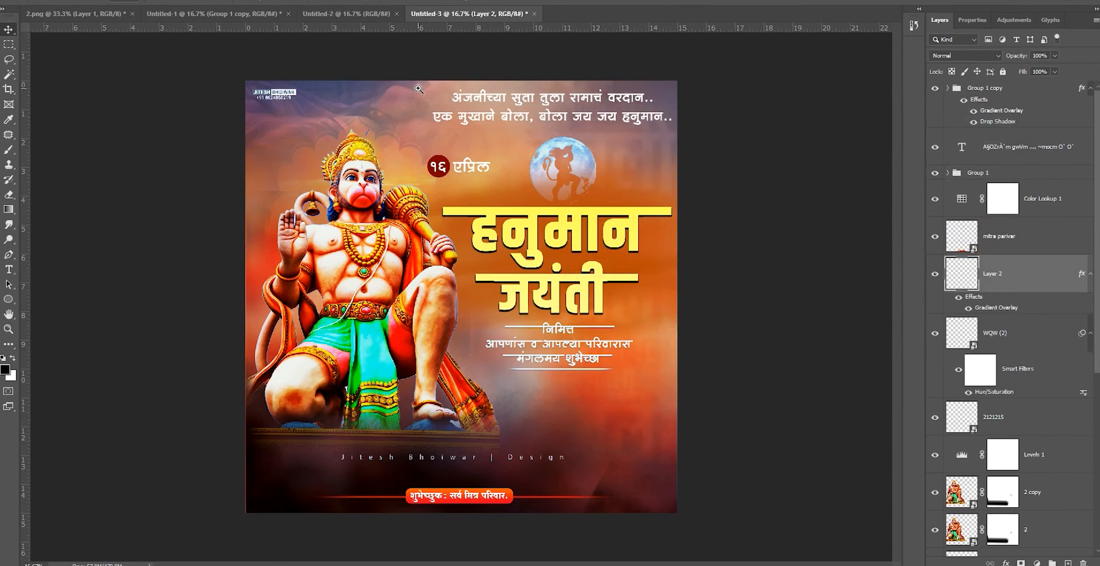
Examine the poster up close, covering the greeting, title, moon and Hanuman figure.
drag(415, 83, 511, 140)
scroll(437, 314, down, 3)
ctrl+alt+click(483, 273)
ctrl+alt+click(482, 273)
alt+click(482, 273)
alt+click(482, 273)
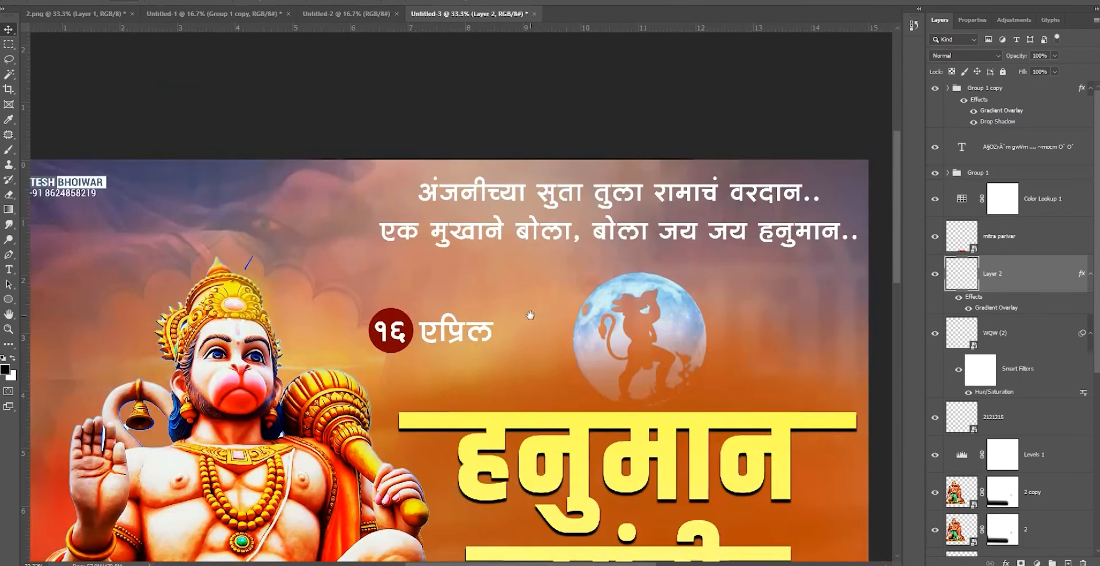
drag(535, 333, 535, 344)
drag(546, 404, 557, 251)
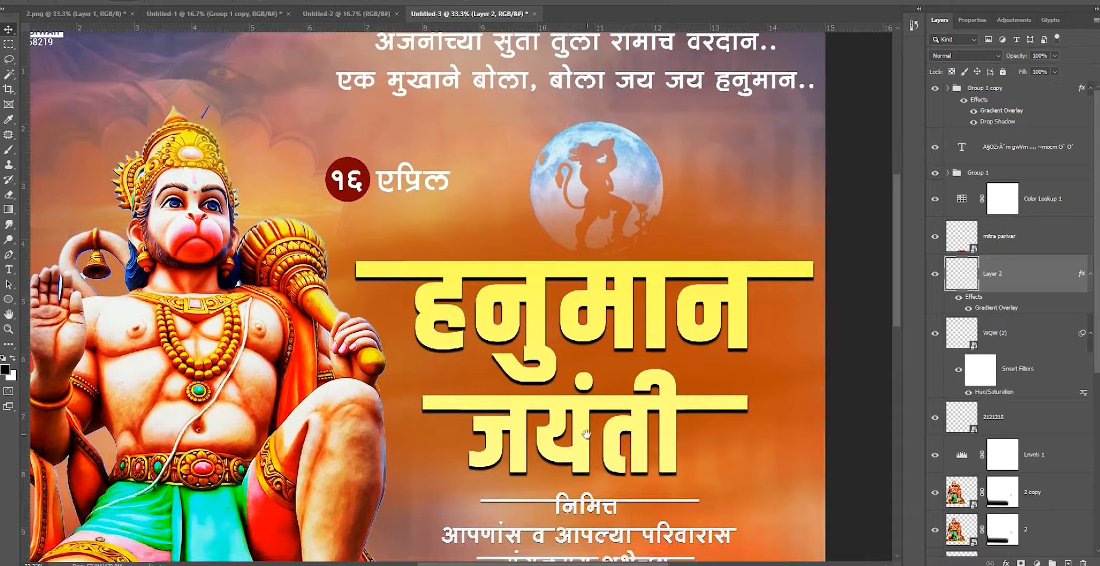
drag(582, 438, 619, 268)
drag(547, 396, 664, 245)
drag(511, 236, 533, 403)
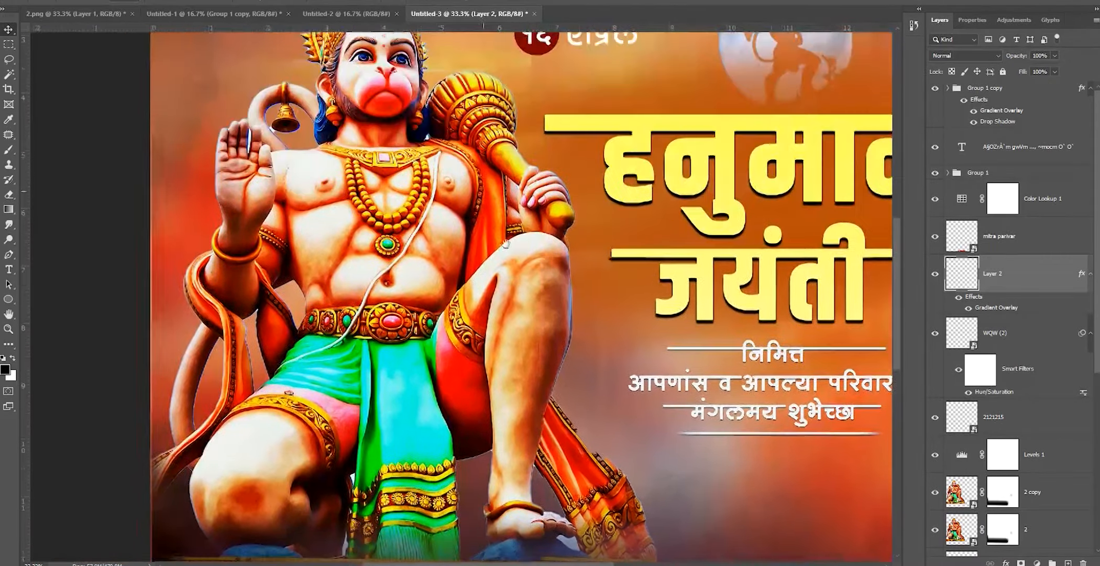
drag(444, 111, 504, 289)
scroll(492, 266, down, 1)
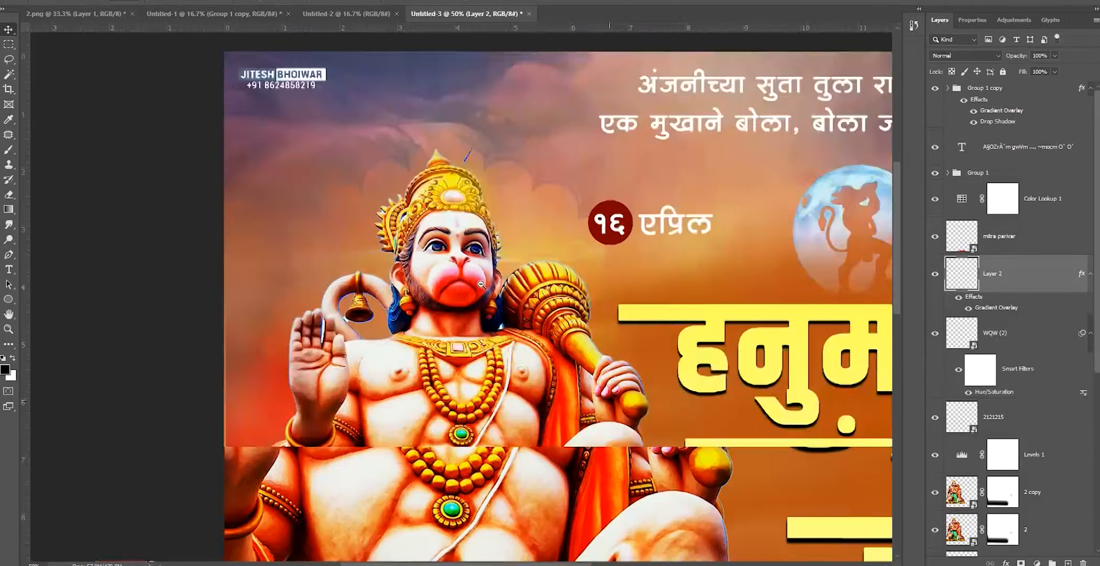
Draw a circle about 2152 px wide over Hanuman's head and torso, with a white fill and no stroke.
drag(379, 154, 534, 309)
key(v)
drag(381, 211, 692, 309)
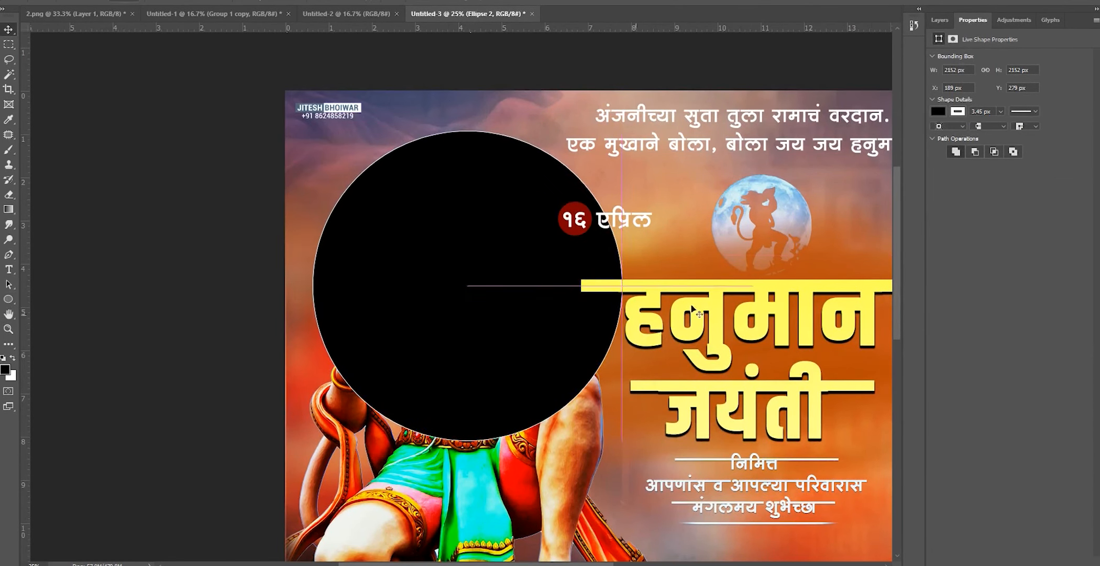
click(938, 111)
click(940, 172)
click(946, 133)
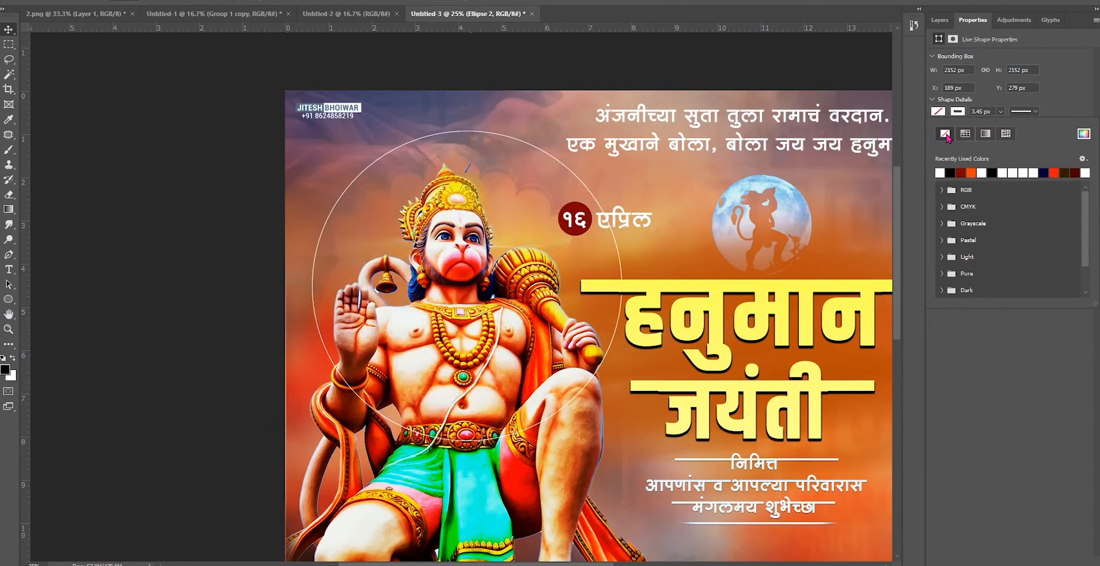
click(942, 172)
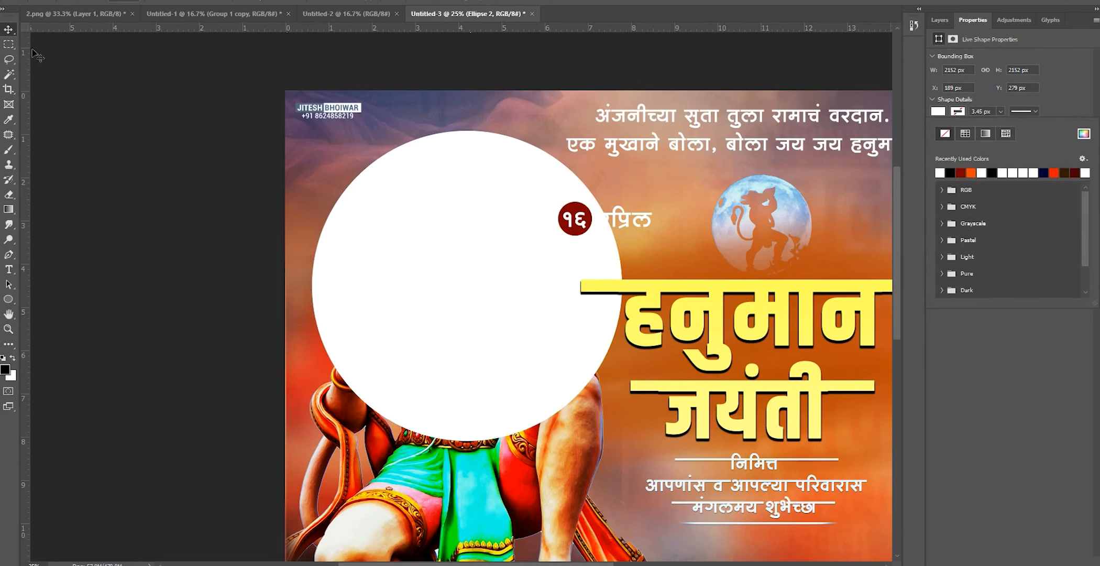
Move the Ellipse 2 layer below layer 2, and scale and position the circle as a halo behind Hanuman's head.
click(939, 20)
drag(1003, 140, 1001, 444)
drag(467, 131, 467, 211)
drag(497, 279, 481, 229)
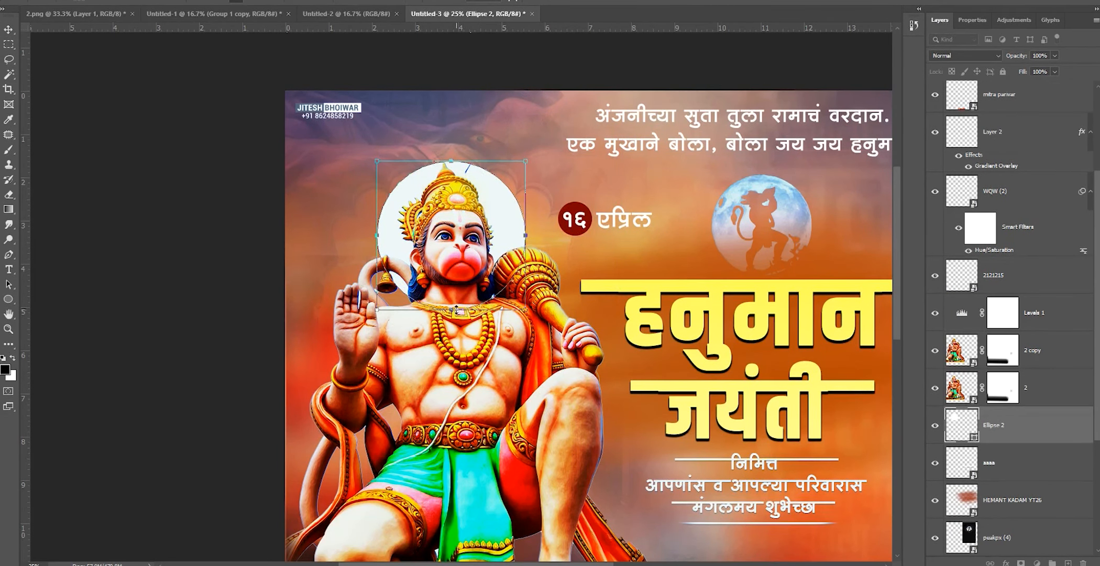
drag(457, 310, 456, 342)
drag(478, 256, 474, 274)
key(Return)
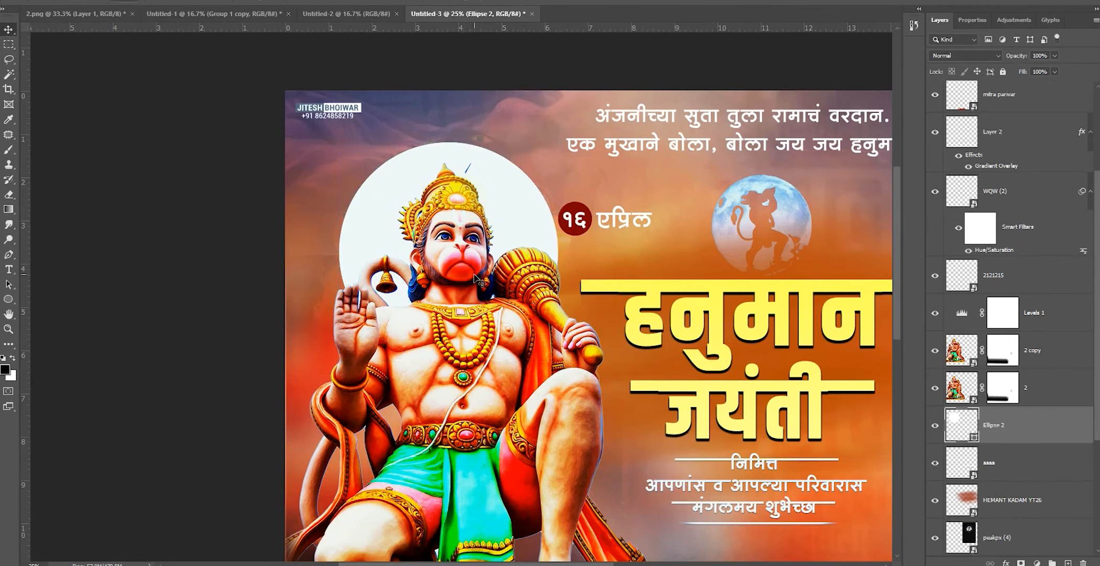
Try the halo circle at 33% opacity and return it to 100%.
key(3)
key(3)
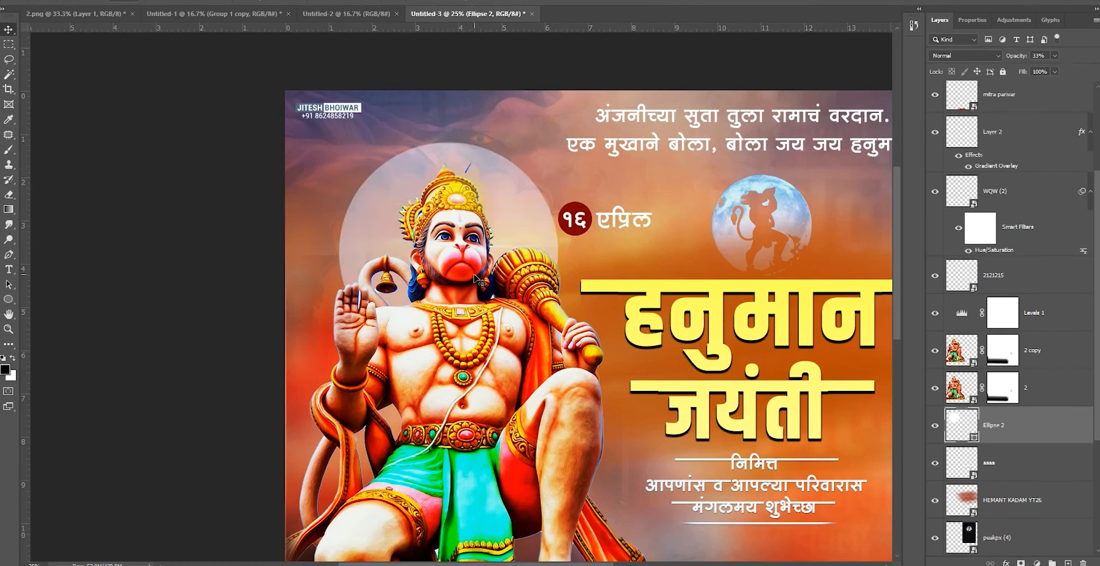
key(0)
key(0)
key(0)
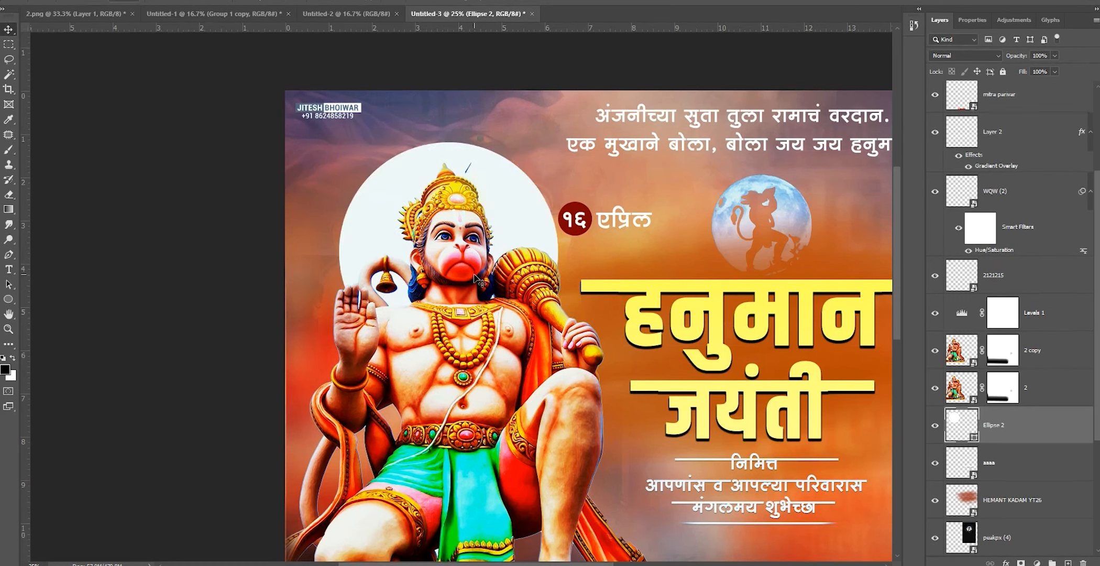
Set the halo circle's blend mode to Overlay.
click(968, 55)
key(Down)
key(Down)
key(Down)
key(Down)
key(Down)
key(Down)
key(Down)
key(Down)
key(Down)
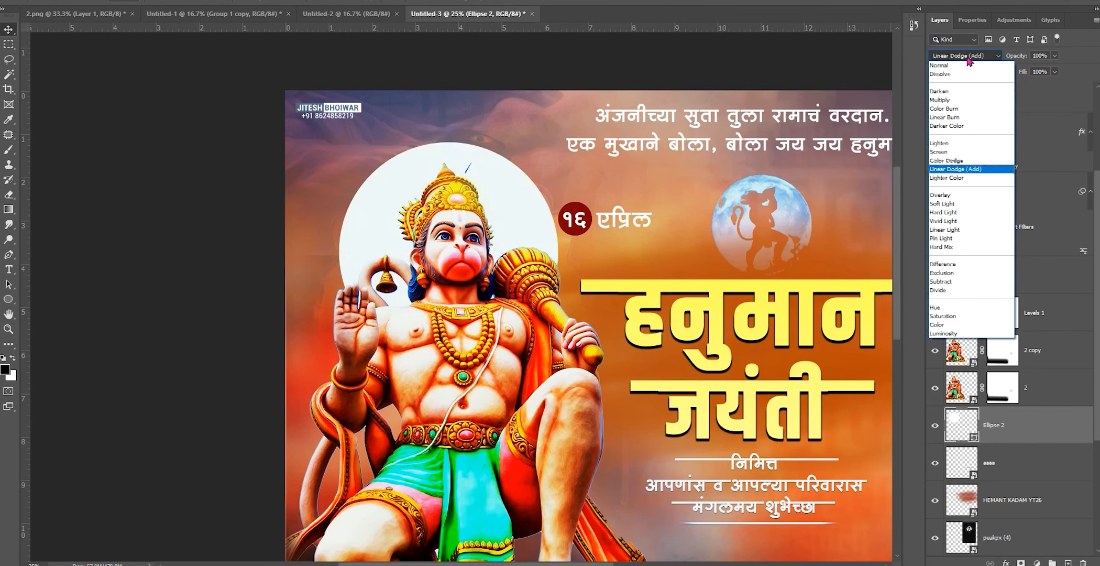
key(Down)
key(Down)
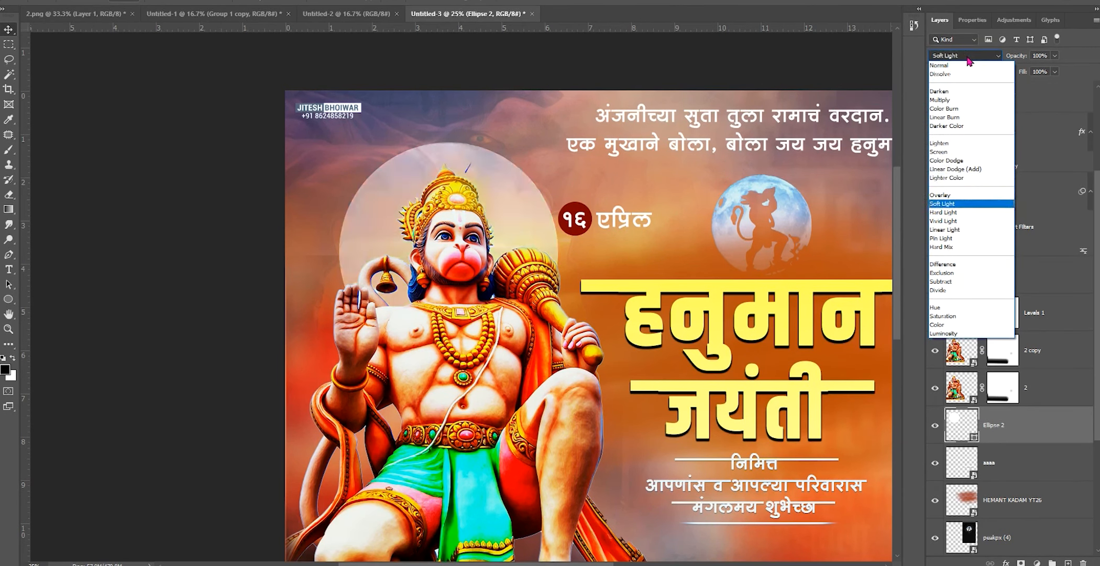
key(Return)
Reselect the Ellipse 2 layer and set its opacity to 66%.
click(807, 419)
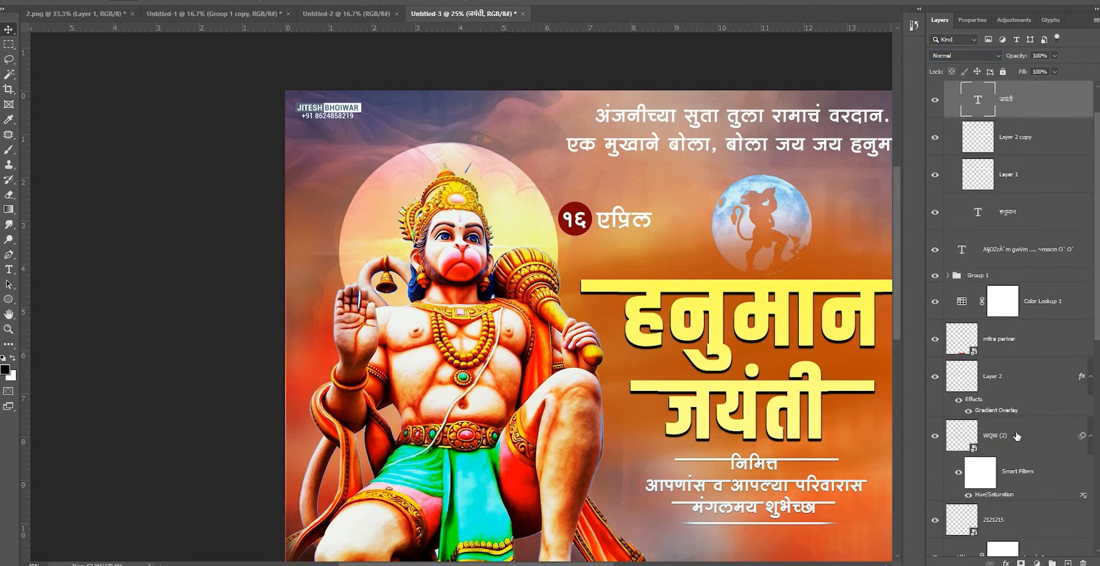
click(1018, 435)
scroll(1019, 437, down, 7)
click(1005, 302)
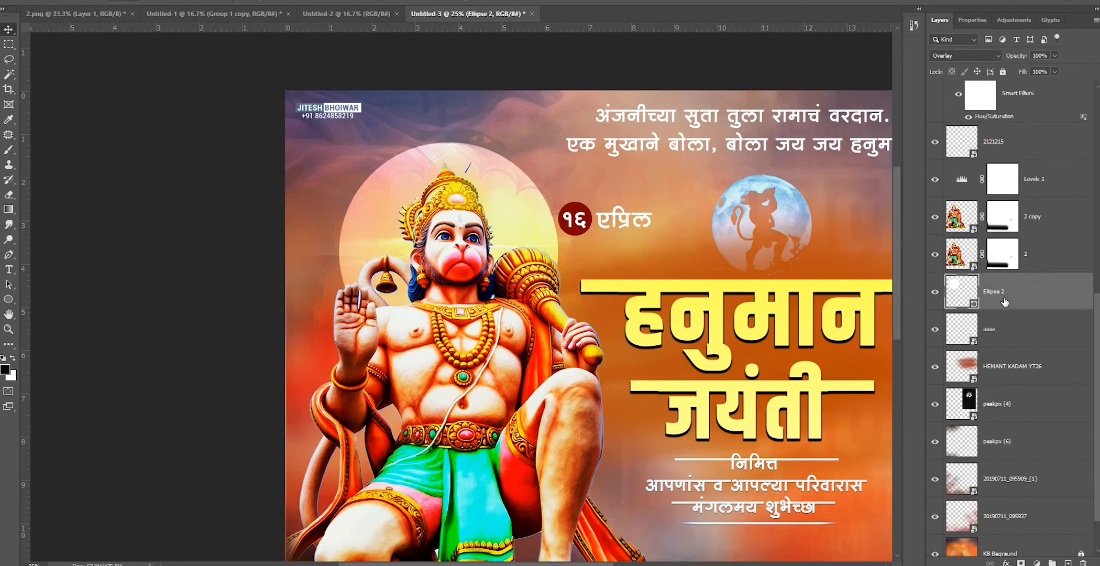
key(5)
key(6)
key(6)
Scale the halo circle down slightly and shift it upward behind Hanuman's head.
key(ctrl+t)
drag(448, 141, 448, 155)
drag(482, 234, 482, 217)
key(Return)
Start saving the finished poster document.
key(ctrl+0)
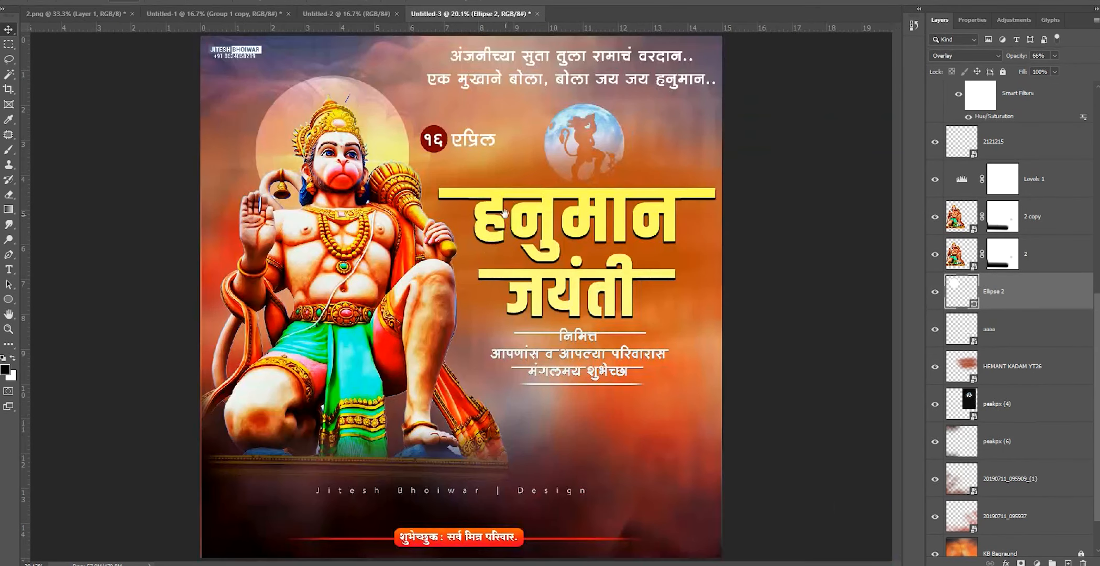
key(ctrl+s)
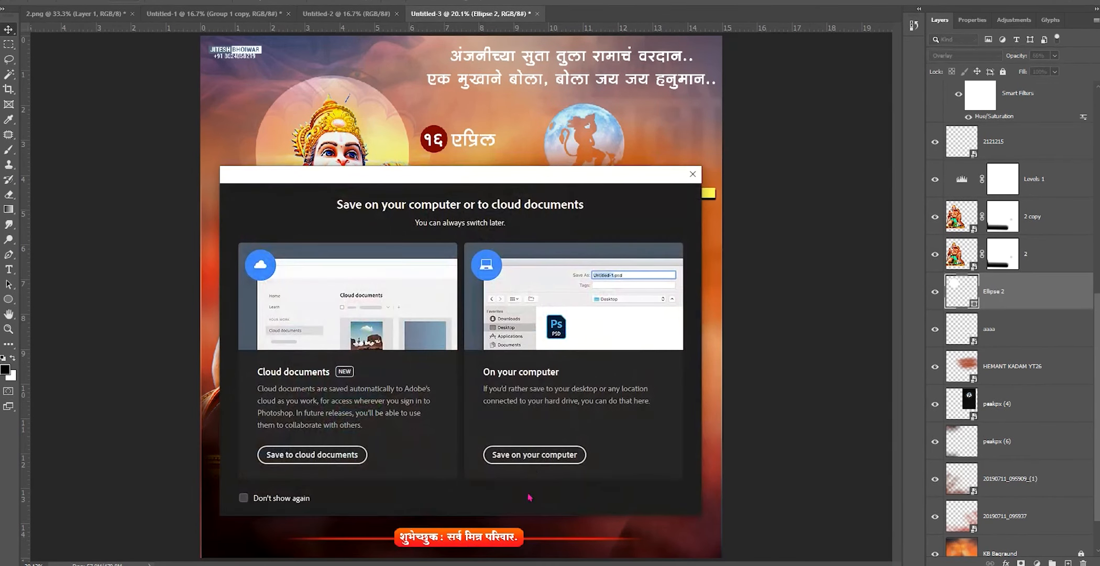